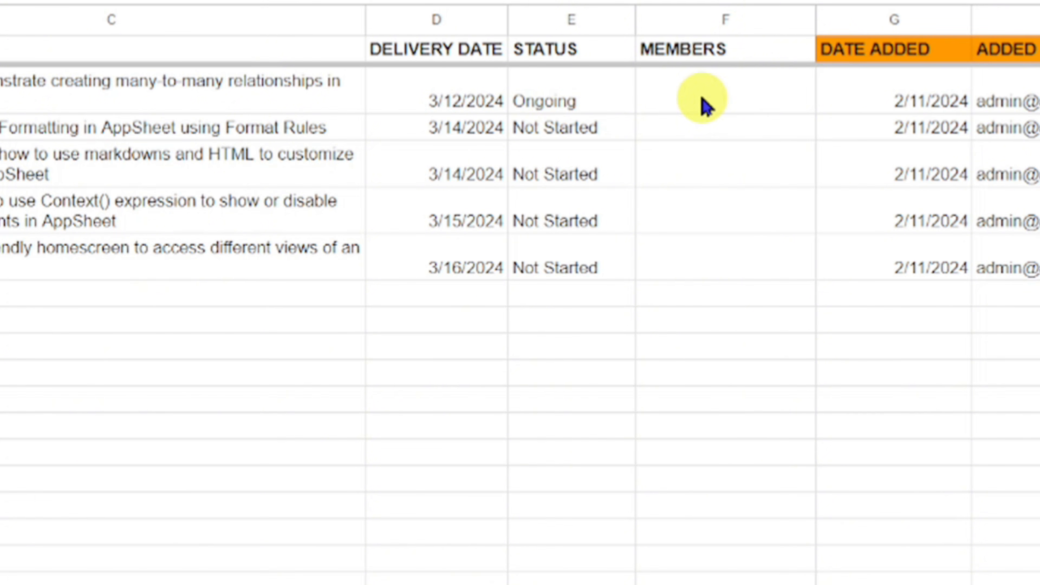
# Examine the empty MEMBERS column of the PROJECTS sheet and the email, name and team columns of the MEMBERS sheet
pyautogui.moveTo(701, 106); pyautogui.dragTo(734, 270)
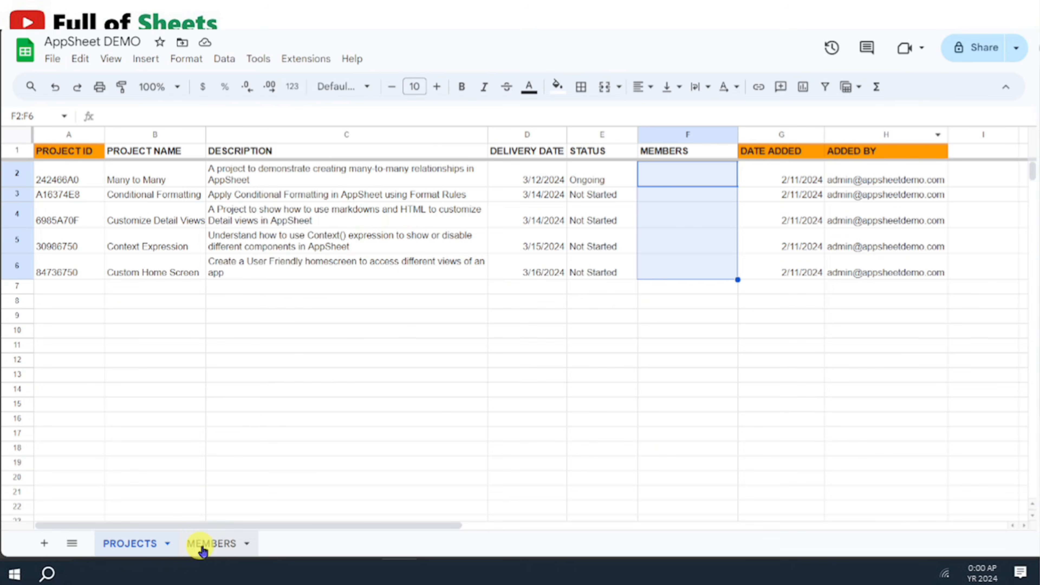
pyautogui.click(209, 548)
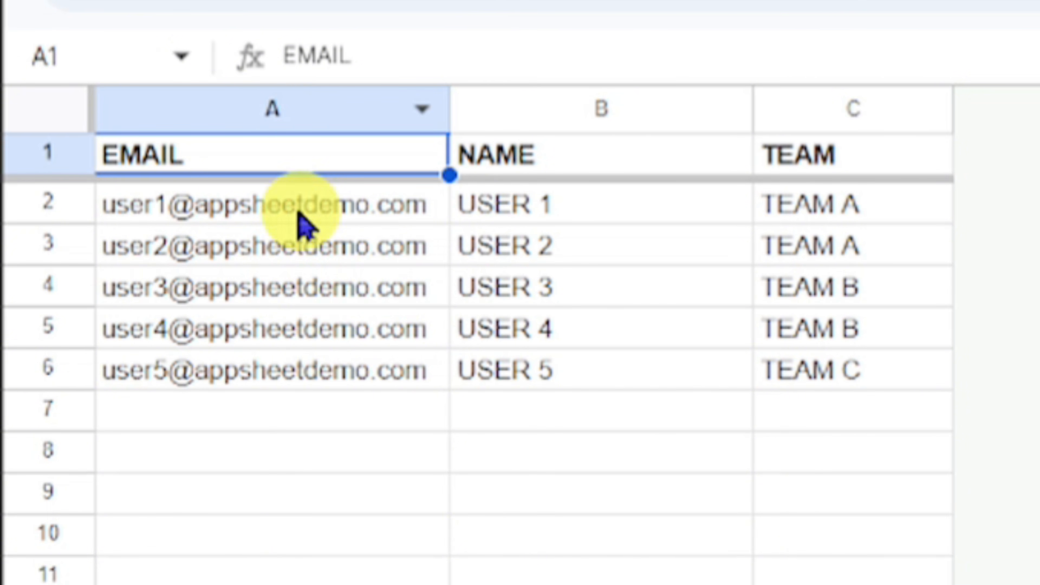
pyautogui.click(549, 219)
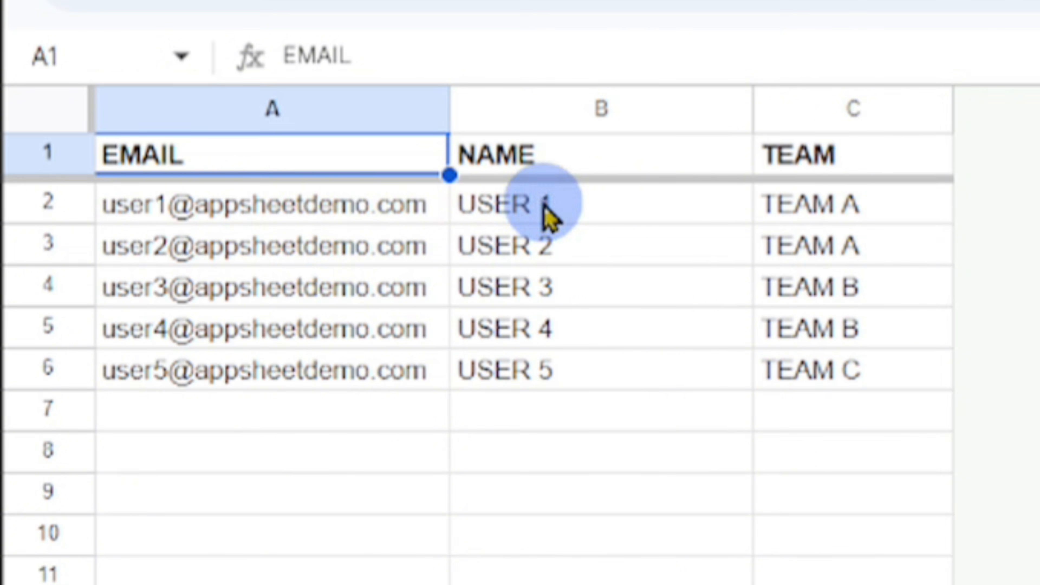
pyautogui.click(825, 210)
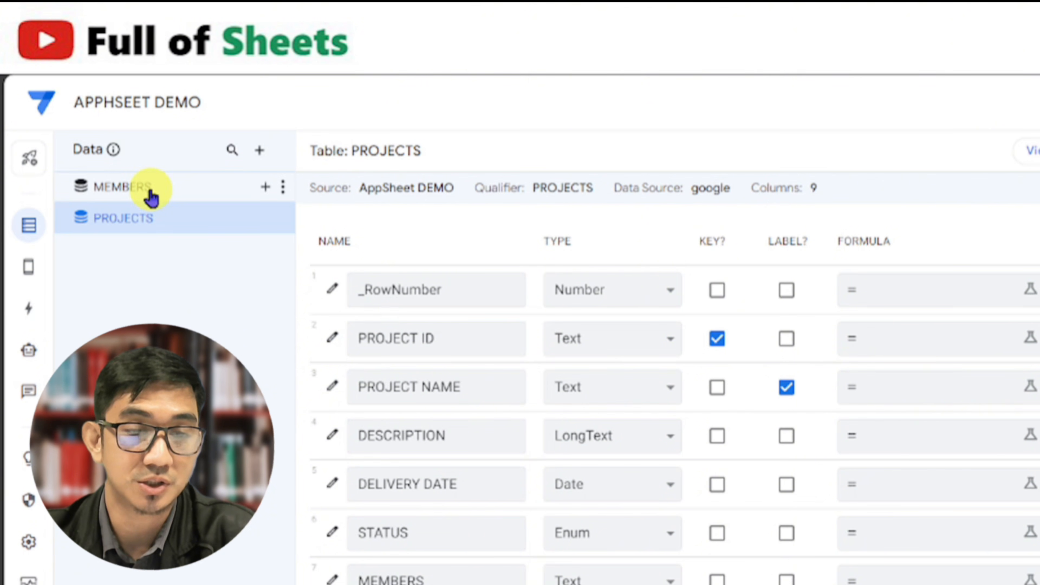
# In the AppSheet editor, review the column settings of the MEMBERS and PROJECTS tables, including types, keys, labels and initial values
pyautogui.click(152, 198)
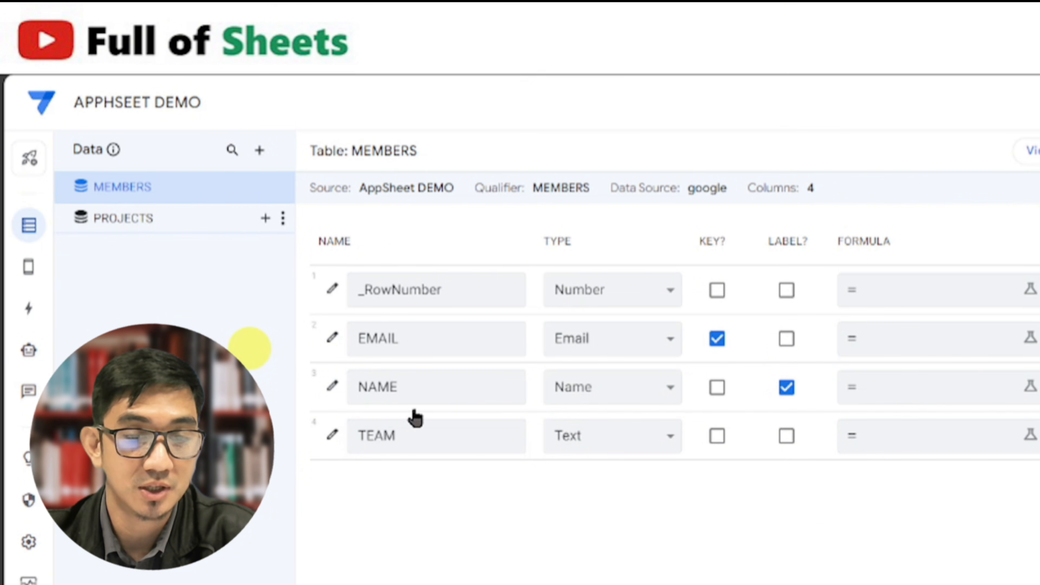
pyautogui.click(213, 219)
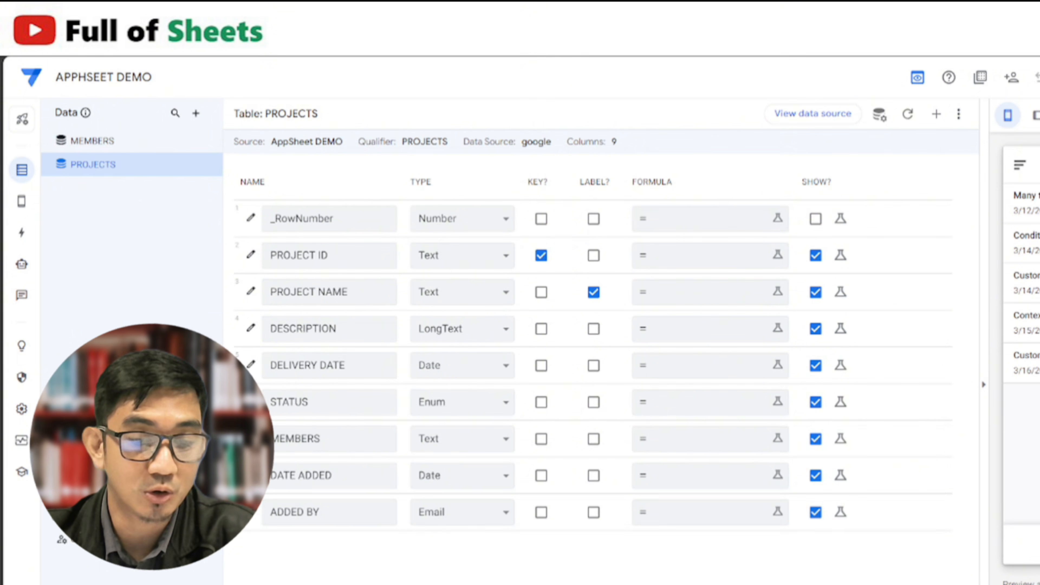
pyautogui.hscroll(10, 594, 356)
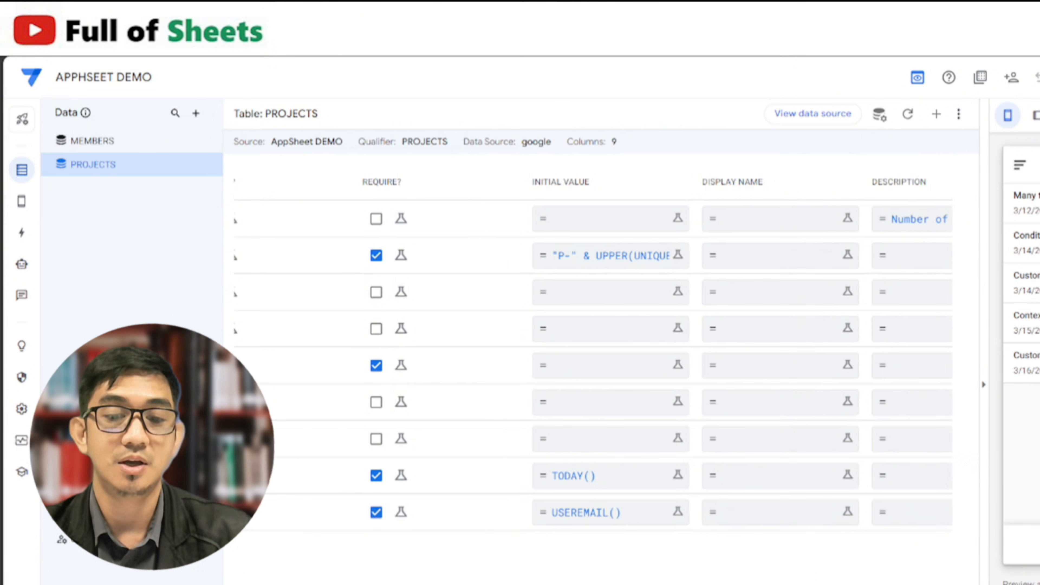
pyautogui.hscroll(-1, 594, 356)
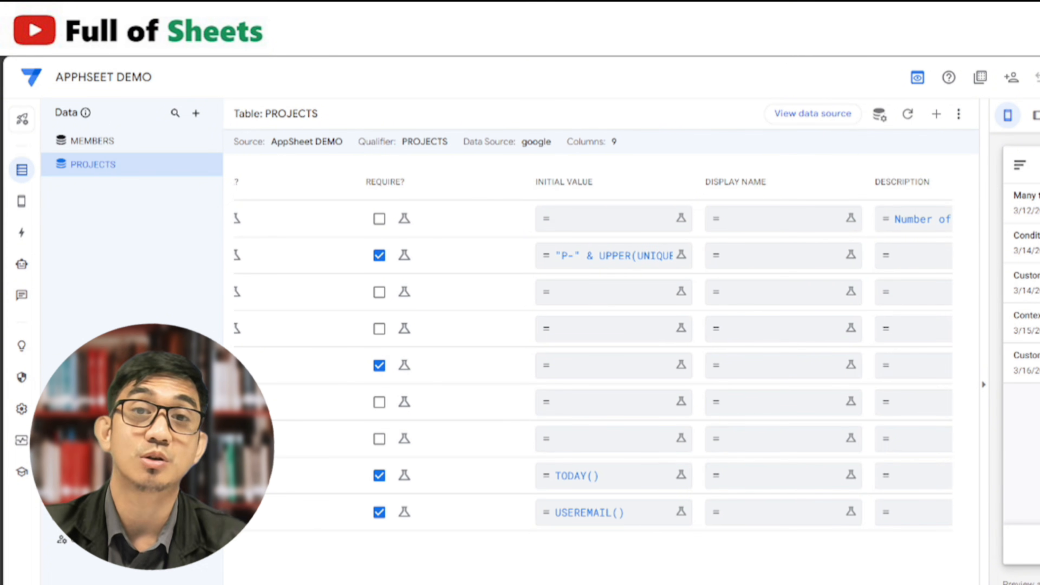
pyautogui.hscroll(-1, 594, 356)
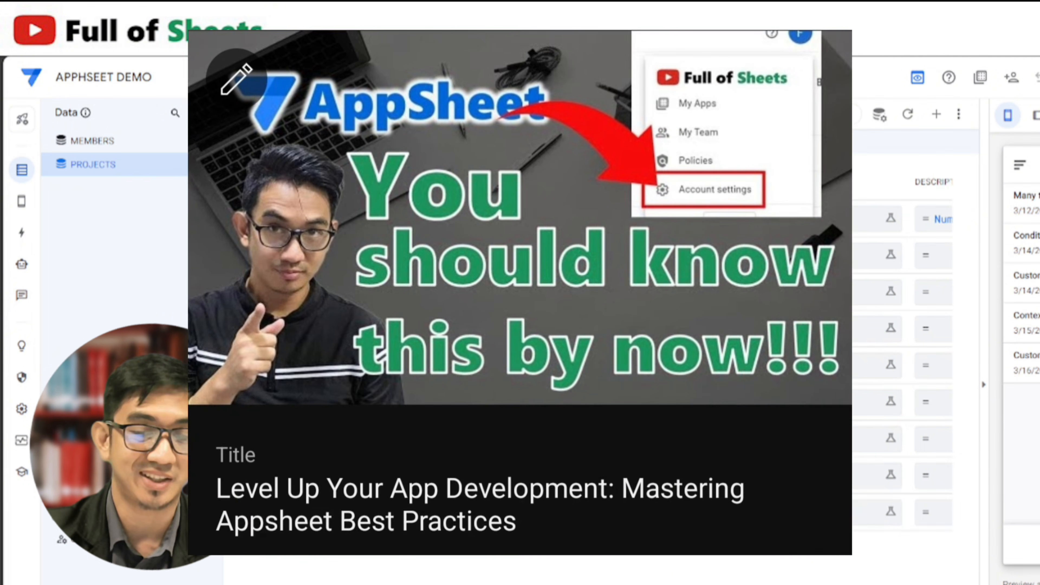
pyautogui.moveTo(438, 579); pyautogui.dragTo(271, 575)
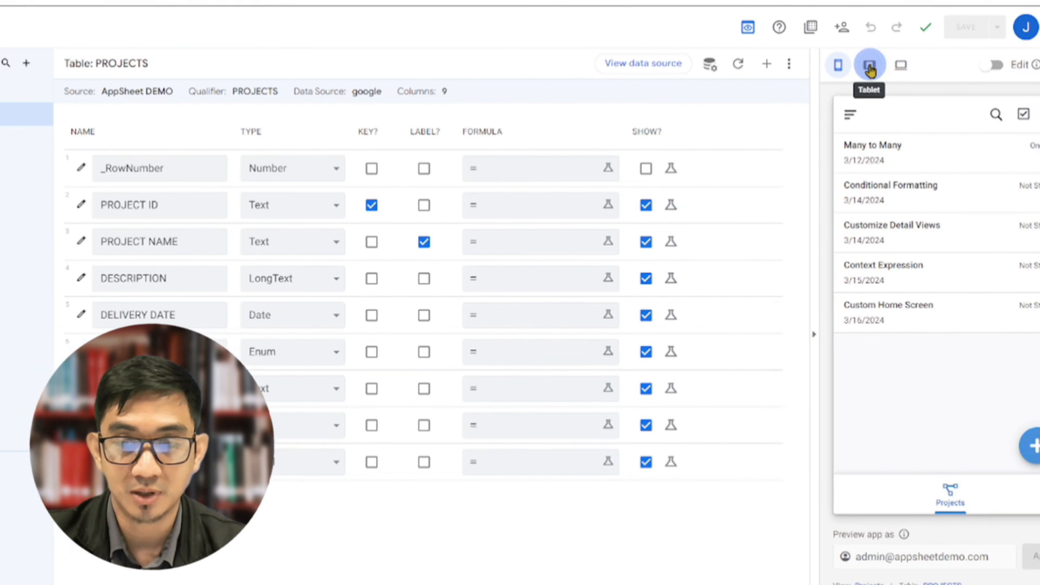
# Switch the app preview to tablet size and open the Many to Many project's edit form at its Members field
pyautogui.click(869, 68)
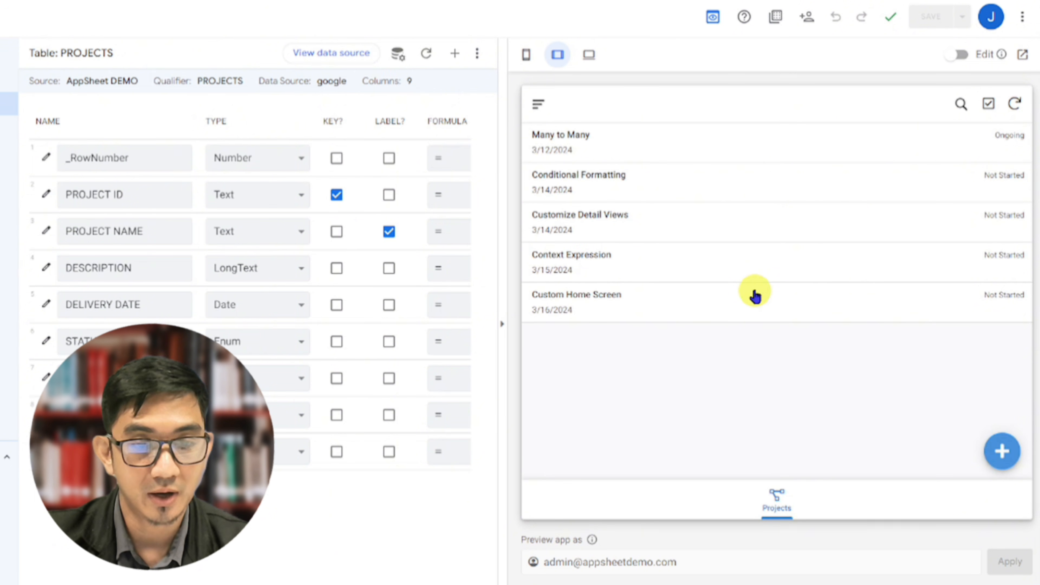
pyautogui.click(787, 150)
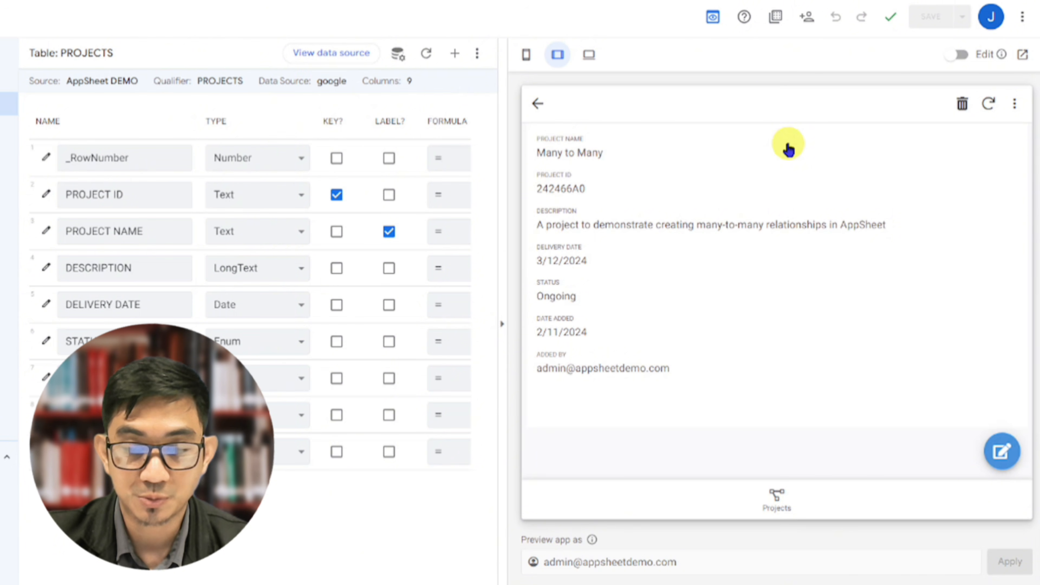
pyautogui.click(1003, 456)
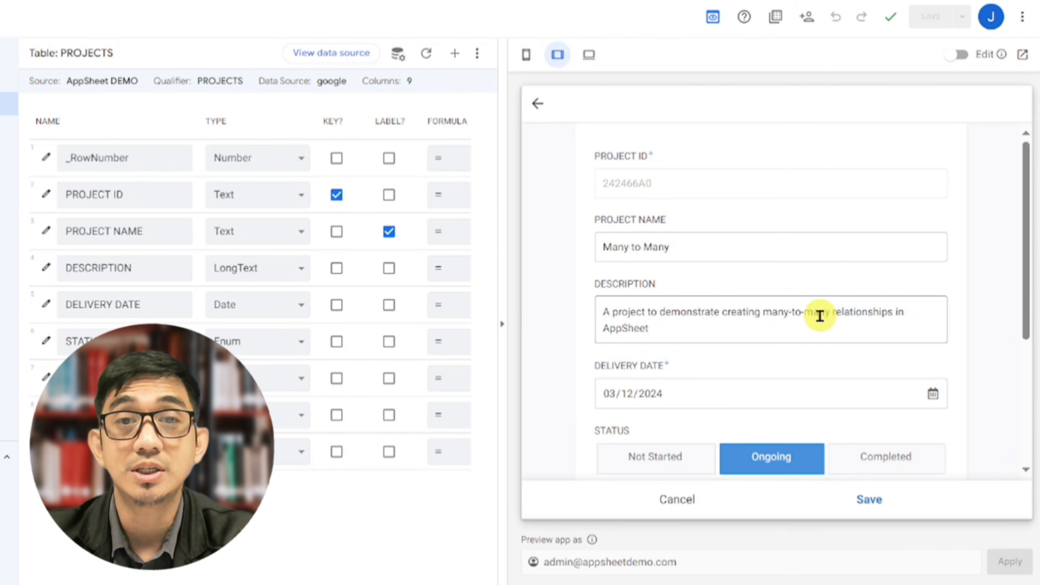
pyautogui.scroll(-3, 822, 333)
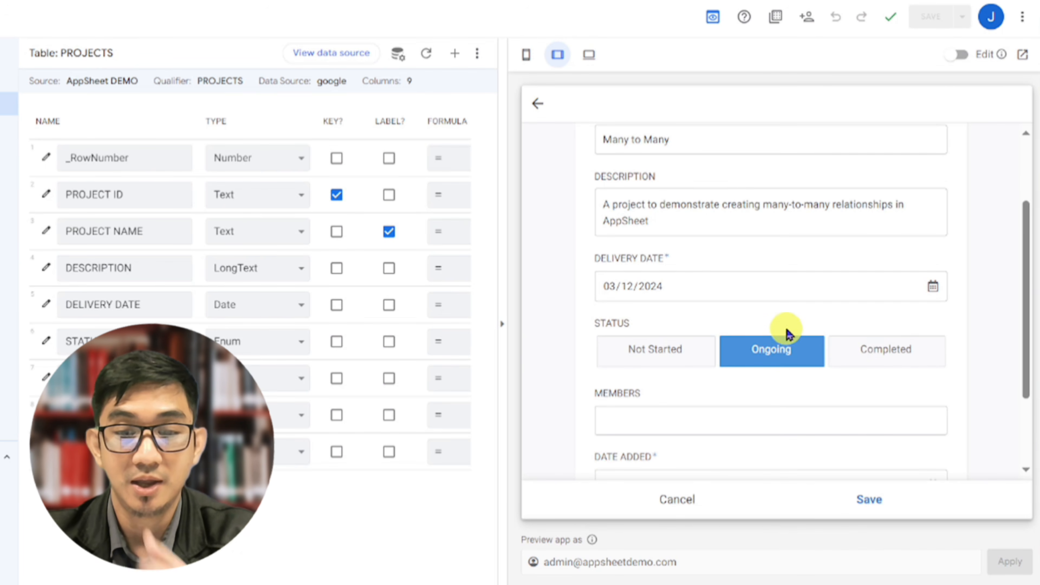
pyautogui.scroll(-2, 785, 333)
pyautogui.scroll(-2, 765, 348)
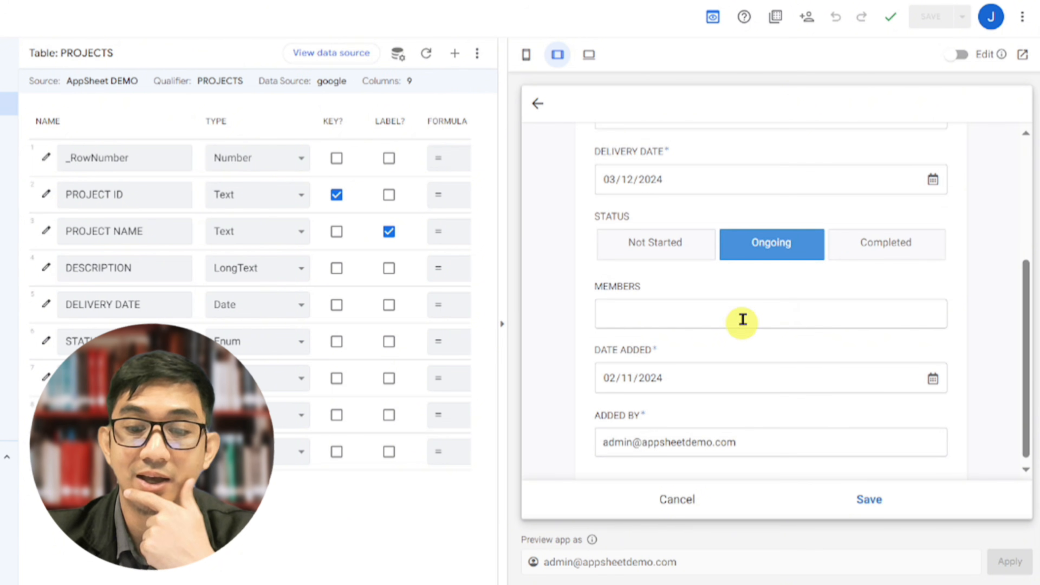
pyautogui.click(745, 313)
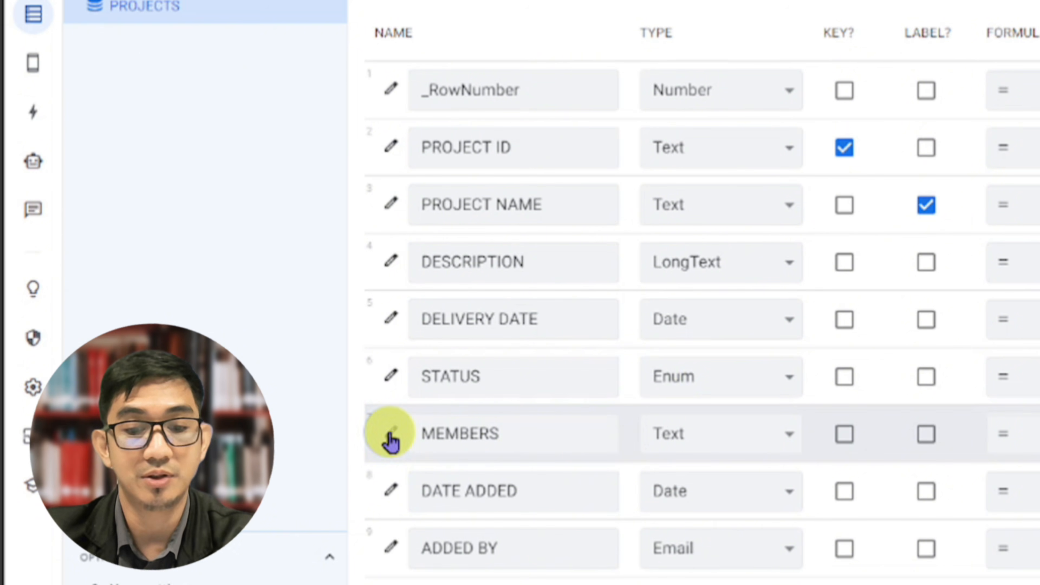
# Change the type of the MEMBERS column in the PROJECTS table to EnumList
pyautogui.click(391, 442)
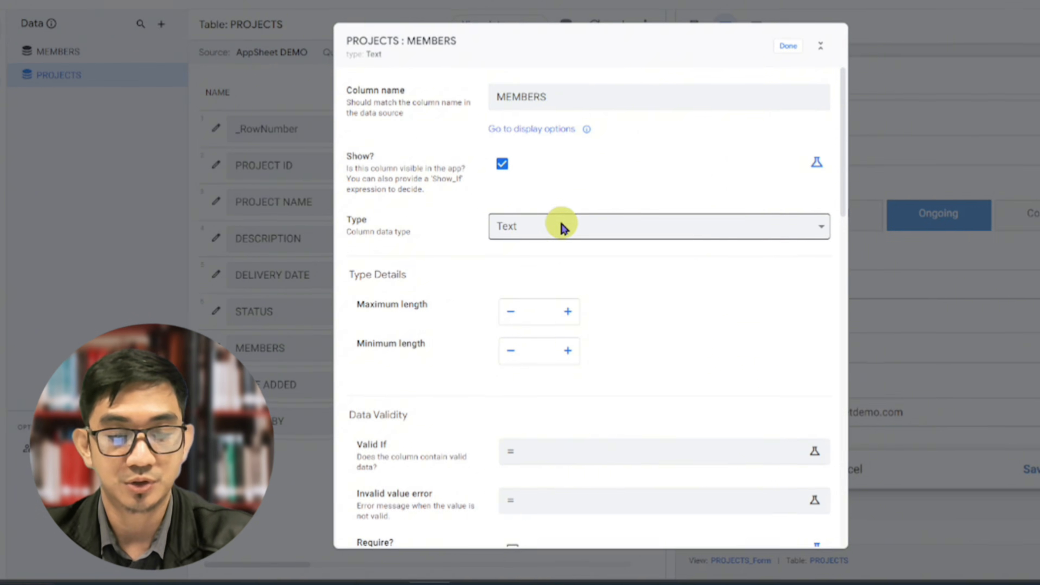
pyautogui.click(691, 234)
pyautogui.press('e')
pyautogui.press('n')
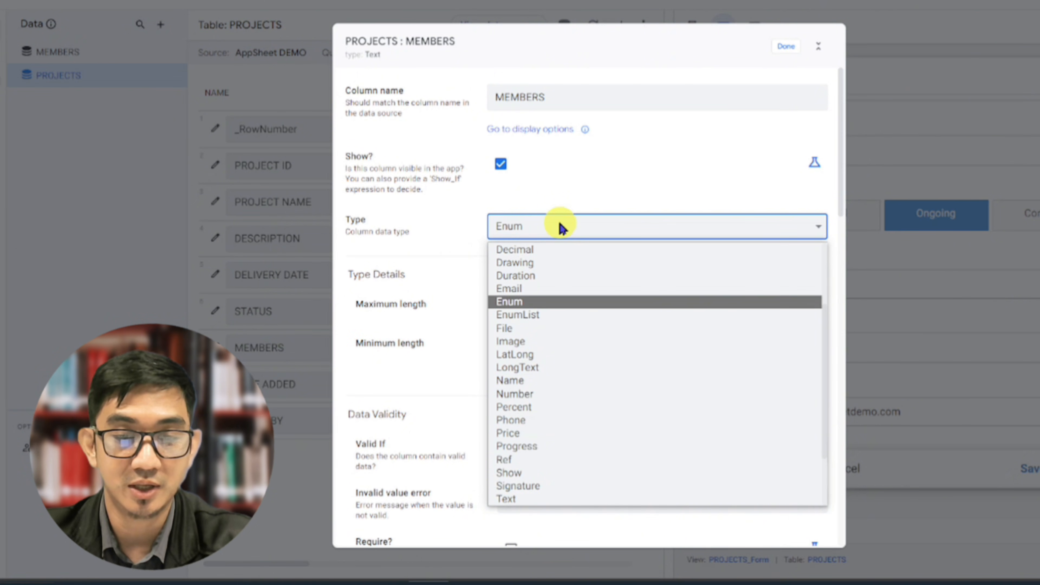
pyautogui.press('Down')
pyautogui.press('Return')
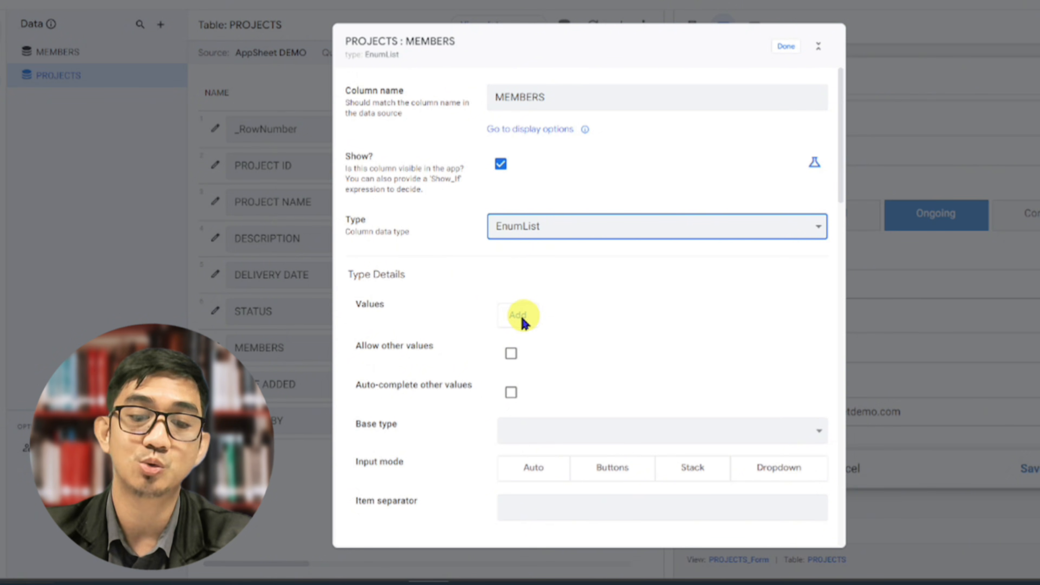
# Allow other values and auto-complete of other values for the MEMBERS column, with Text as its base type
pyautogui.click(510, 354)
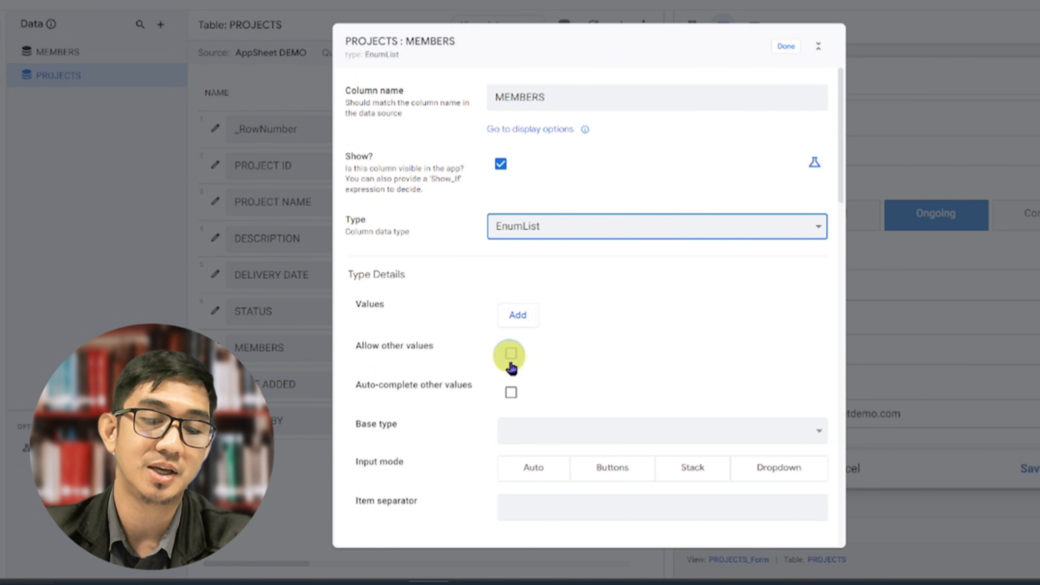
pyautogui.click(510, 393)
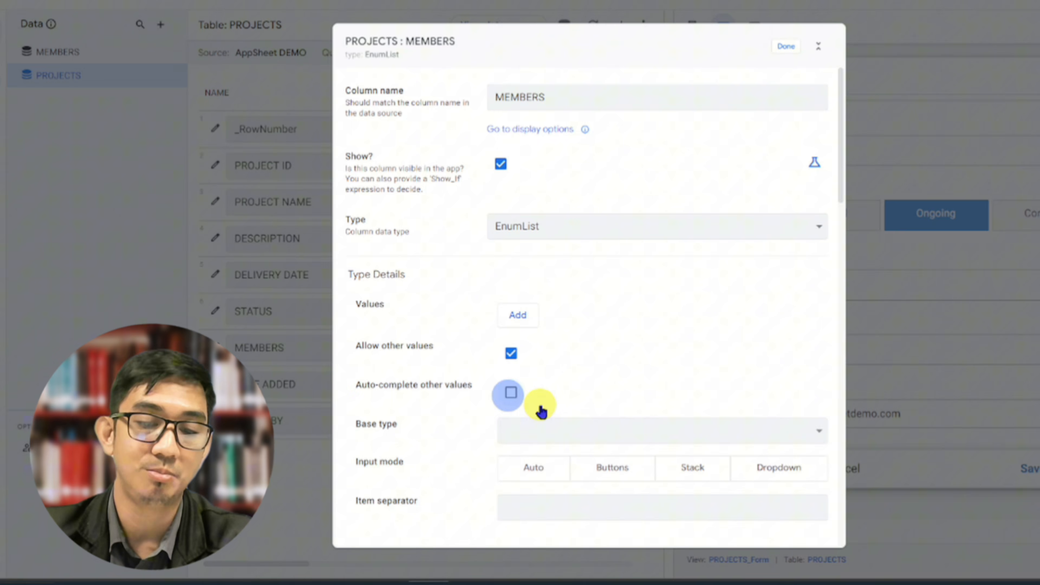
pyautogui.click(548, 438)
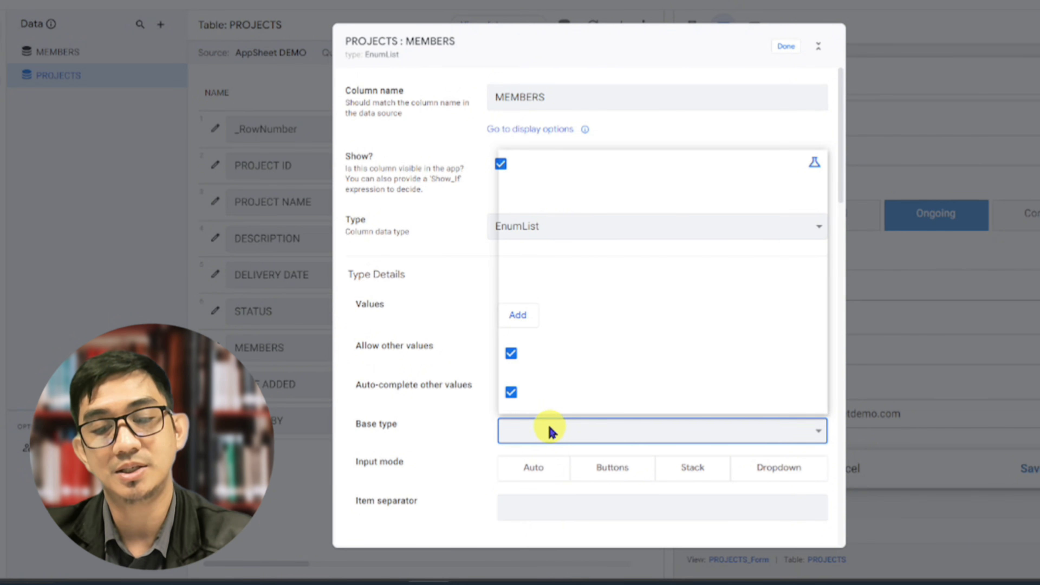
pyautogui.click(549, 427)
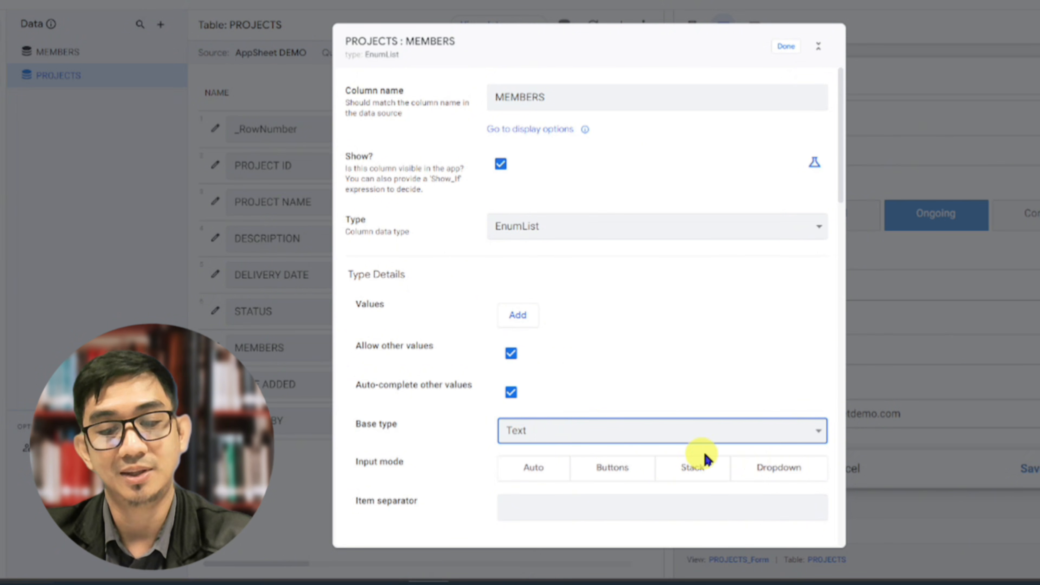
# Set the MEMBERS column's input mode to Dropdown and its item separator to a comma
pyautogui.click(766, 464)
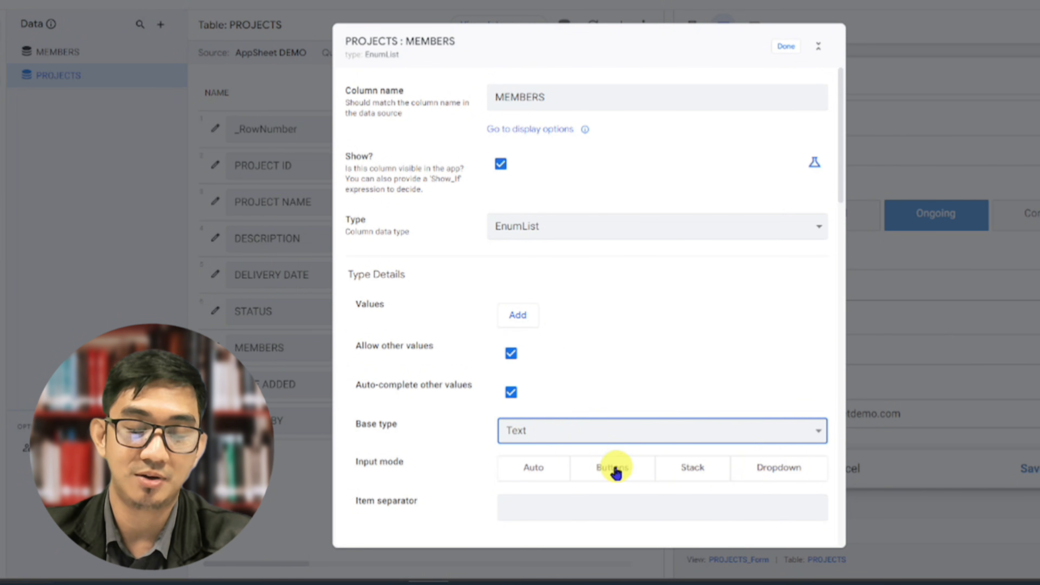
pyautogui.scroll(-2, 614, 463)
pyautogui.scroll(-4, 612, 454)
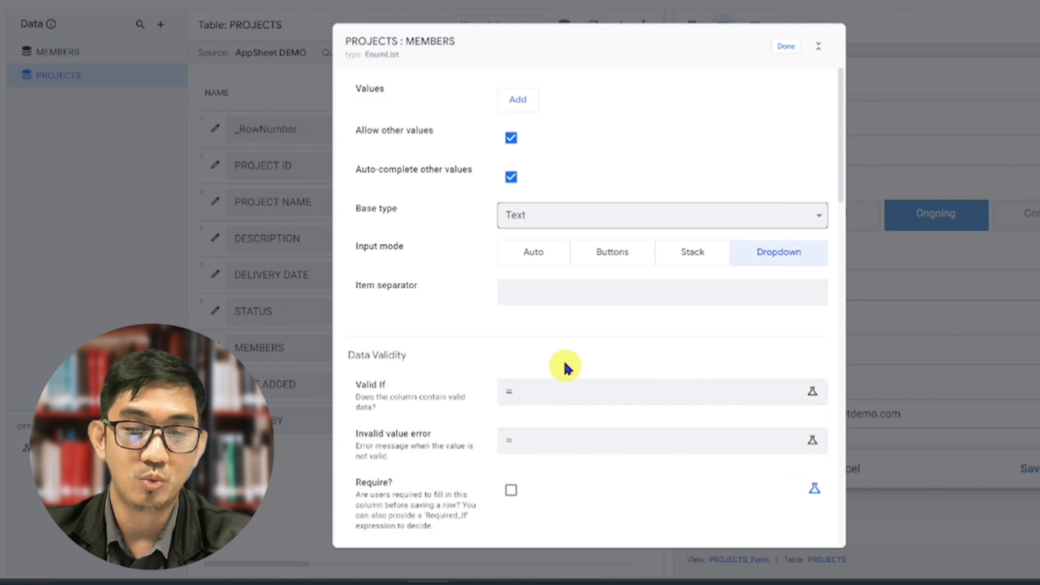
pyautogui.click(544, 293)
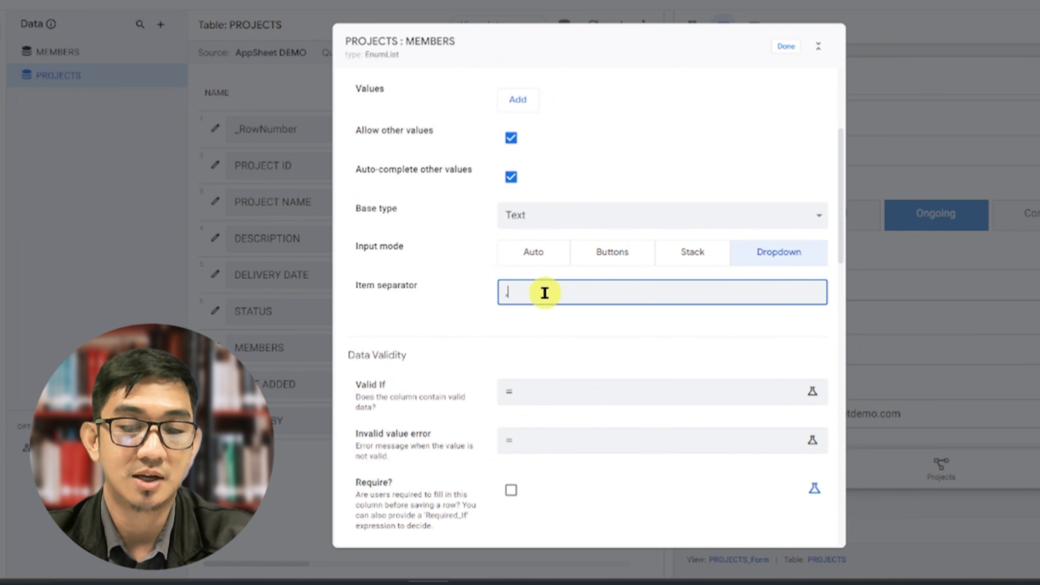
# Set the MEMBERS column's Valid If expression to MEMBERS[EMAIL] and finish editing the column
pyautogui.scroll(-4, 532, 328)
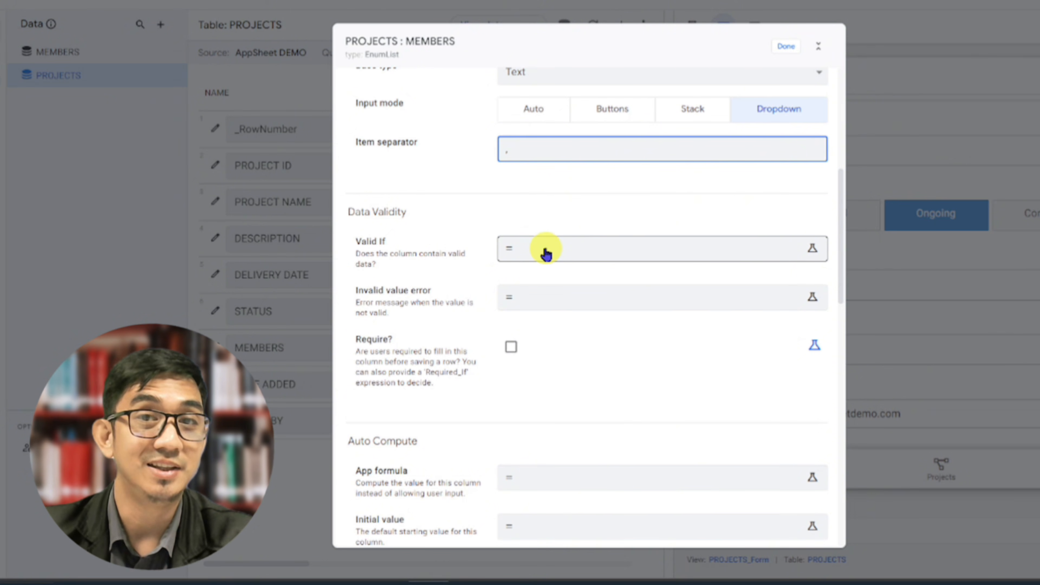
pyautogui.click(546, 253)
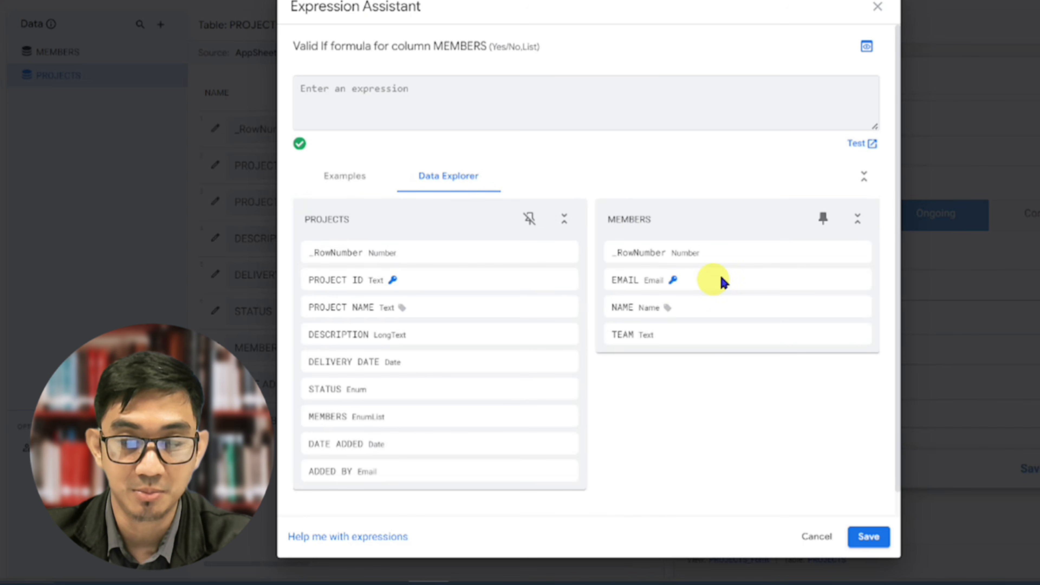
pyautogui.moveTo(811, 286)
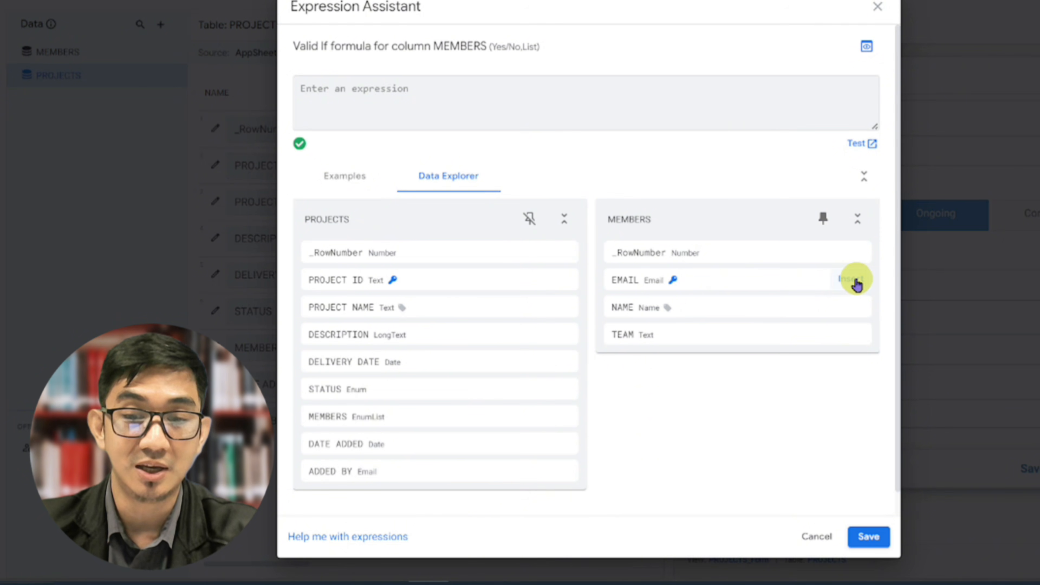
pyautogui.click(855, 280)
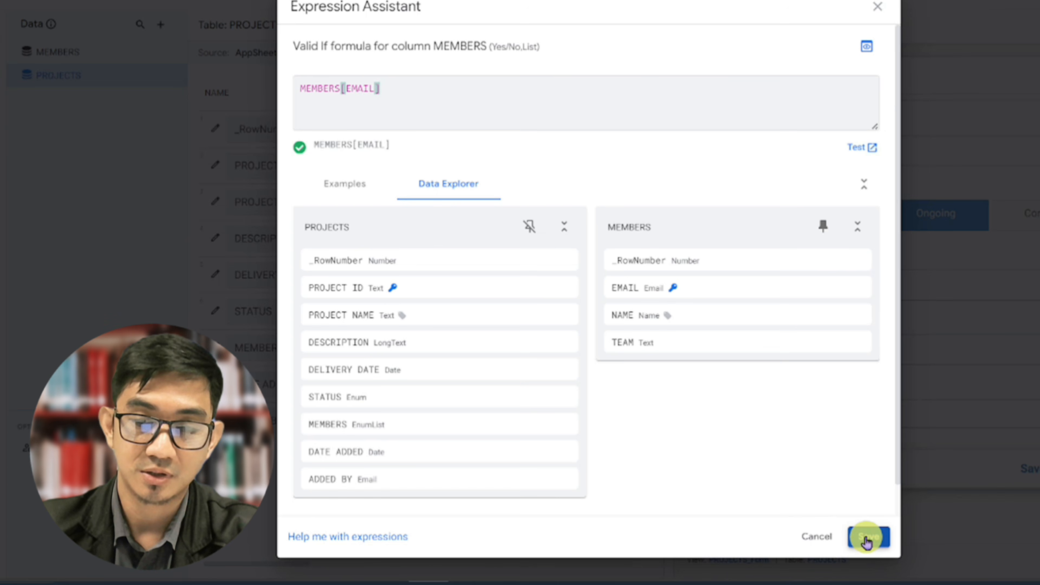
pyautogui.click(855, 538)
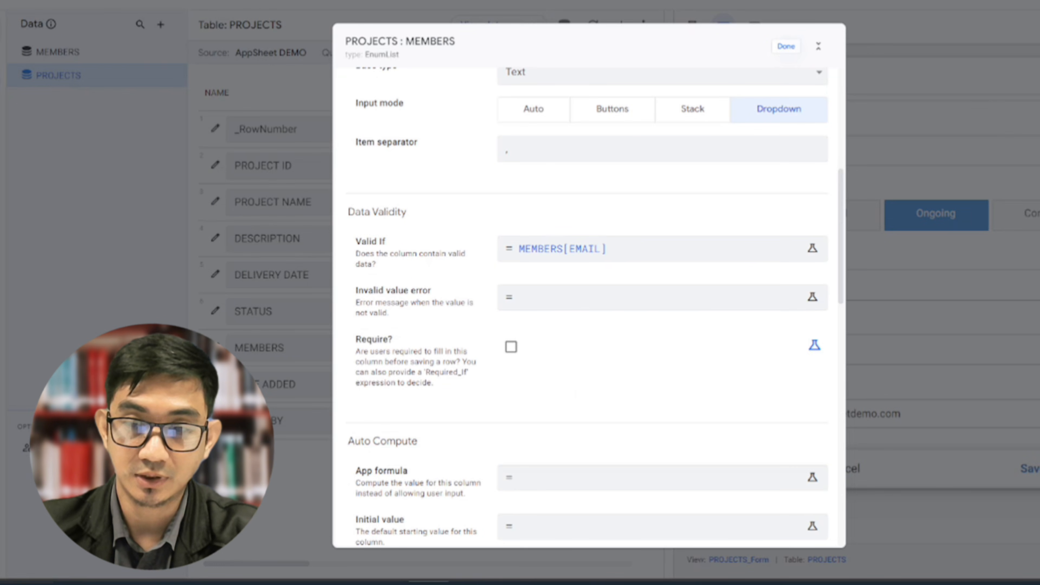
pyautogui.click(779, 46)
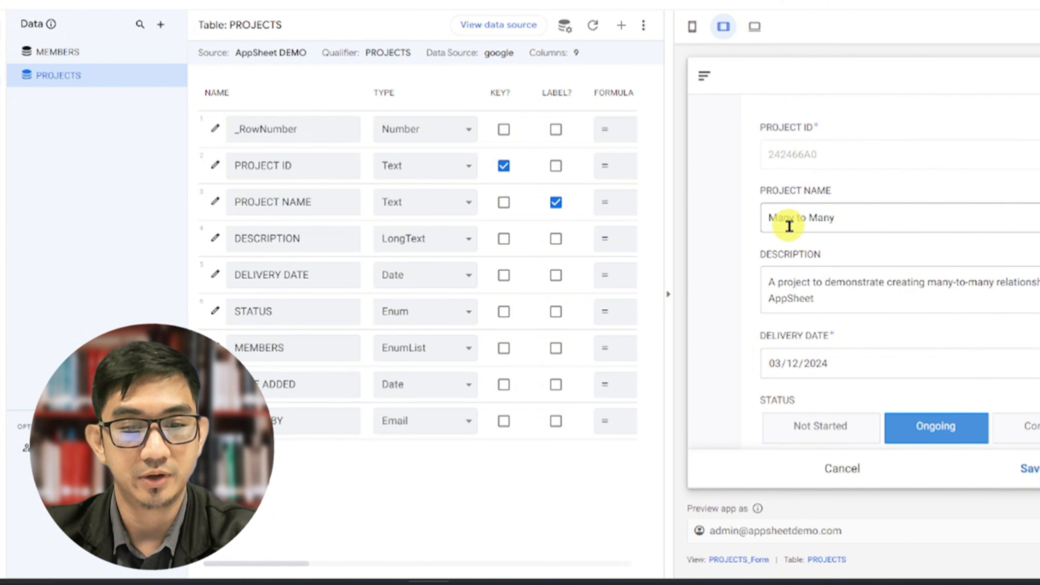
# Save the Many to Many project in the app preview with the first three member emails selected, and open its record
pyautogui.scroll(-6, 788, 227)
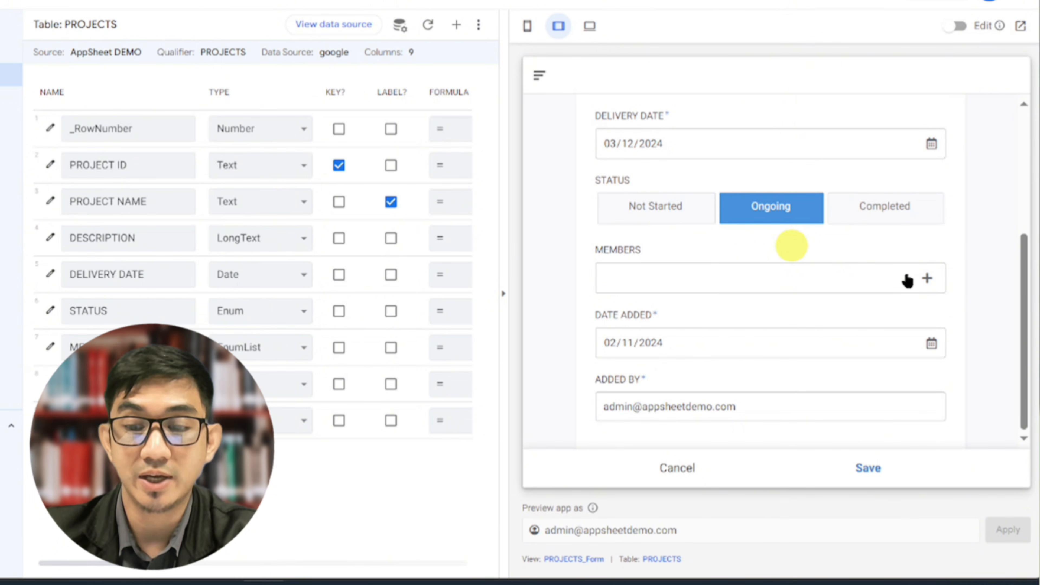
pyautogui.click(917, 278)
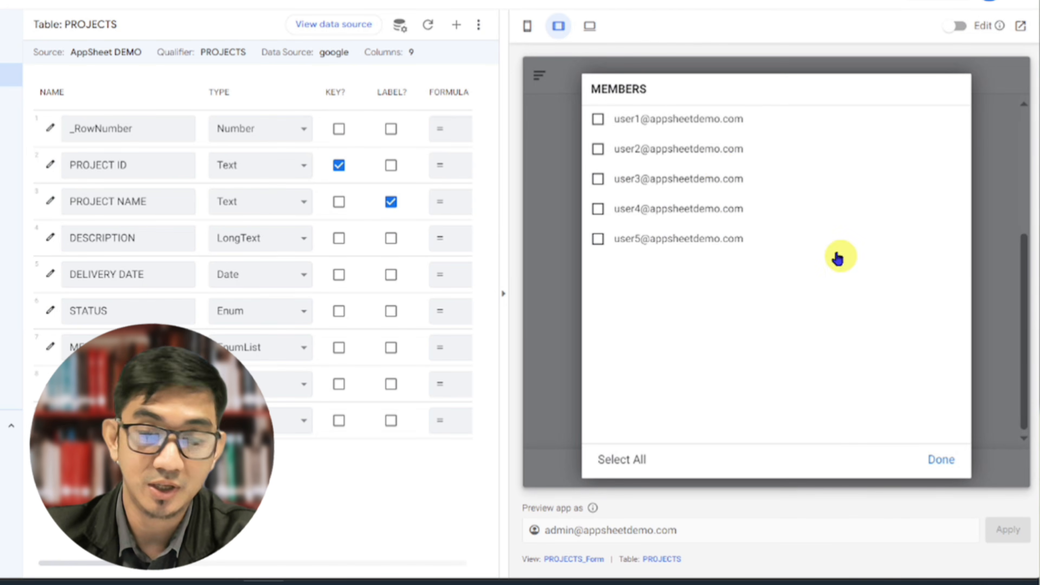
pyautogui.click(645, 116)
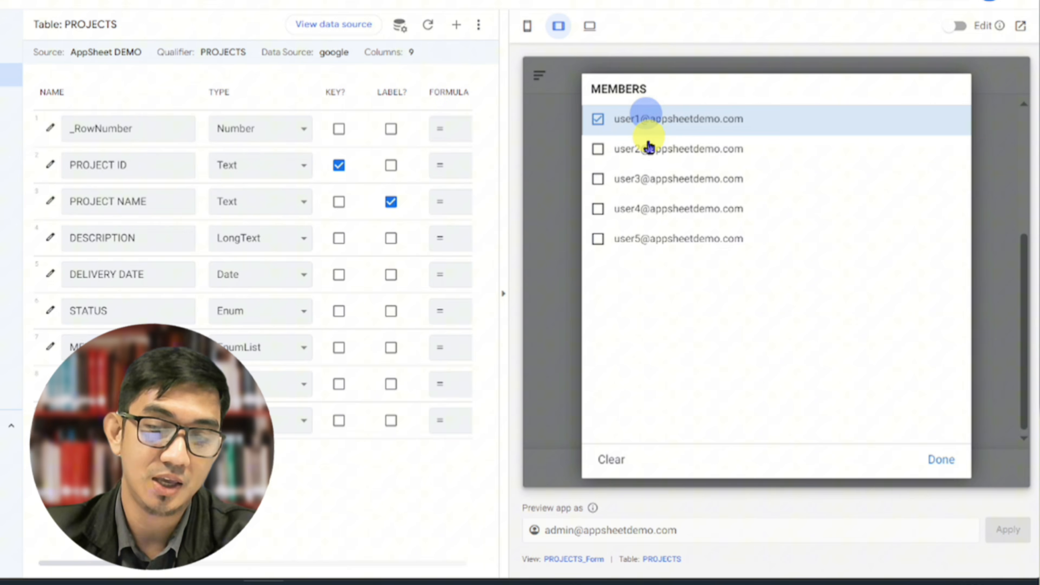
pyautogui.click(638, 156)
pyautogui.click(665, 177)
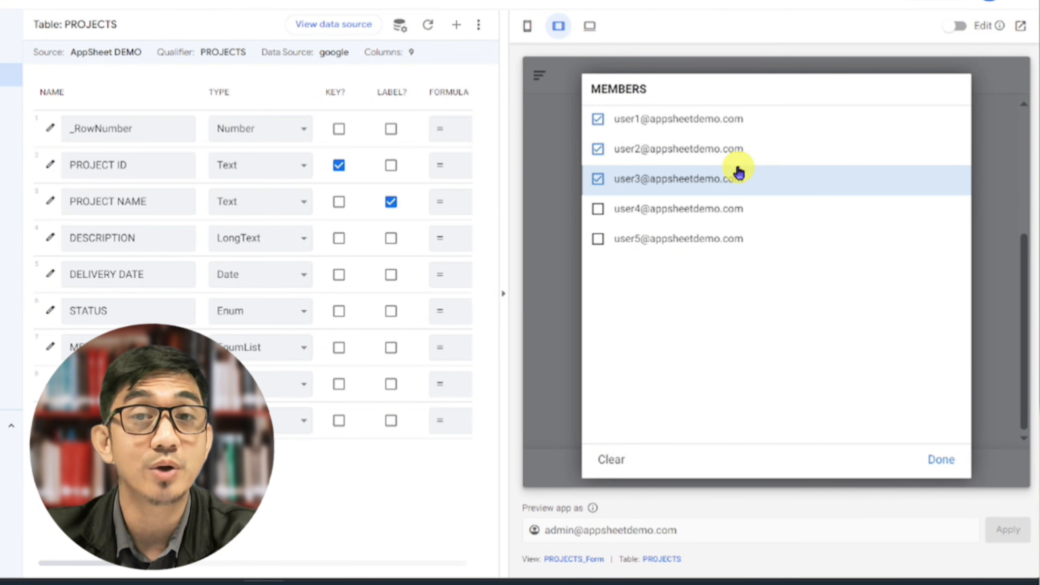
pyautogui.click(943, 455)
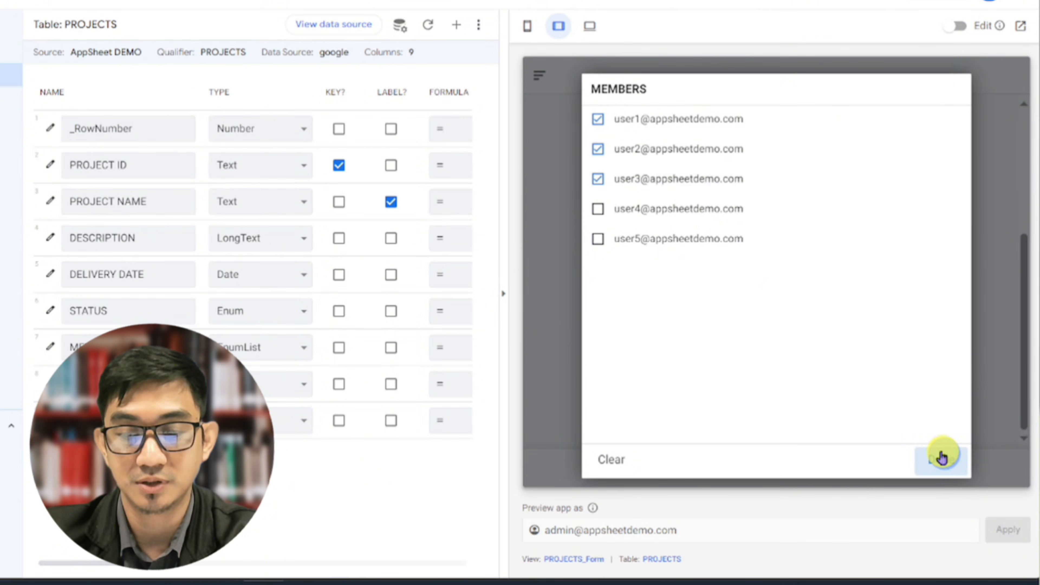
pyautogui.click(863, 470)
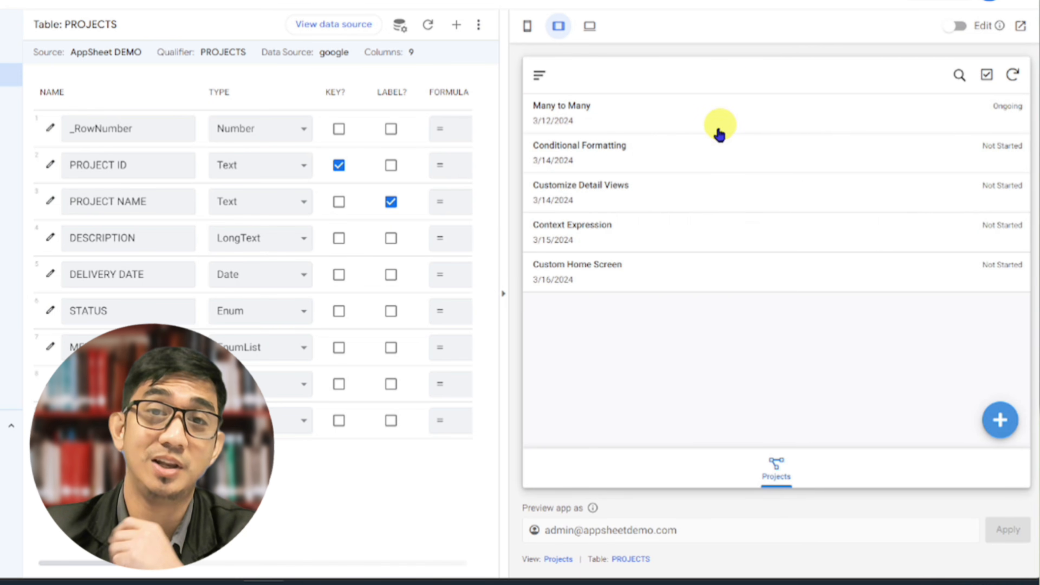
pyautogui.click(711, 119)
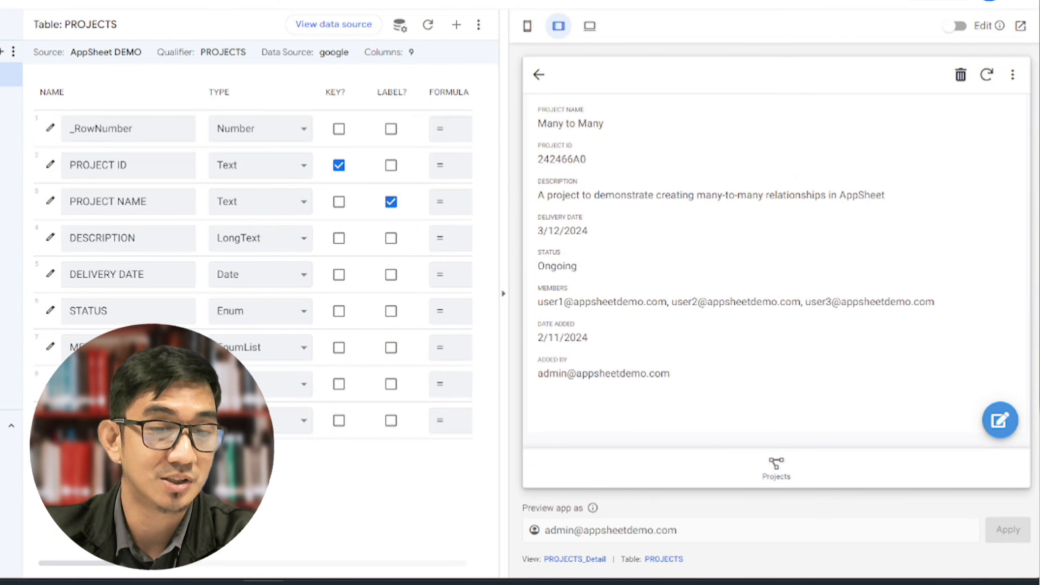
# Show the MEMBERS table's columns and open the USER 1 record from the Members view in the app preview
pyautogui.click(8, 51)
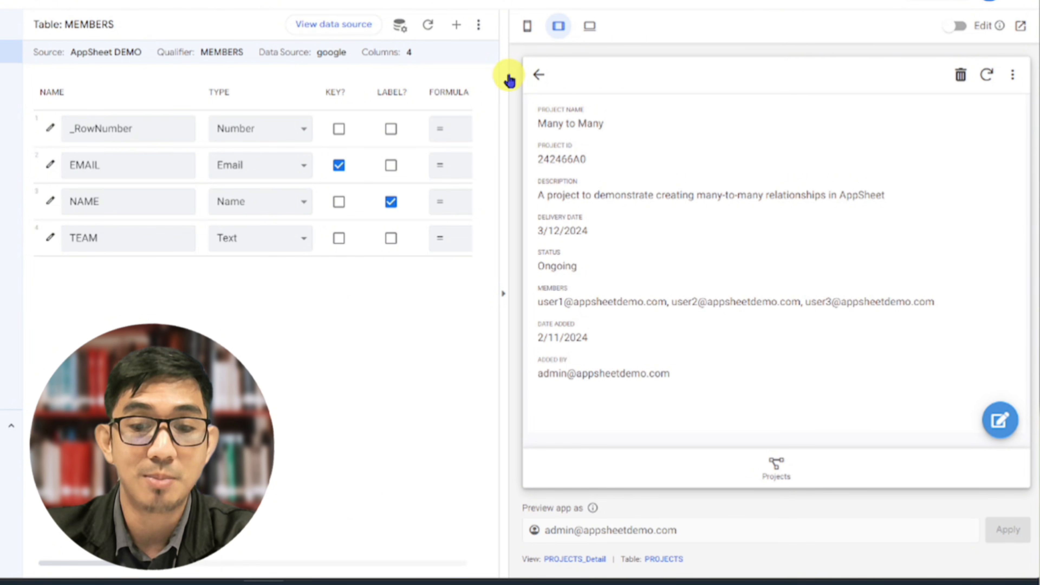
pyautogui.click(541, 80)
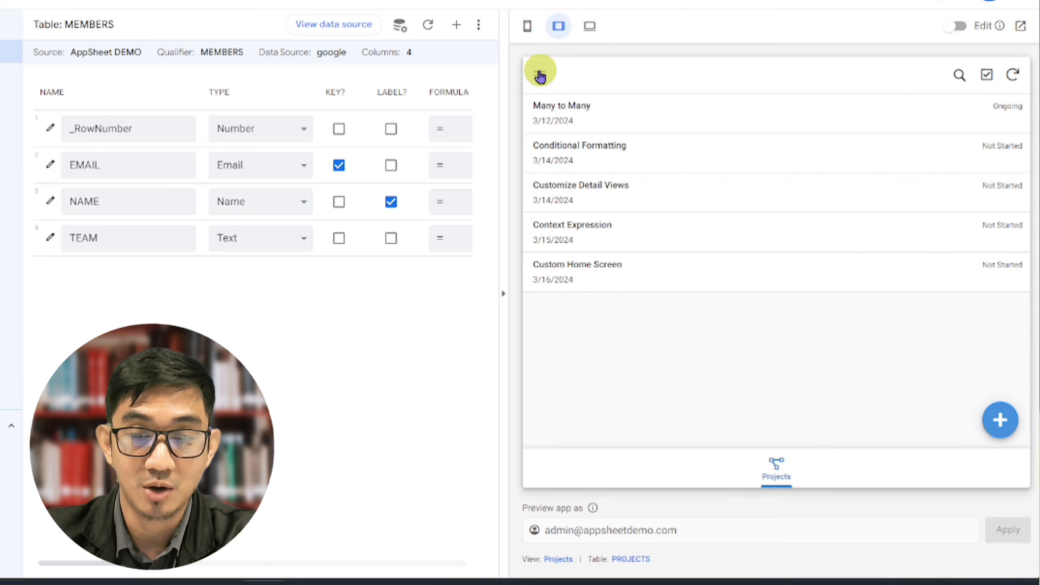
pyautogui.click(541, 76)
pyautogui.click(568, 135)
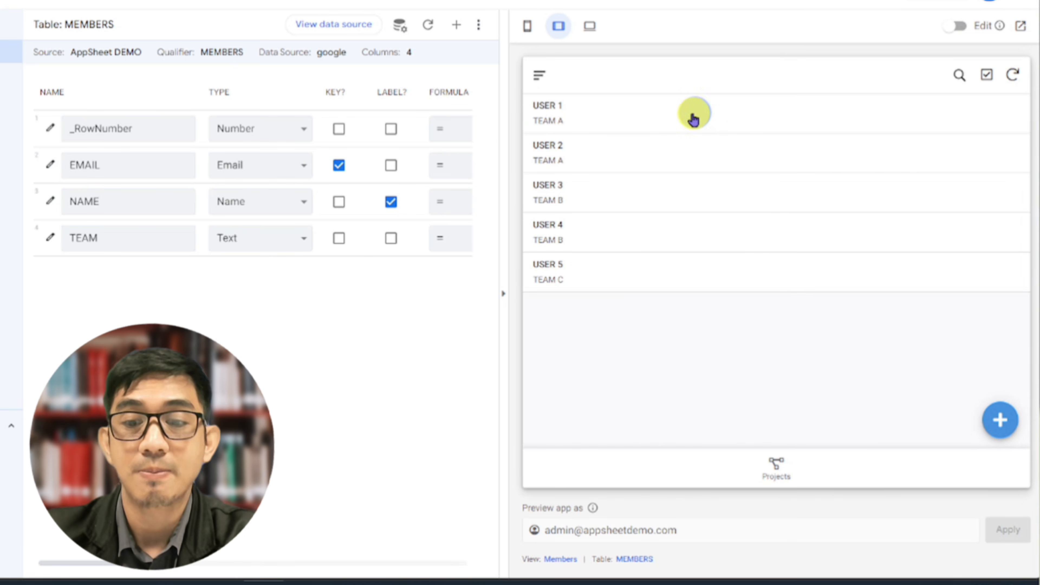
pyautogui.click(691, 113)
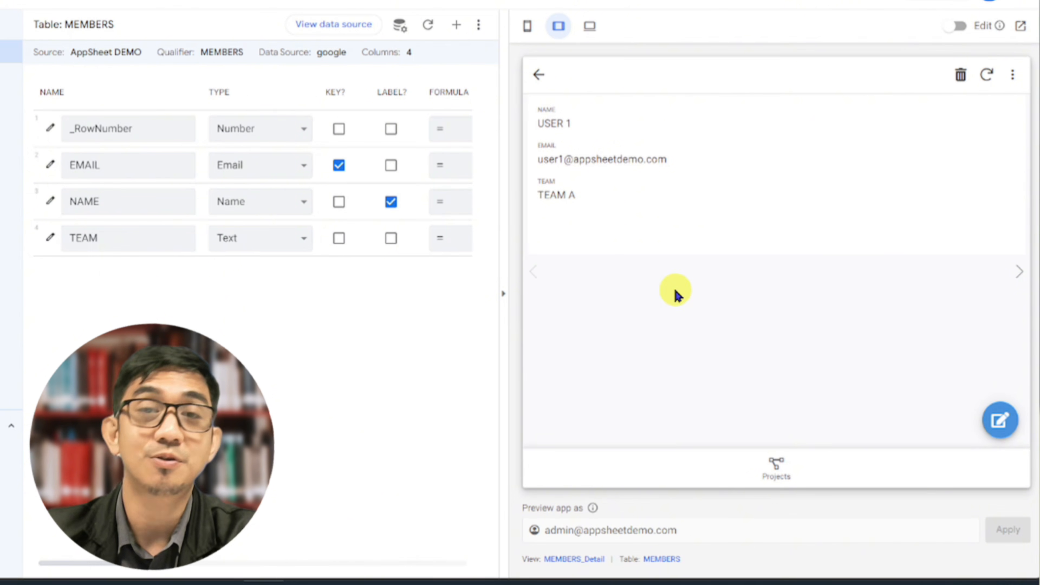
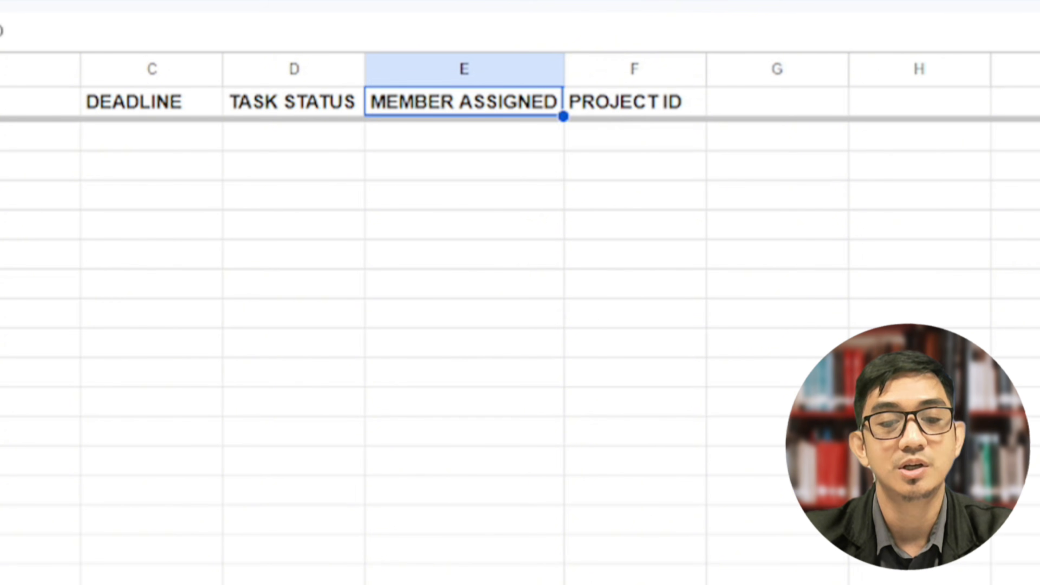
pyautogui.press('Right')
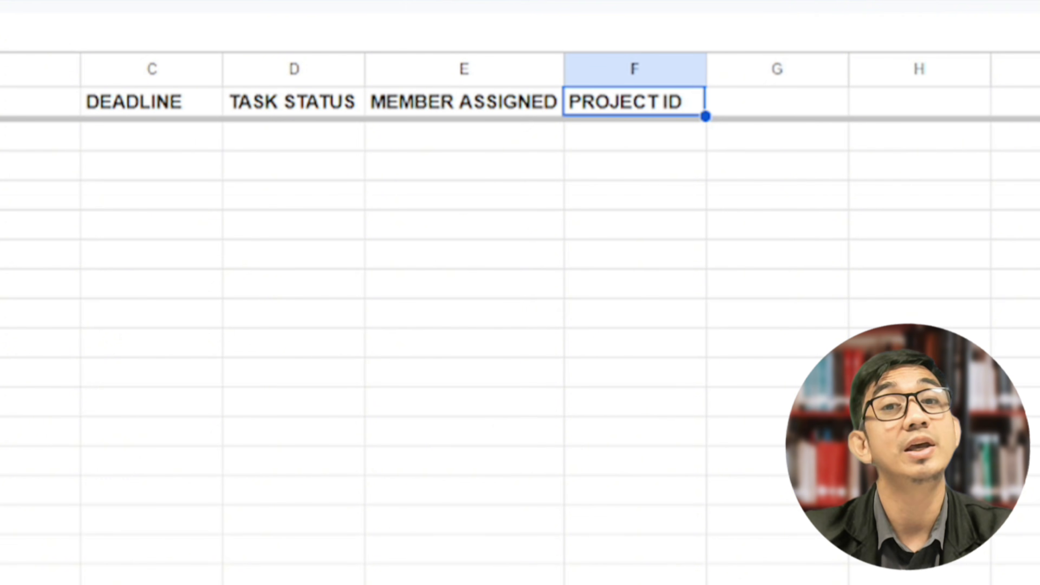
pyautogui.press('Left')
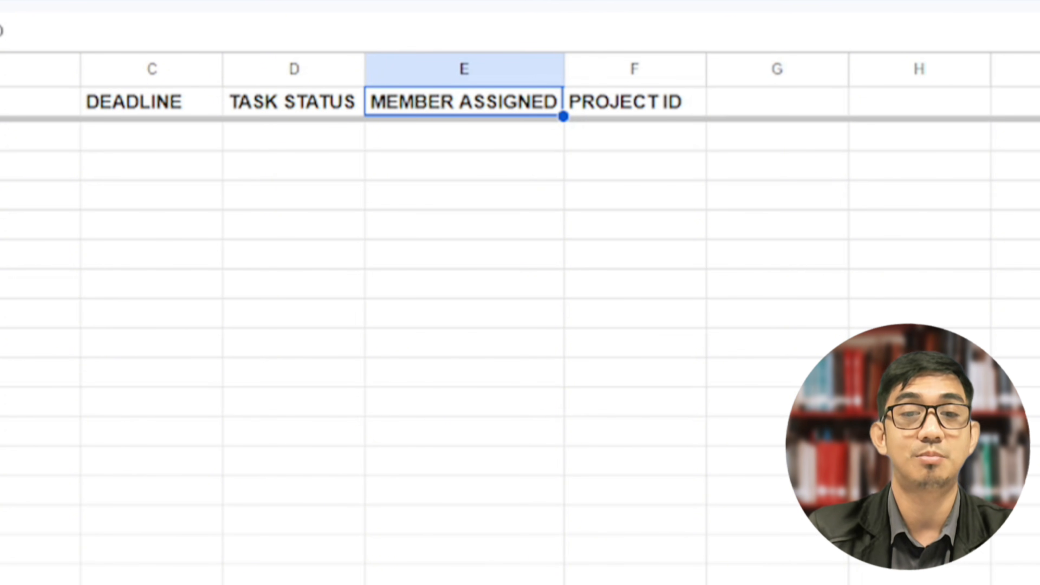
pyautogui.press('Right')
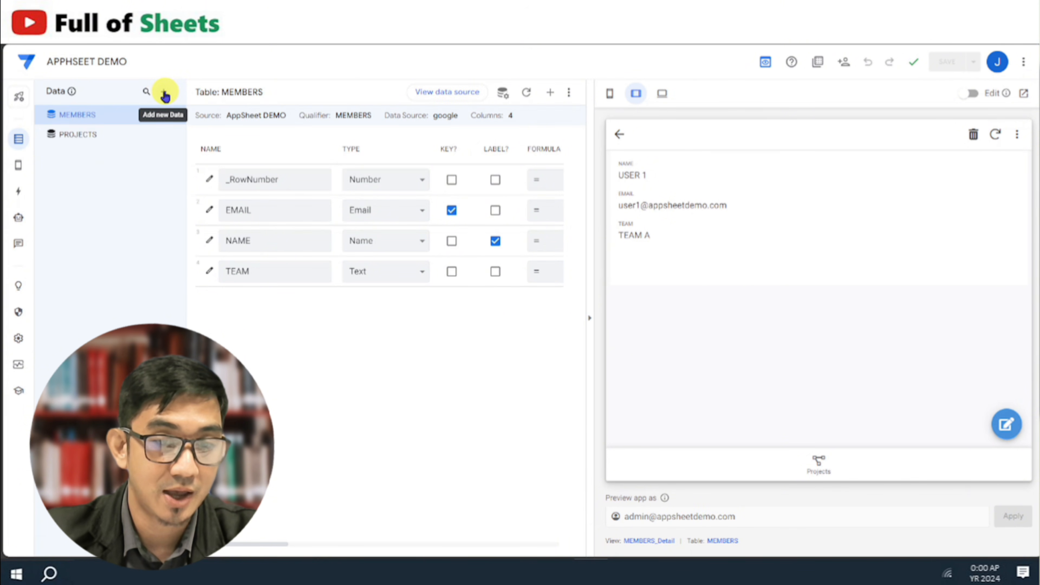
# Add the TASKS table from AppSheet DEMO to the app and show its columns beside a phone-sized preview
pyautogui.click(164, 94)
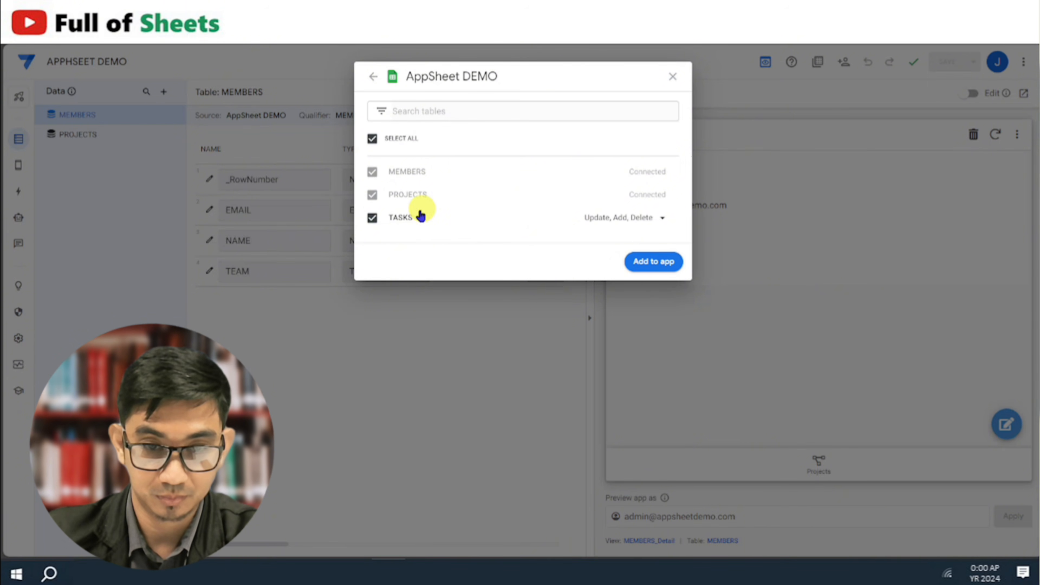
pyautogui.click(657, 262)
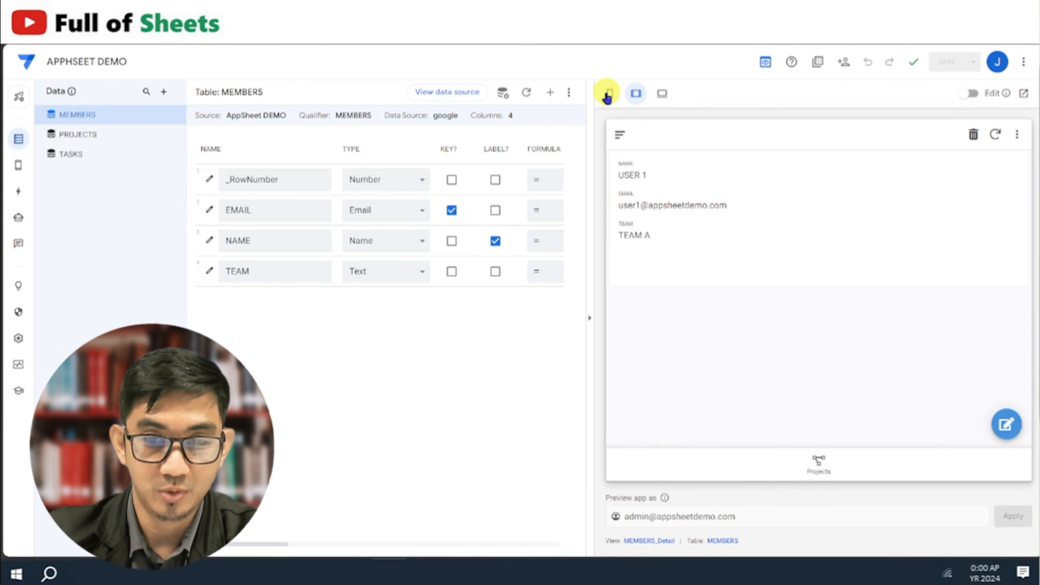
pyautogui.click(596, 95)
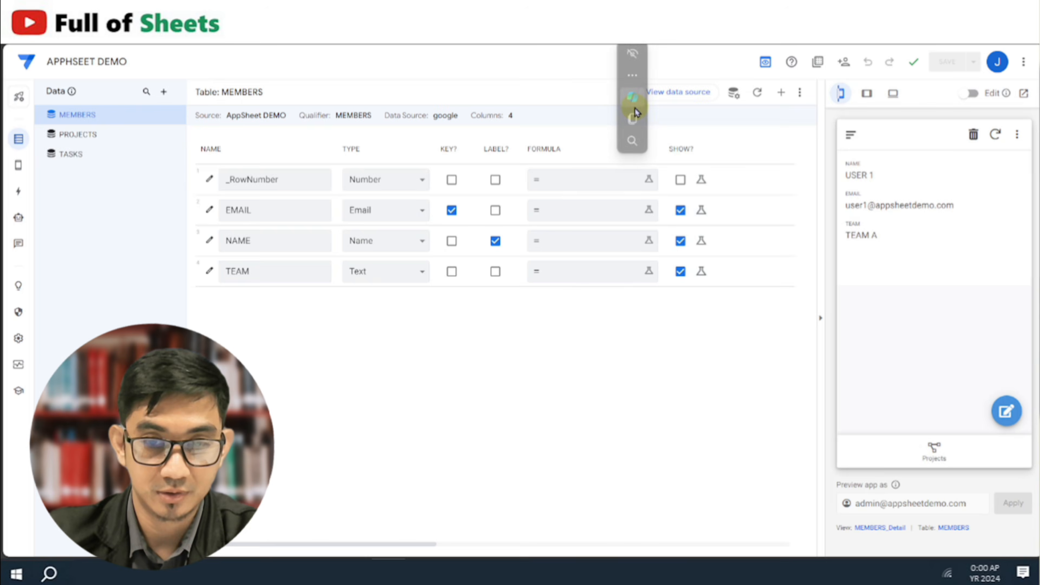
pyautogui.click(61, 155)
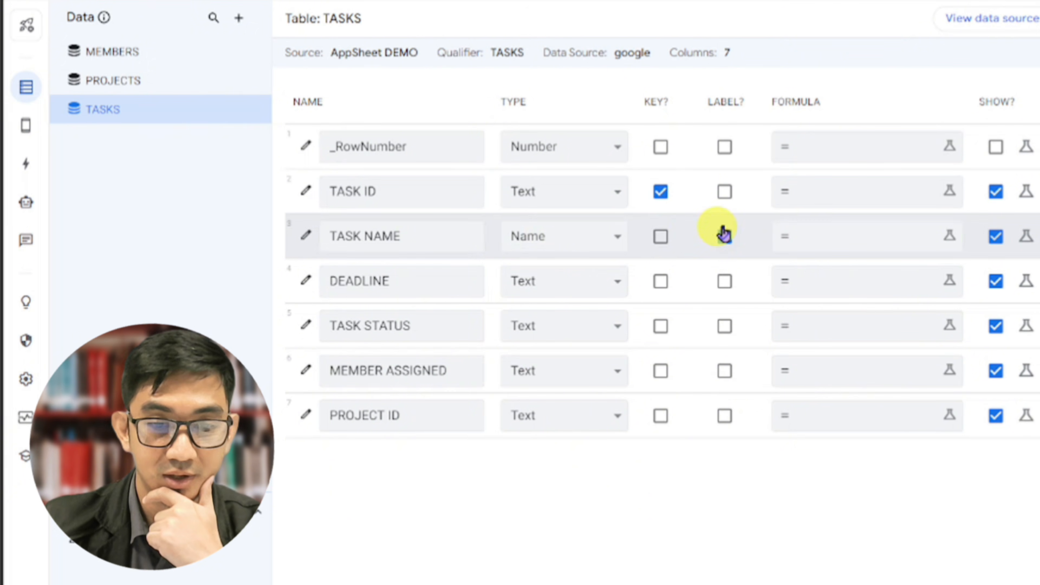
# Make TASK NAME the label of the TASKS table and set its column type to Text
pyautogui.click(724, 237)
pyautogui.click(602, 245)
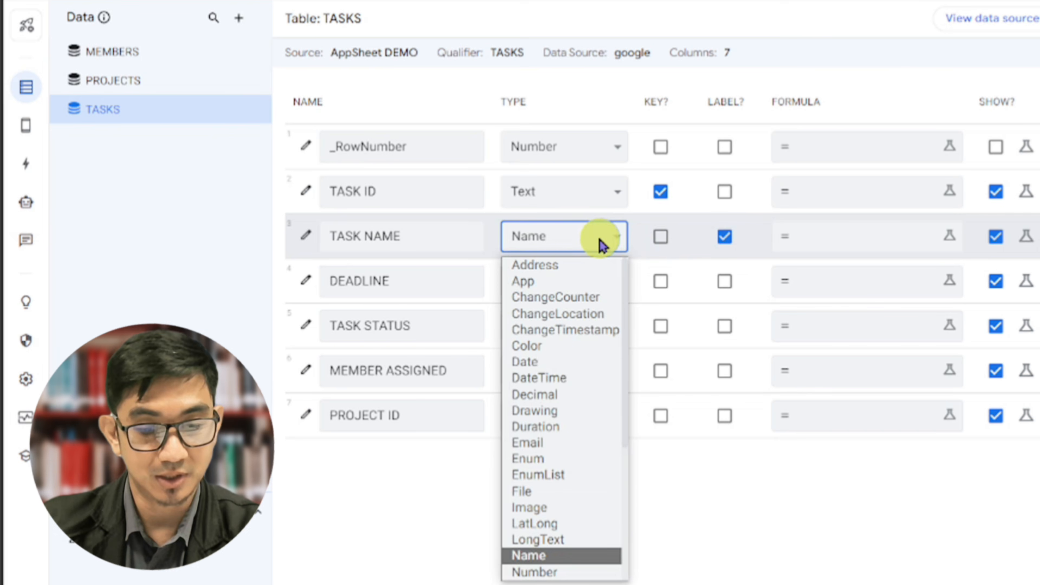
pyautogui.press('t')
pyautogui.press('Return')
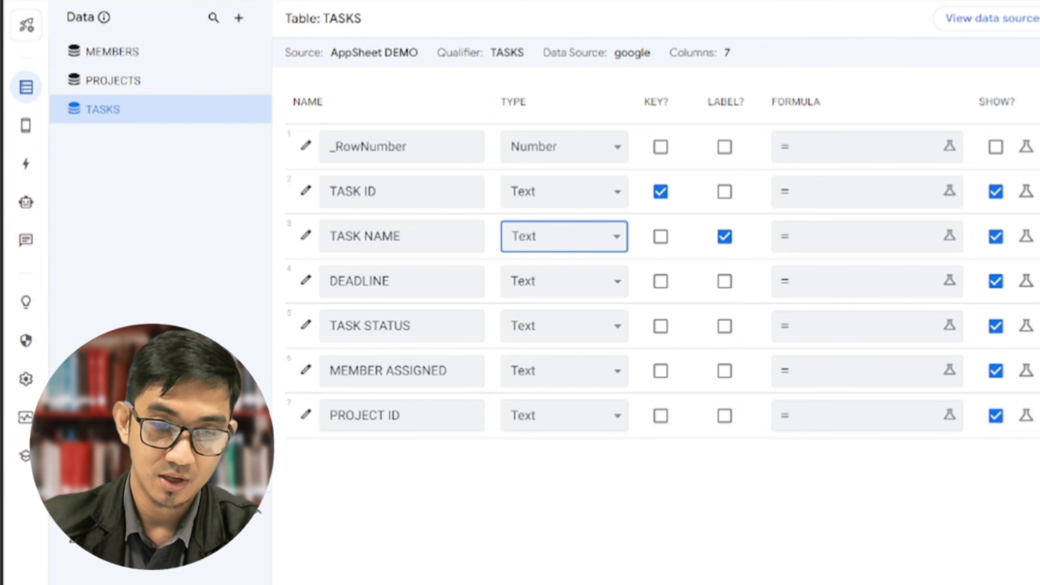
# Set the TASK ID column's initial value formula to "T-" & upper(UNIQUEID())
pyautogui.hscroll(5, 655, 279)
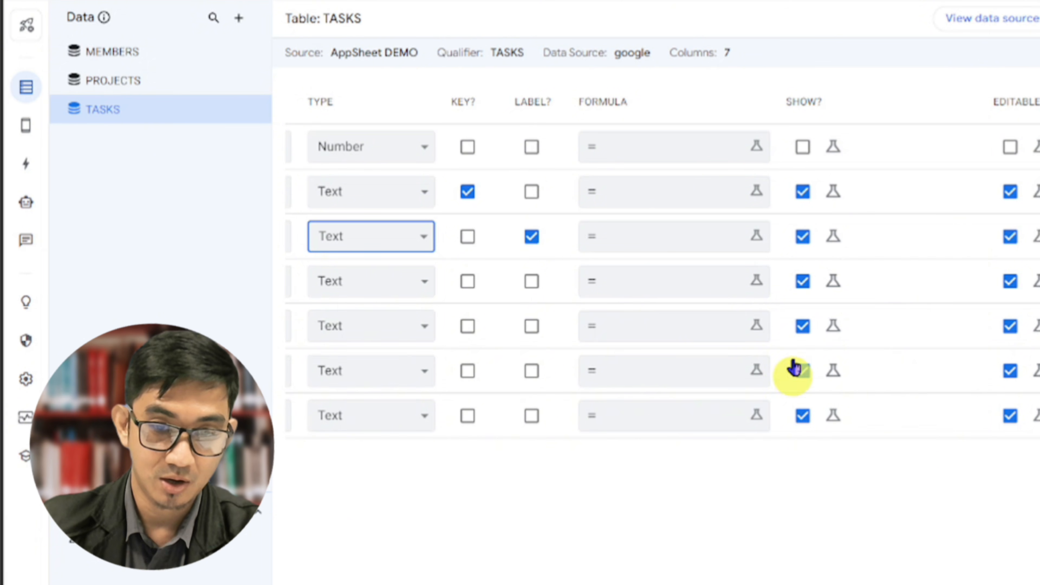
pyautogui.hscroll(10, 655, 278)
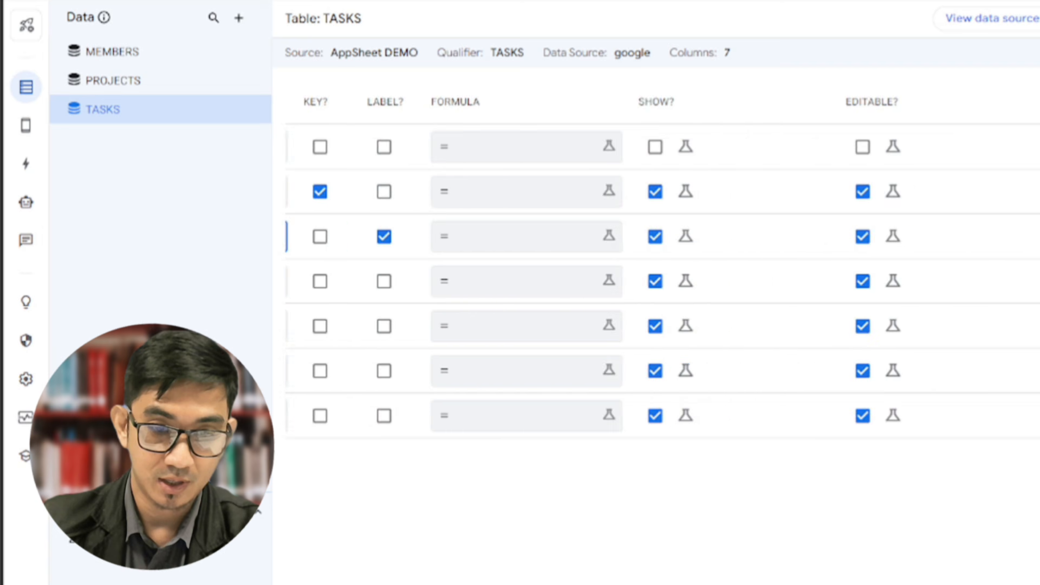
pyautogui.hscroll(4, 655, 279)
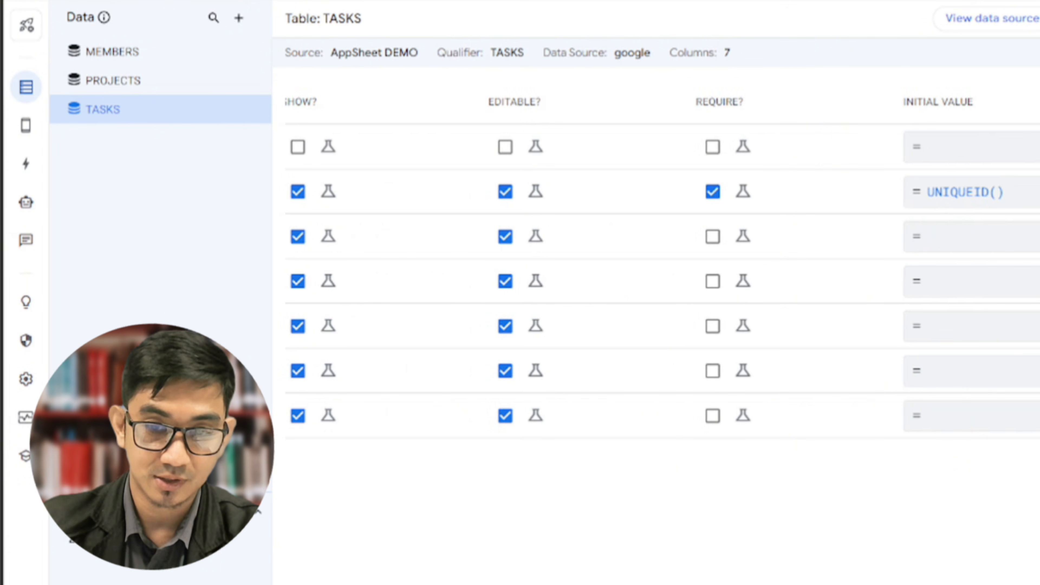
pyautogui.click(966, 194)
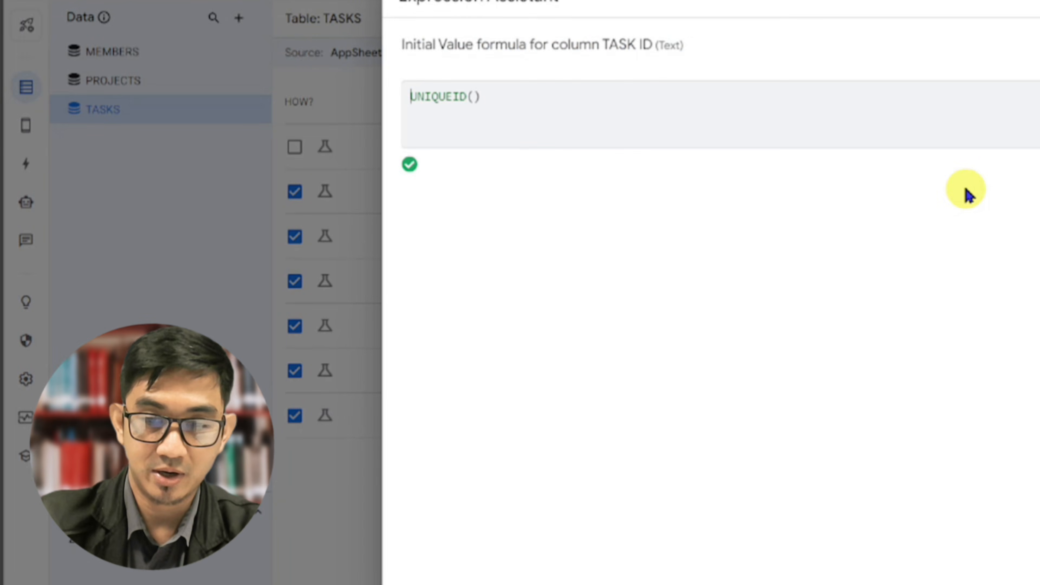
pyautogui.write('"T-" ')
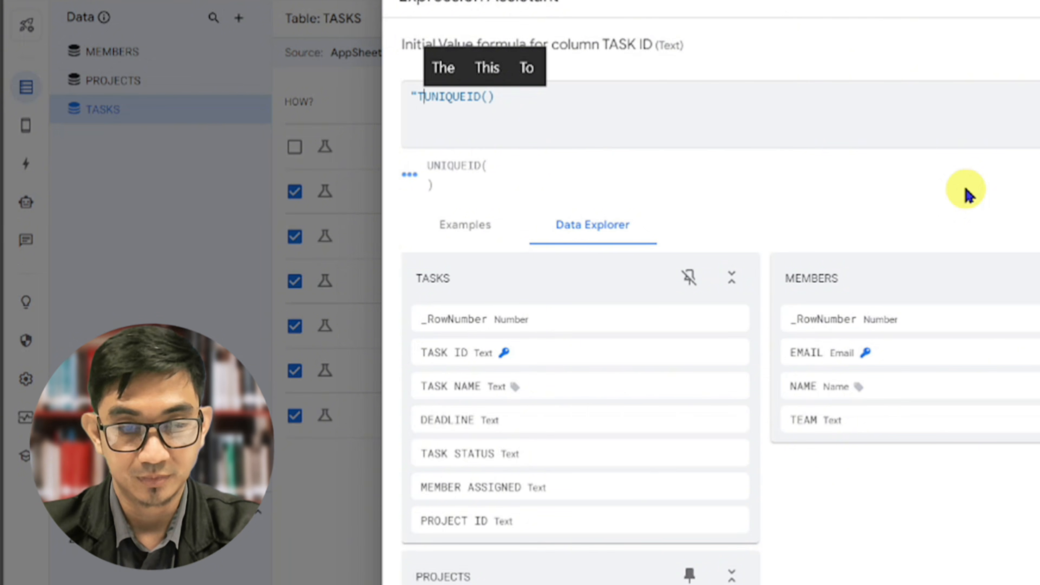
pyautogui.write('& upper(UNIQUEID(')
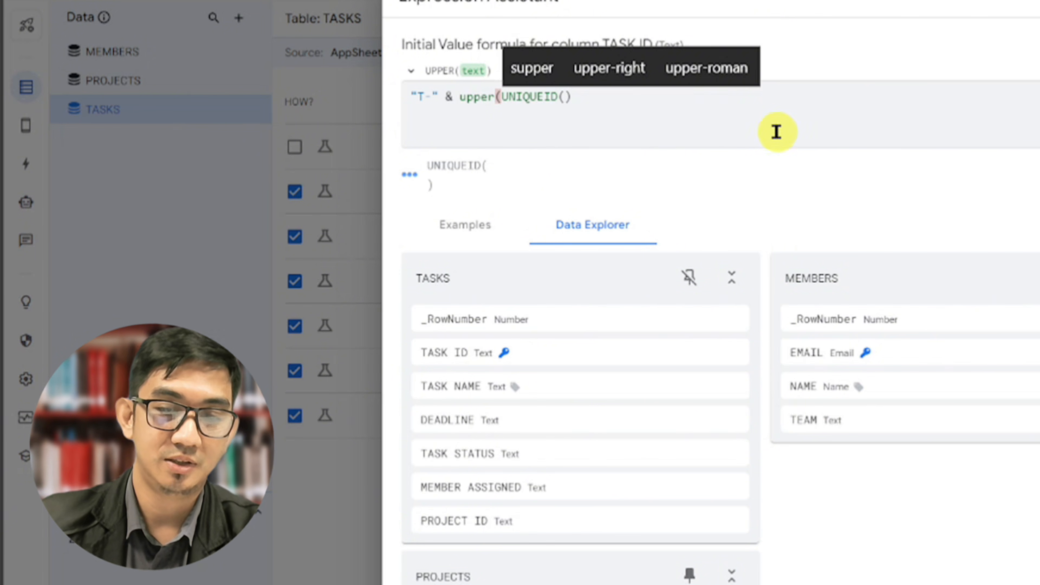
pyautogui.write(')')
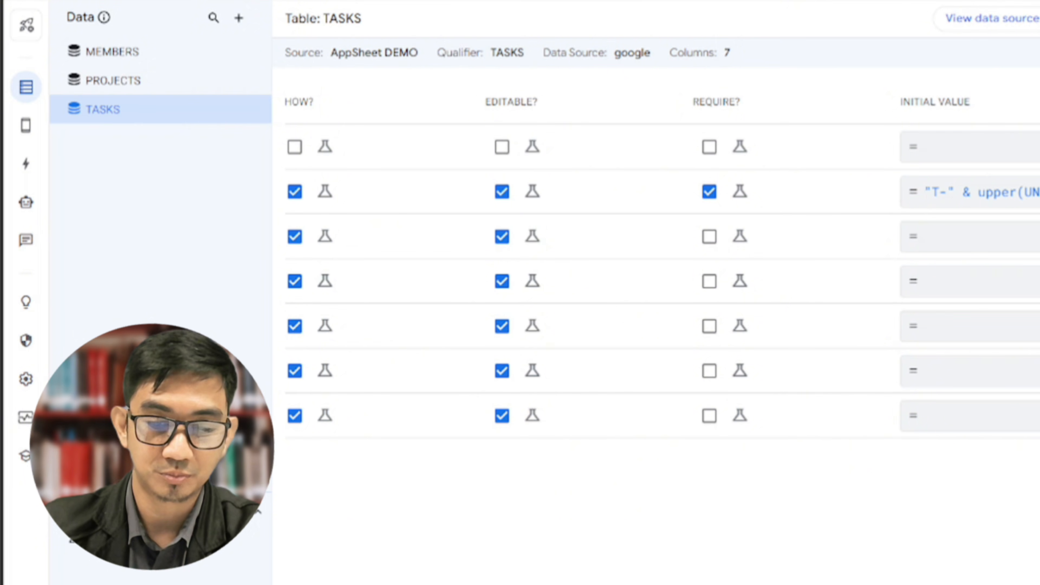
# Set the TASK STATUS column's type to Enum with the values Not Started, Ongoing and Completed
pyautogui.hscroll(-8, 659, 283)
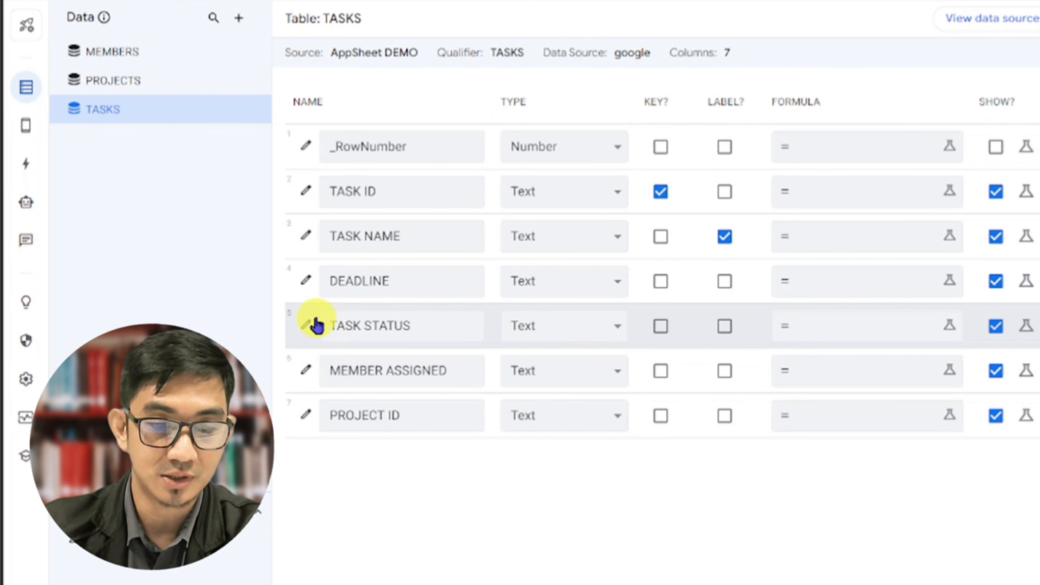
pyautogui.click(306, 328)
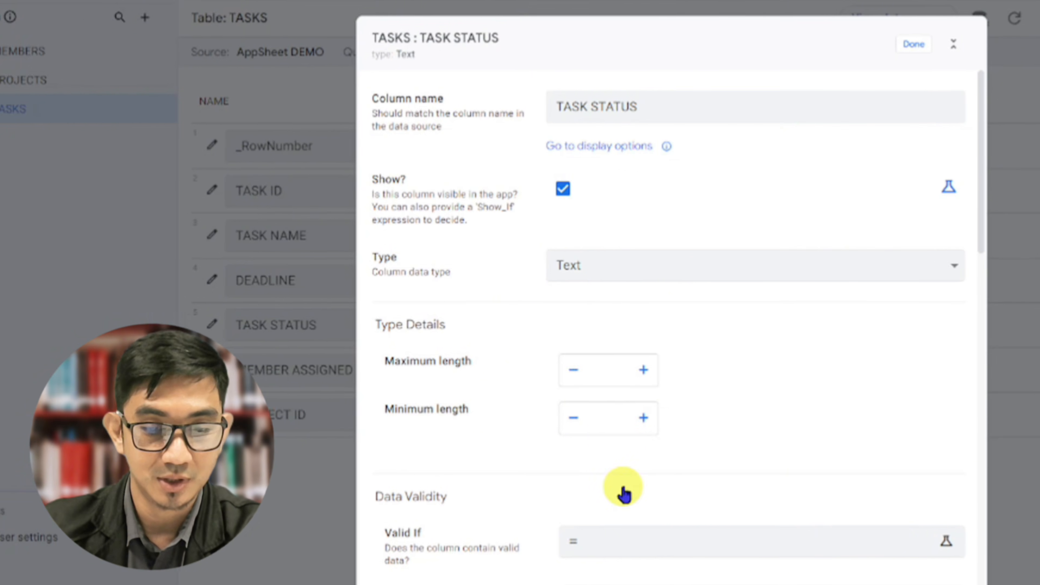
pyautogui.click(574, 270)
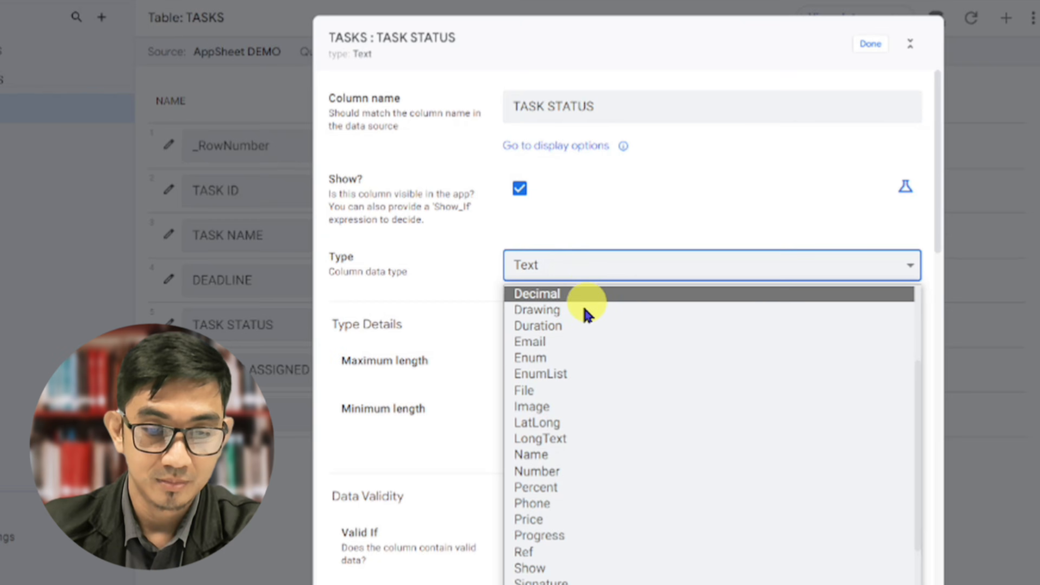
pyautogui.click(567, 359)
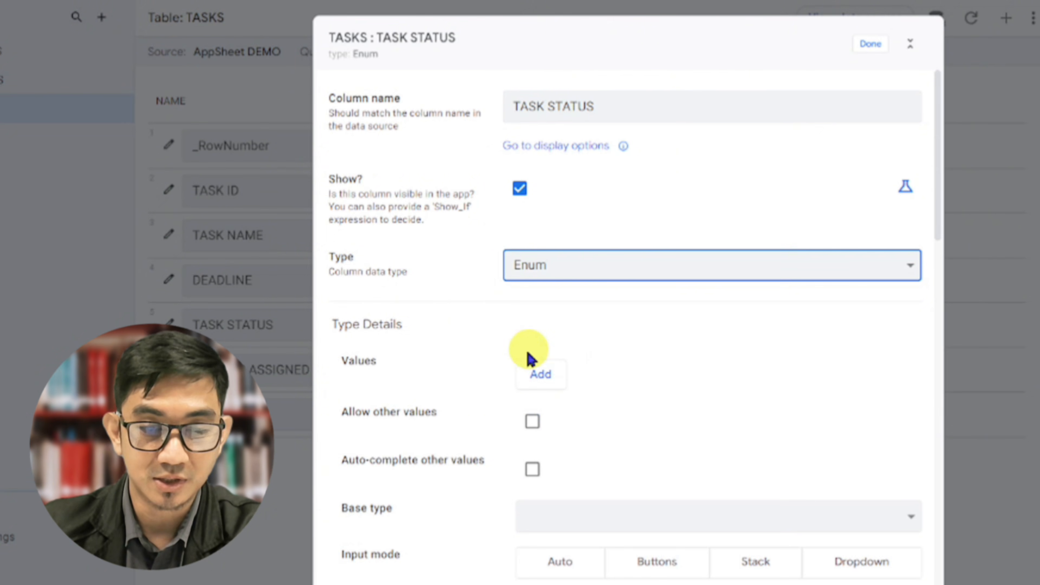
pyautogui.click(542, 375)
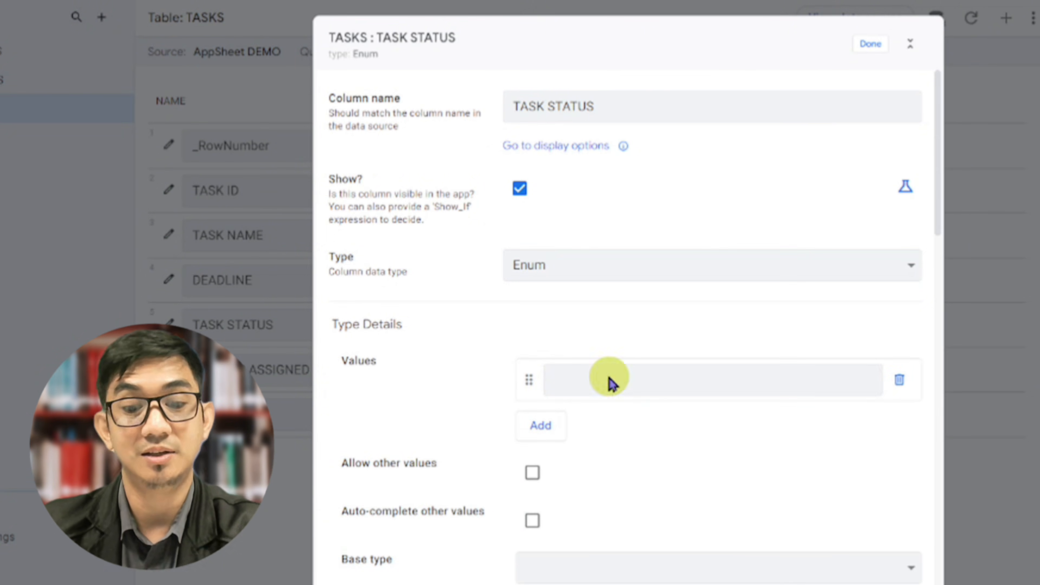
pyautogui.click(605, 377)
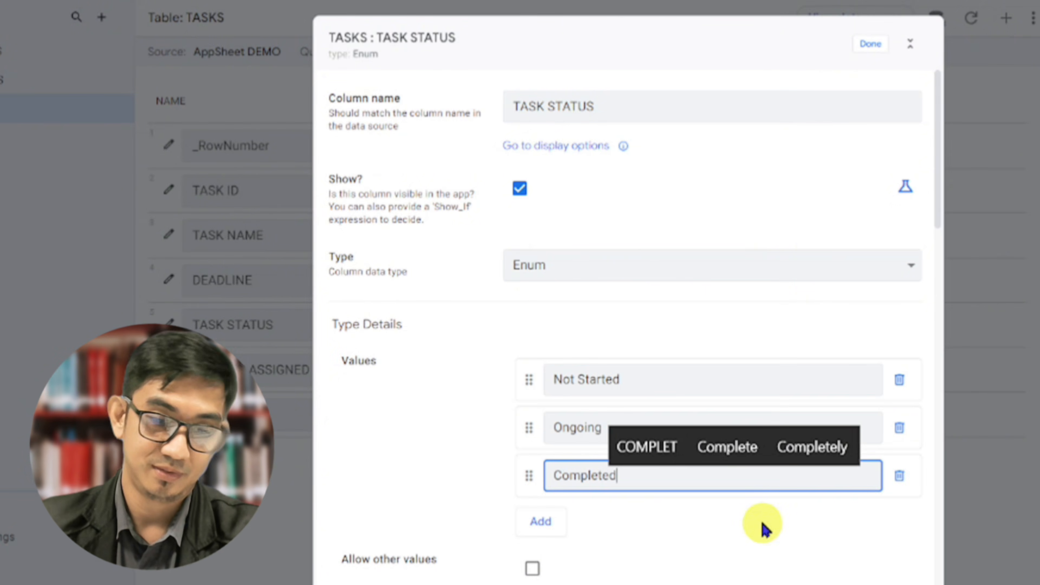
# Set TASK STATUS to base type Text and input mode Buttons, then finish the column and save the app
pyautogui.scroll(-5, 695, 451)
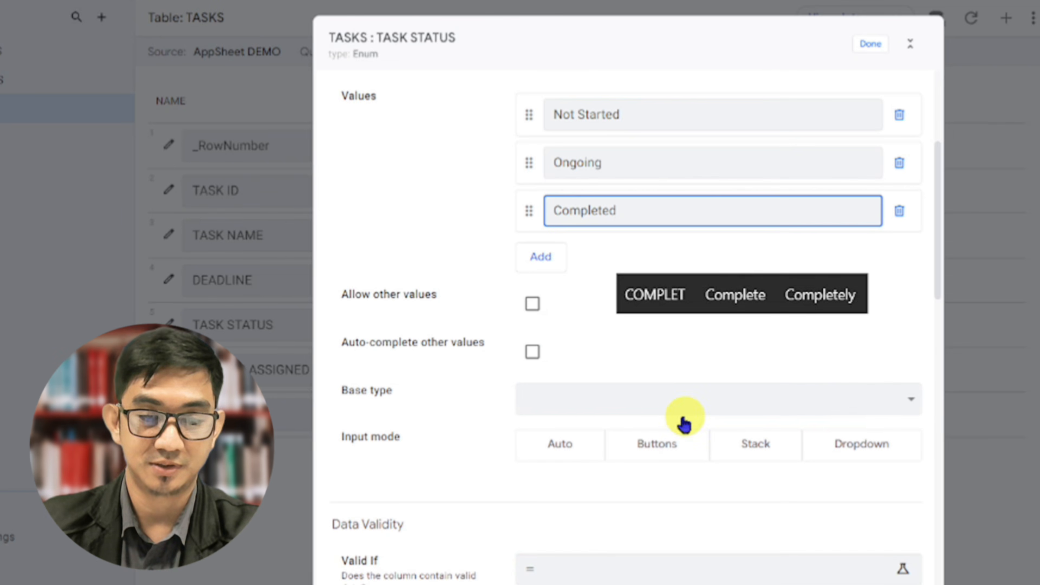
pyautogui.click(666, 405)
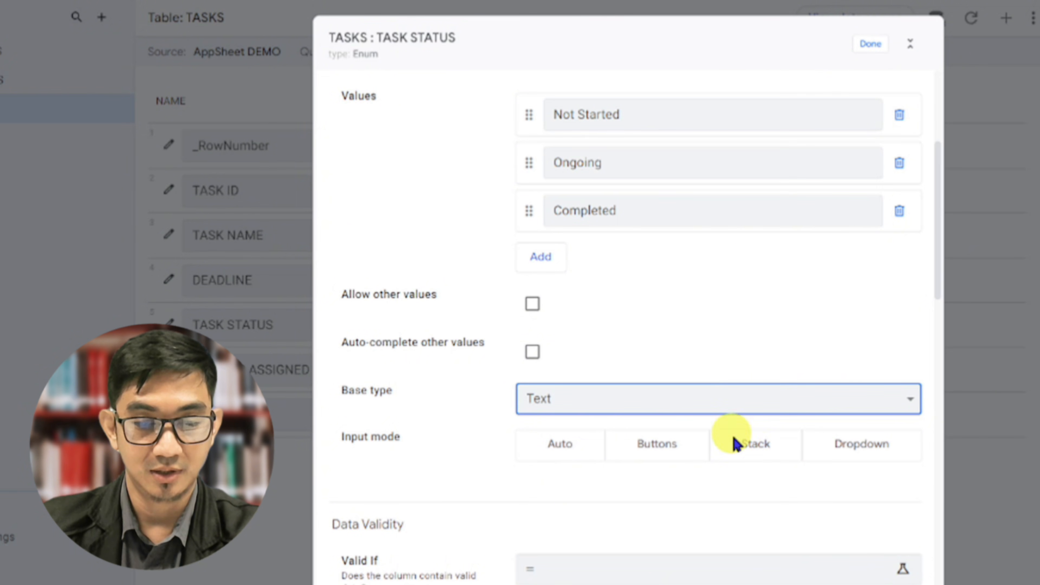
pyautogui.click(662, 455)
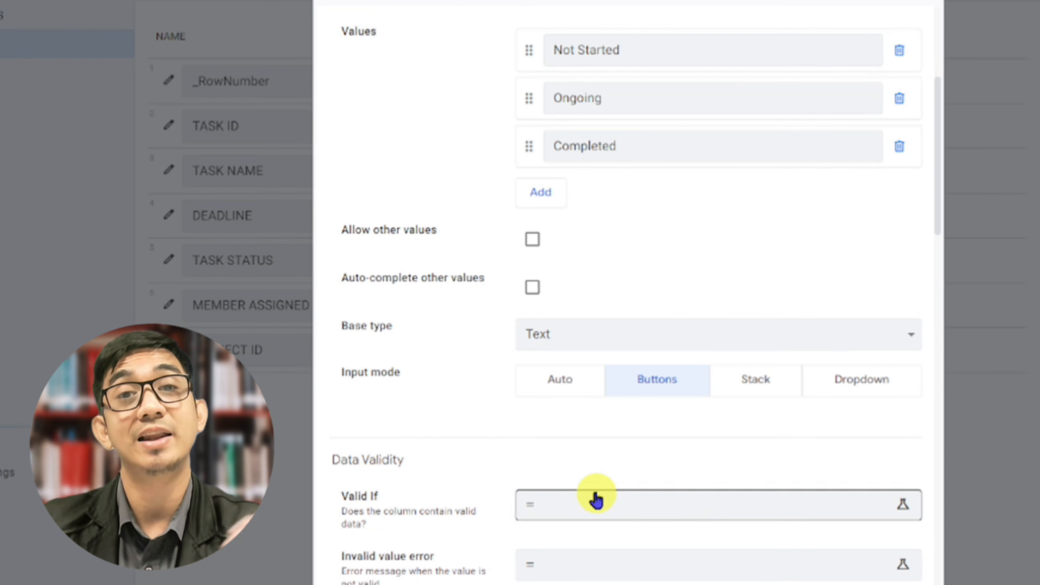
pyautogui.scroll(3, 594, 182)
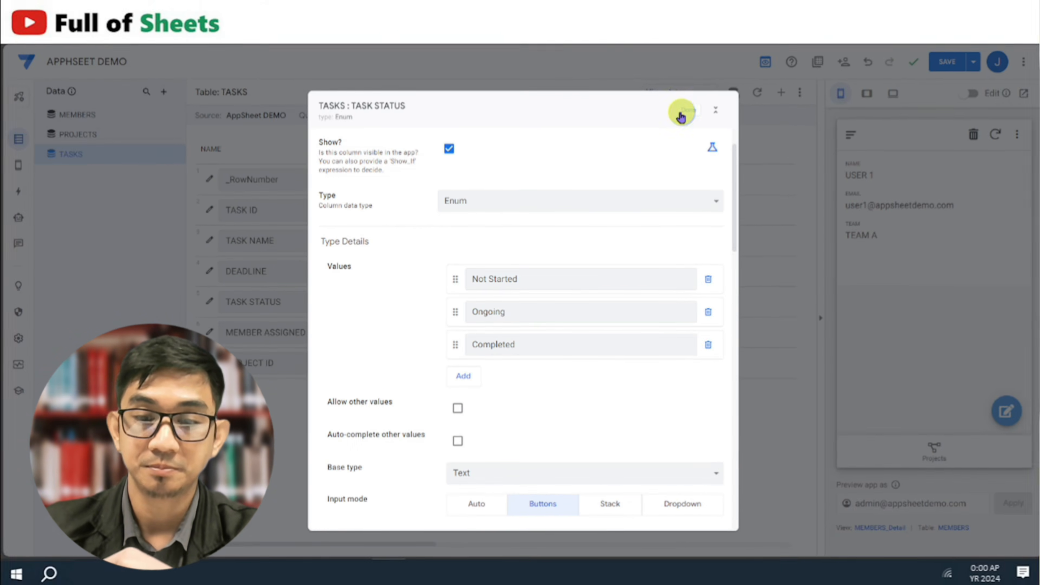
pyautogui.click(680, 116)
pyautogui.click(950, 63)
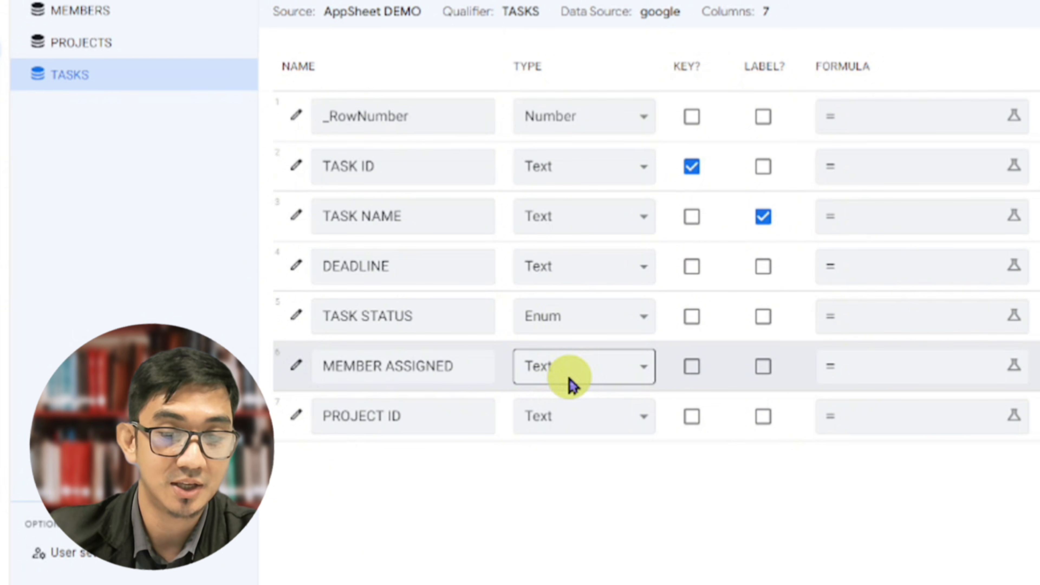
# Set the MEMBER ASSIGNED column's type to Ref with MEMBERS as its source table and finish editing it
pyautogui.click(571, 385)
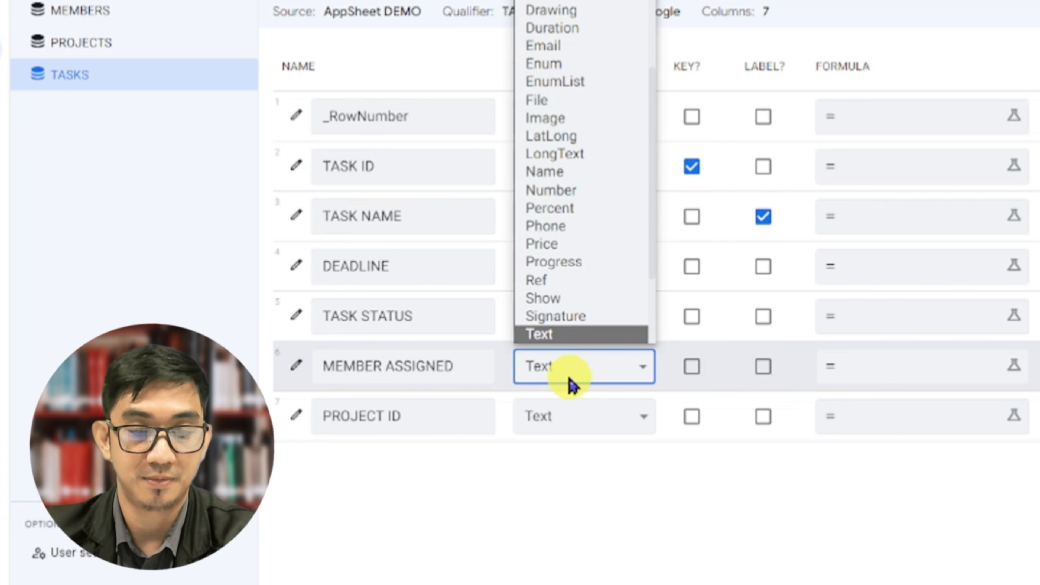
pyautogui.press('r')
pyautogui.press('Return')
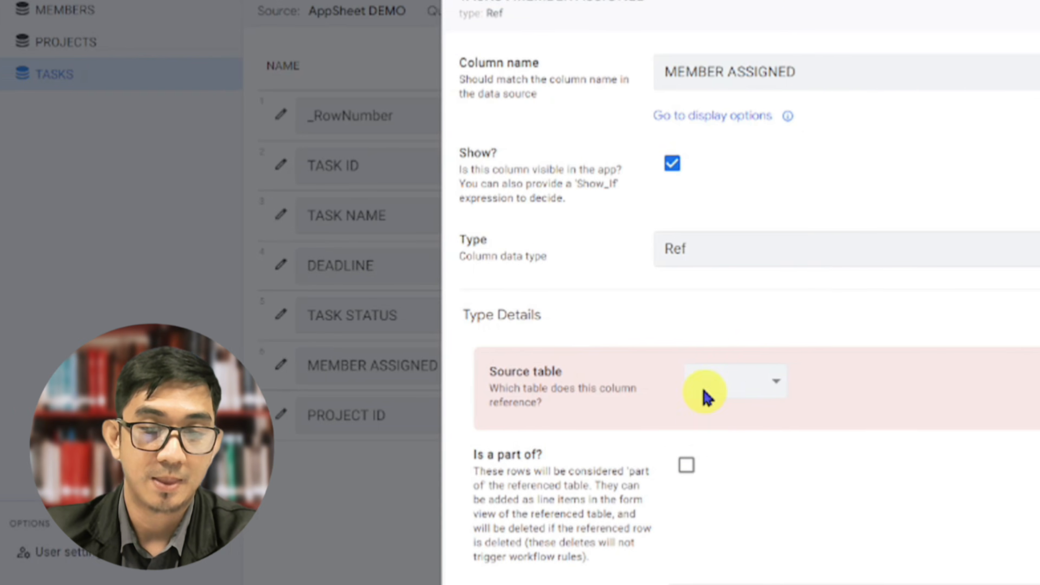
pyautogui.click(704, 389)
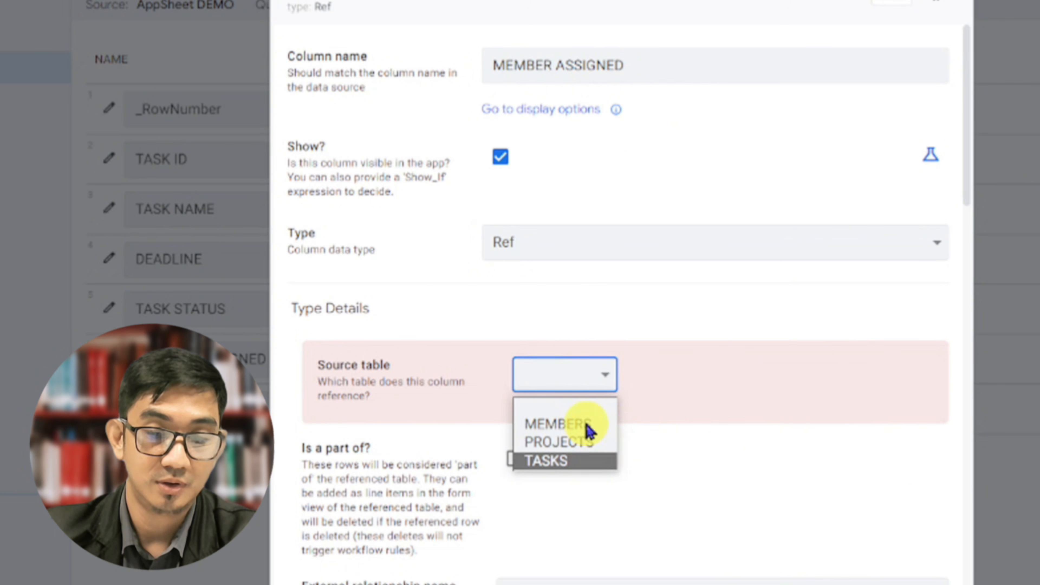
pyautogui.click(588, 422)
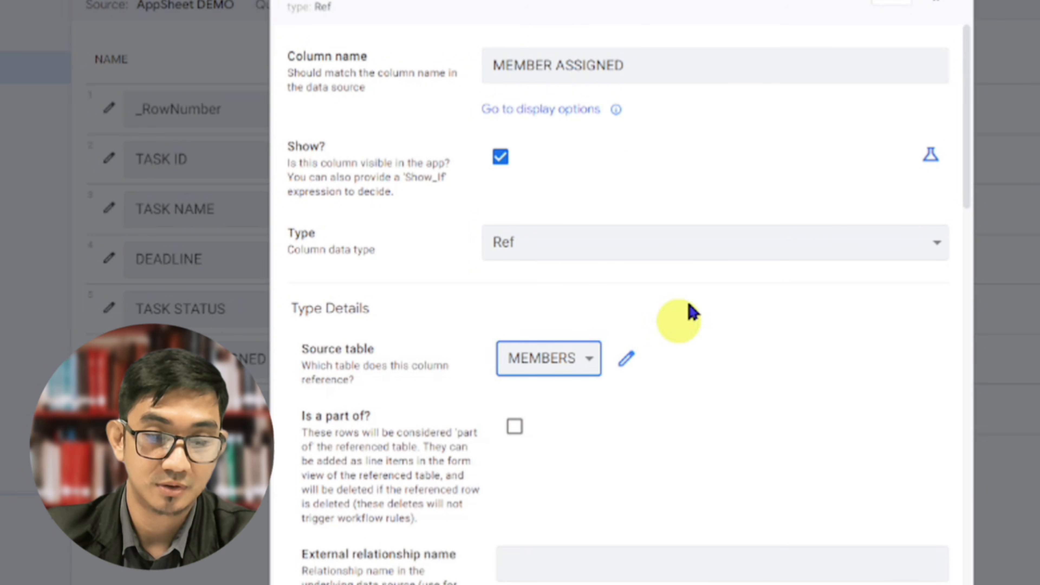
pyautogui.click(894, 2)
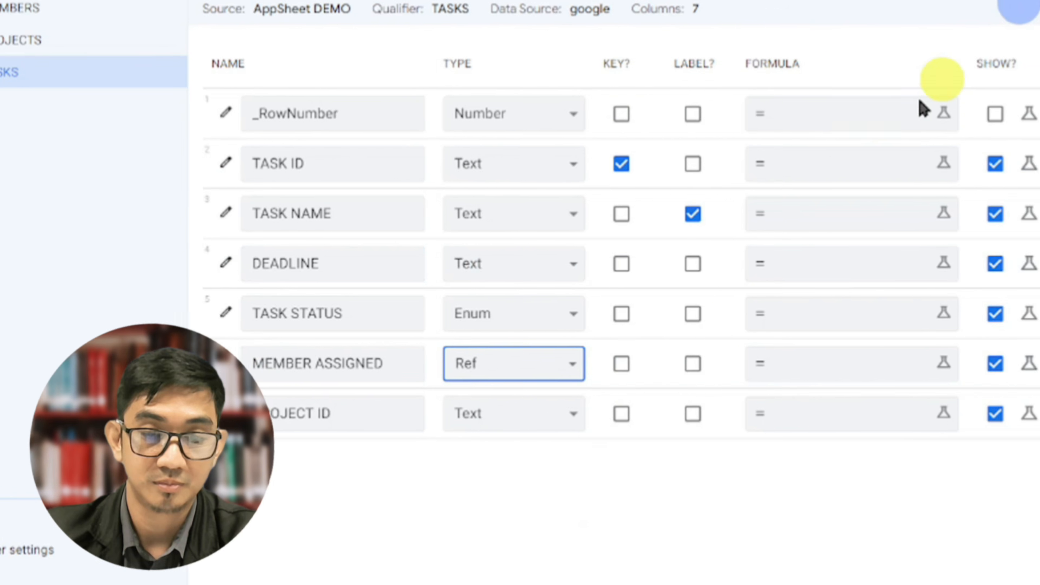
# Set the PROJECT ID column's type to Ref with PROJECTS as its source table and finish editing it
pyautogui.click(517, 422)
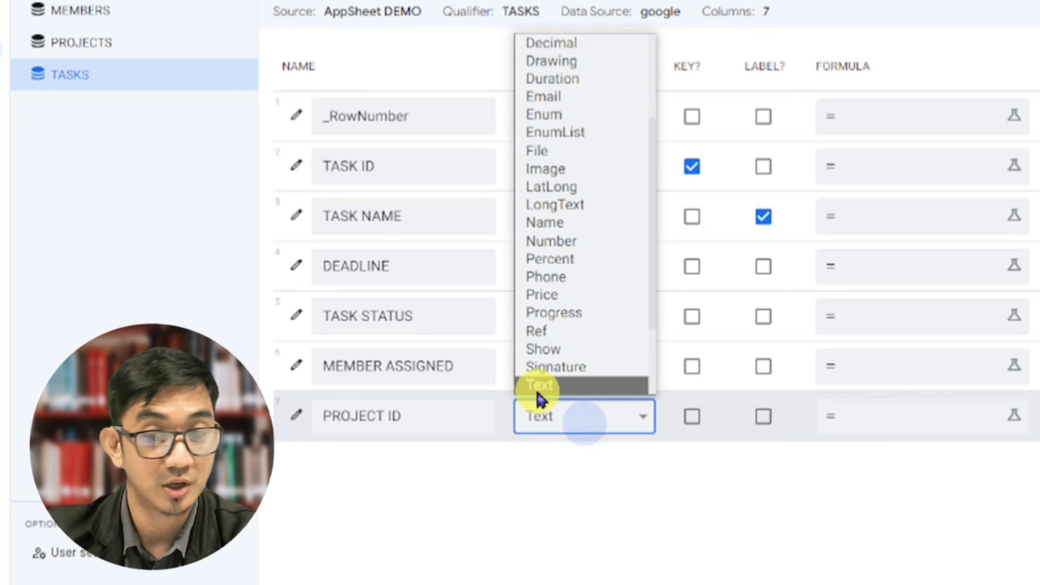
pyautogui.press('r')
pyautogui.press('Return')
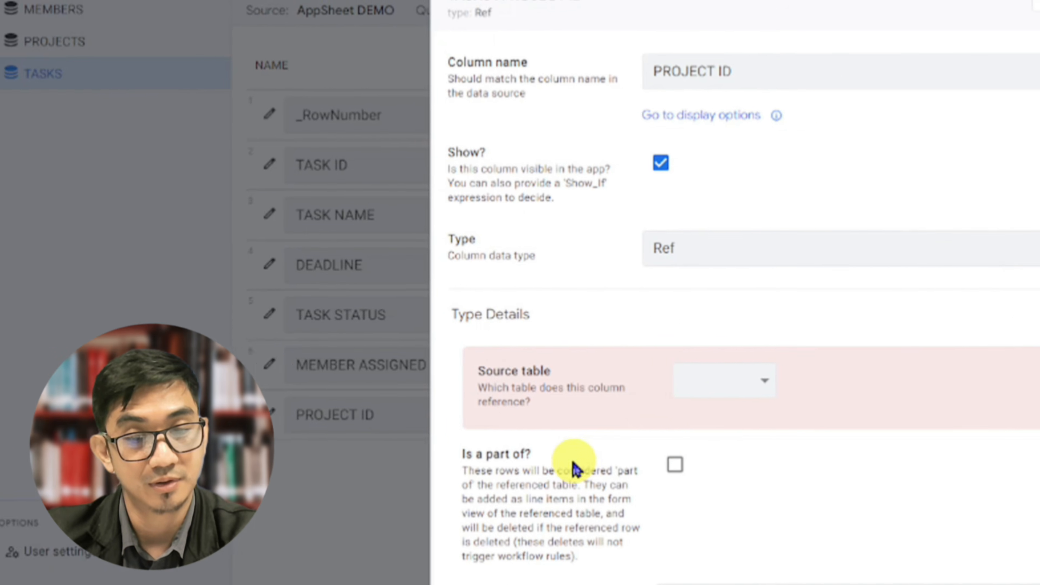
pyautogui.click(725, 386)
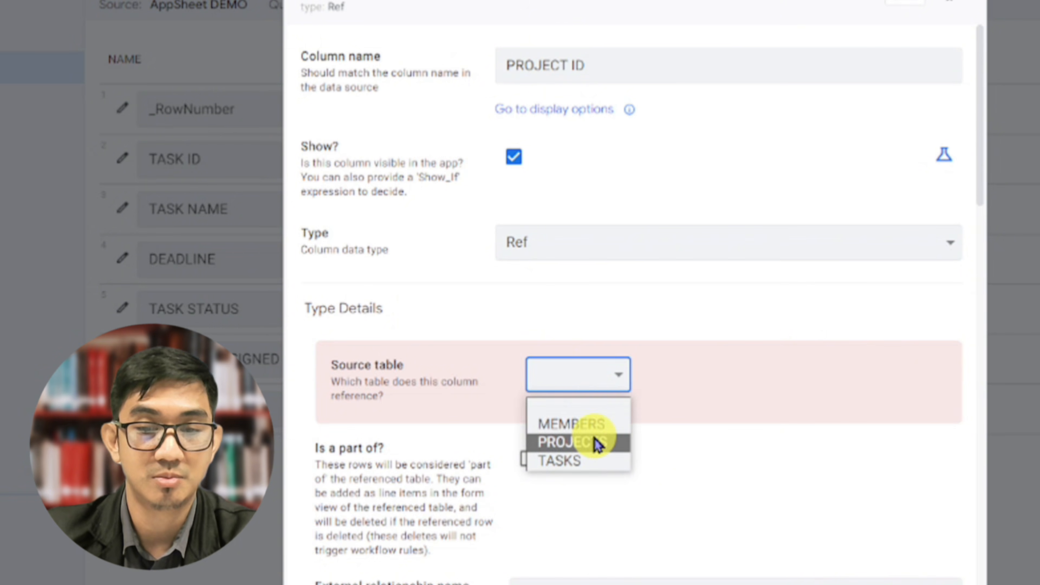
pyautogui.click(597, 441)
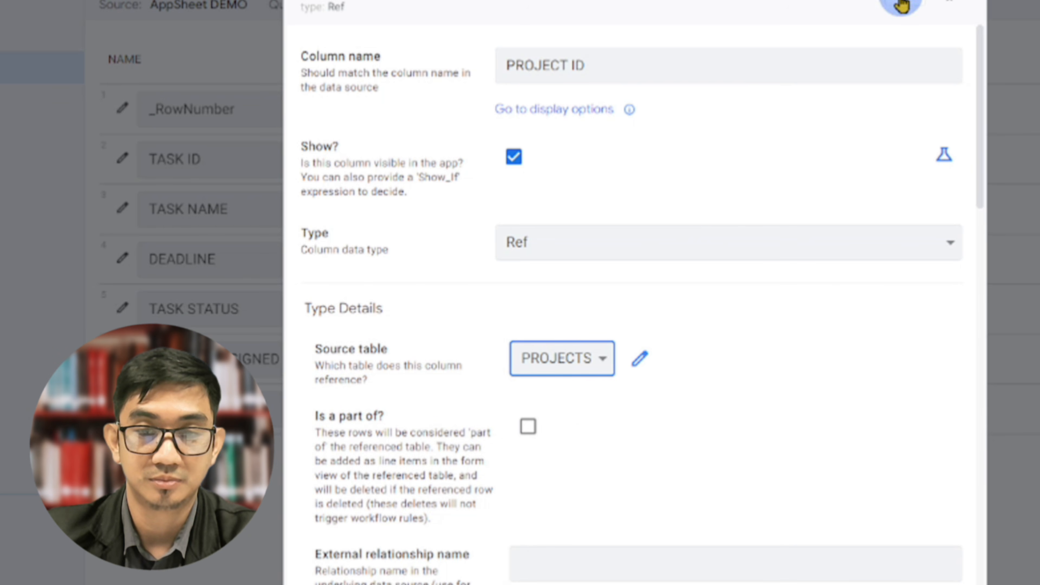
pyautogui.click(903, 3)
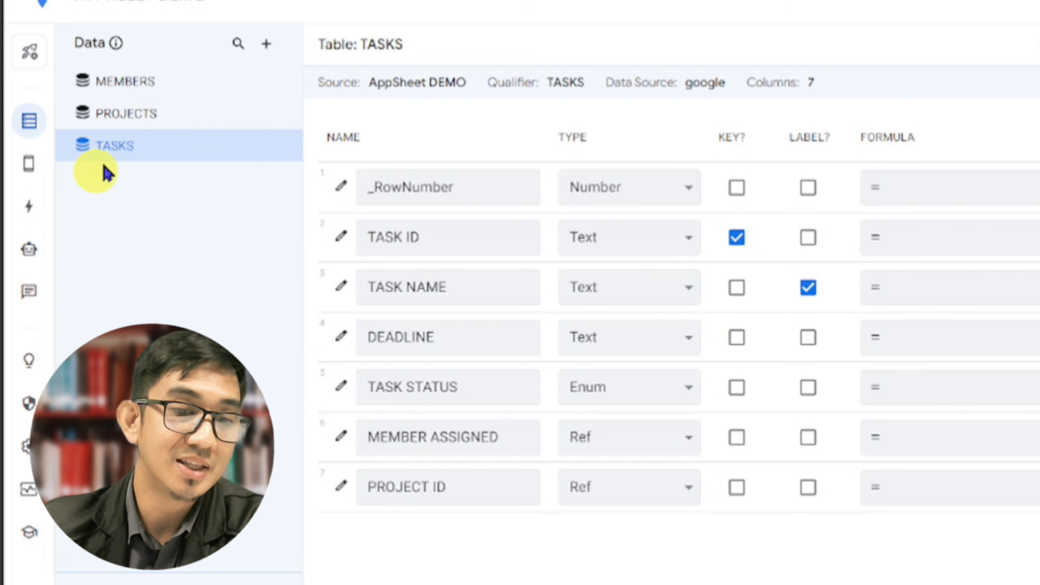
# In the MEMBERS table, set the Related TASKSs column's display name to "Related Tasks"
pyautogui.click(128, 95)
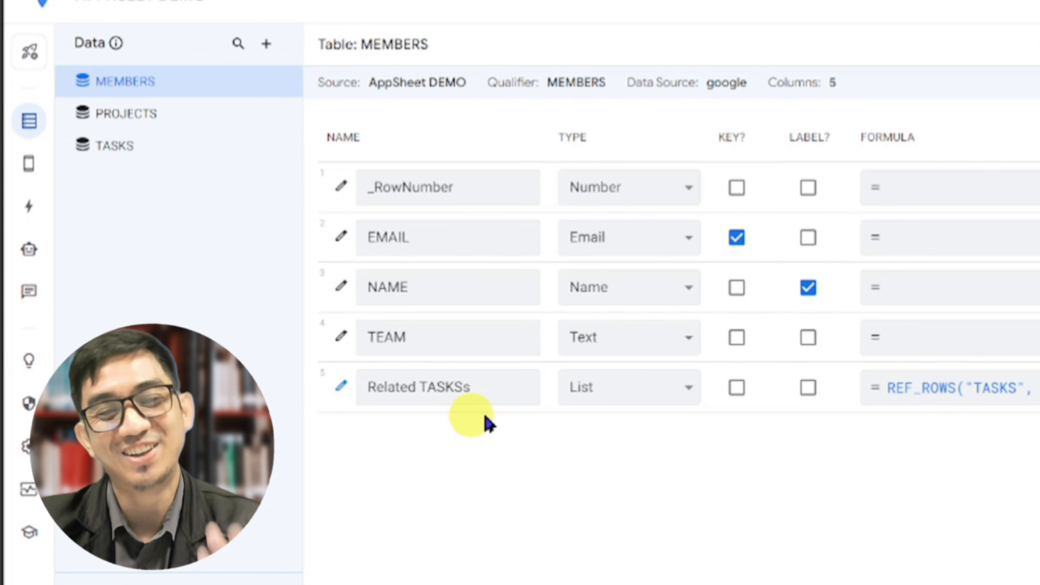
pyautogui.hscroll(10, 776, 415)
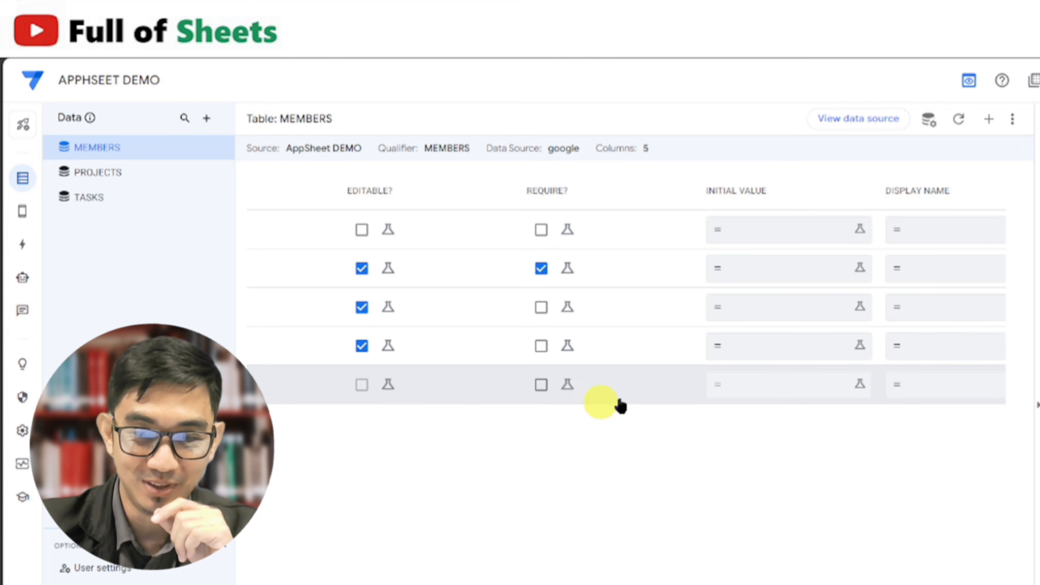
pyautogui.click(917, 394)
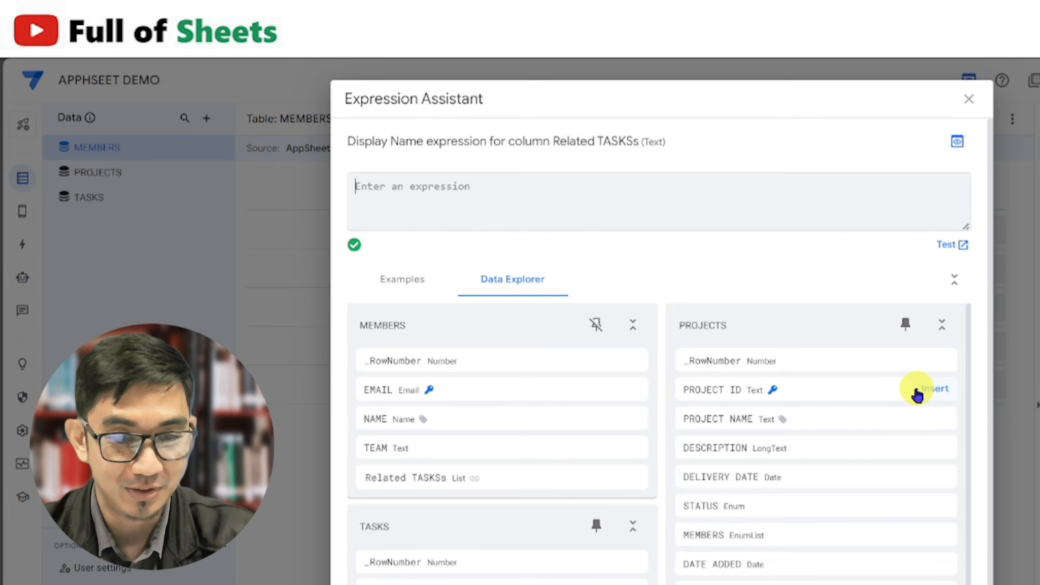
pyautogui.write('"Related ')
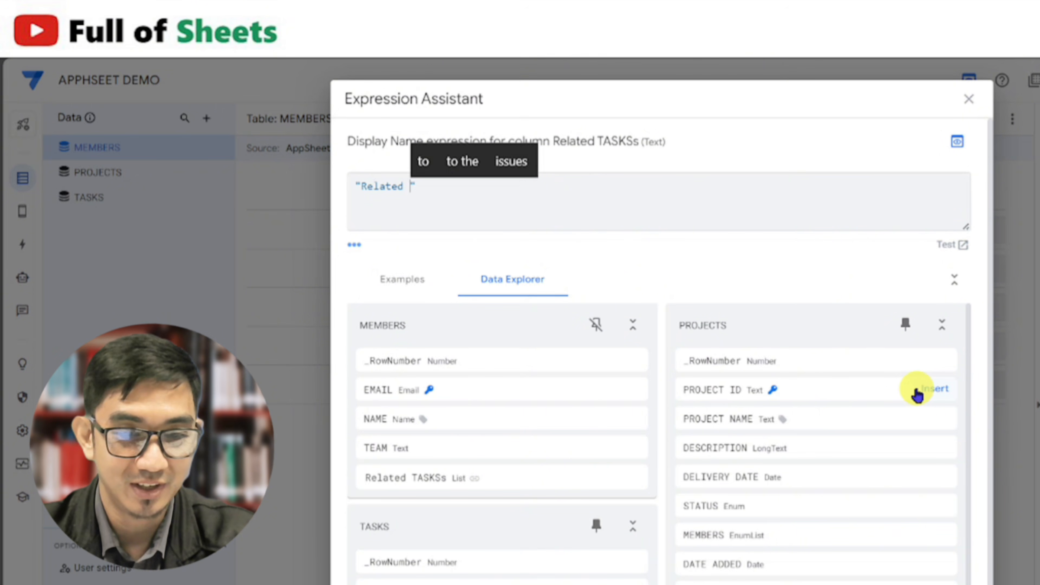
pyautogui.write('Tasks')
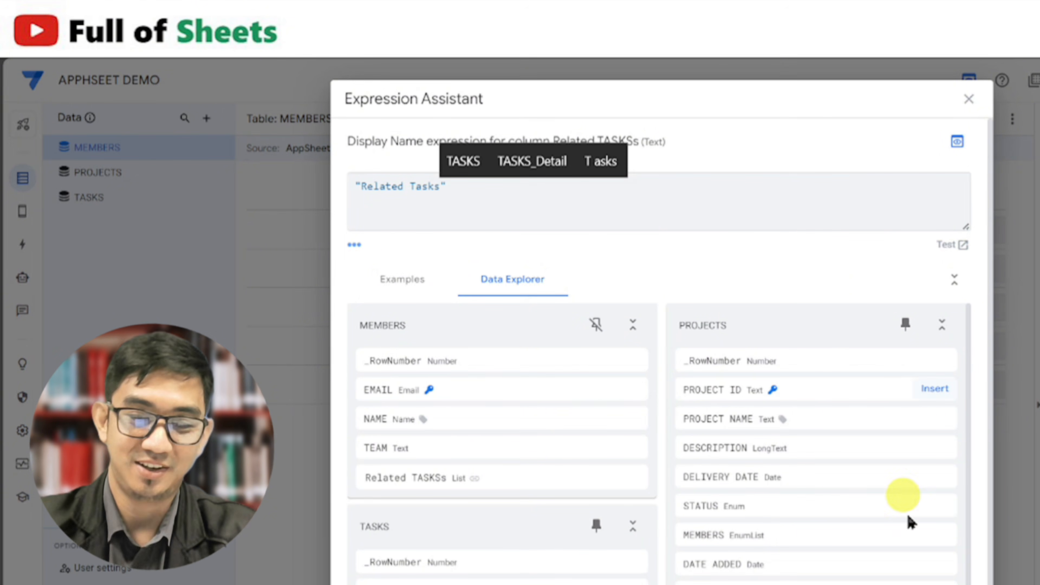
pyautogui.click(953, 584)
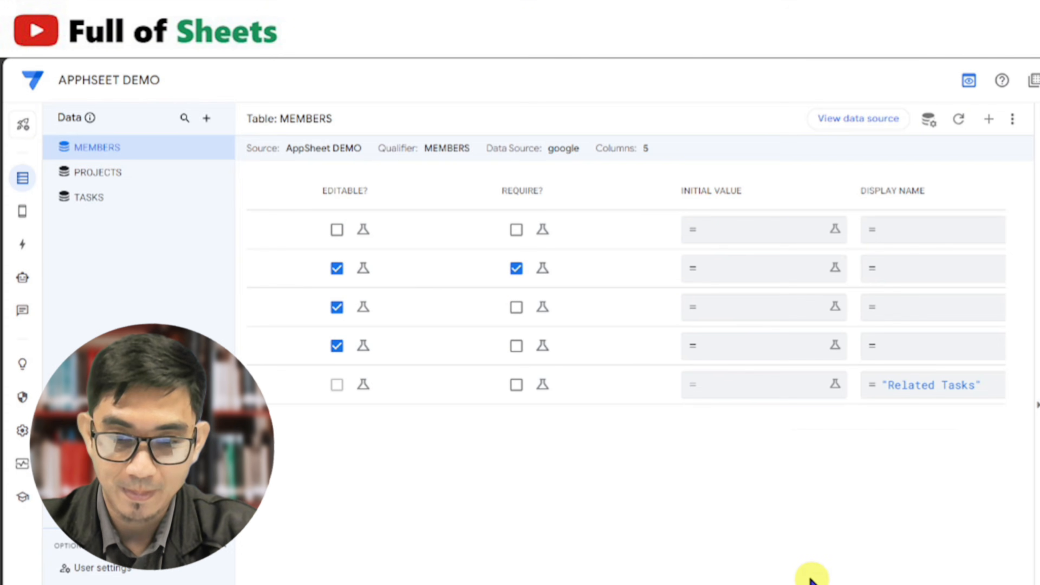
pyautogui.hscroll(-10, 598, 487)
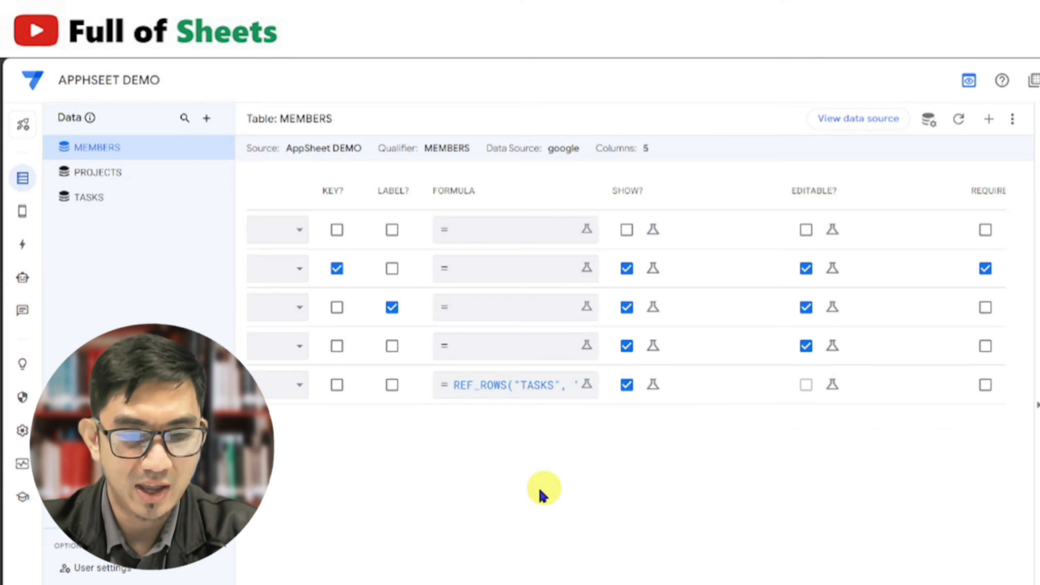
# Examine USER 1's detail view and its related tasks section in the app preview, then return to the projects list
pyautogui.click(364, 390)
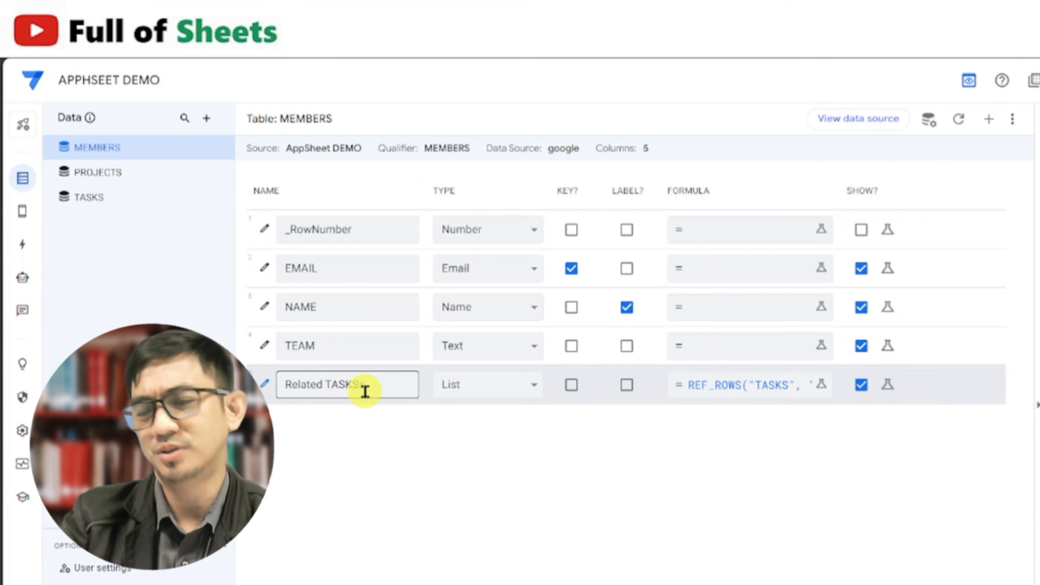
pyautogui.click(1036, 167)
pyautogui.click(754, 119)
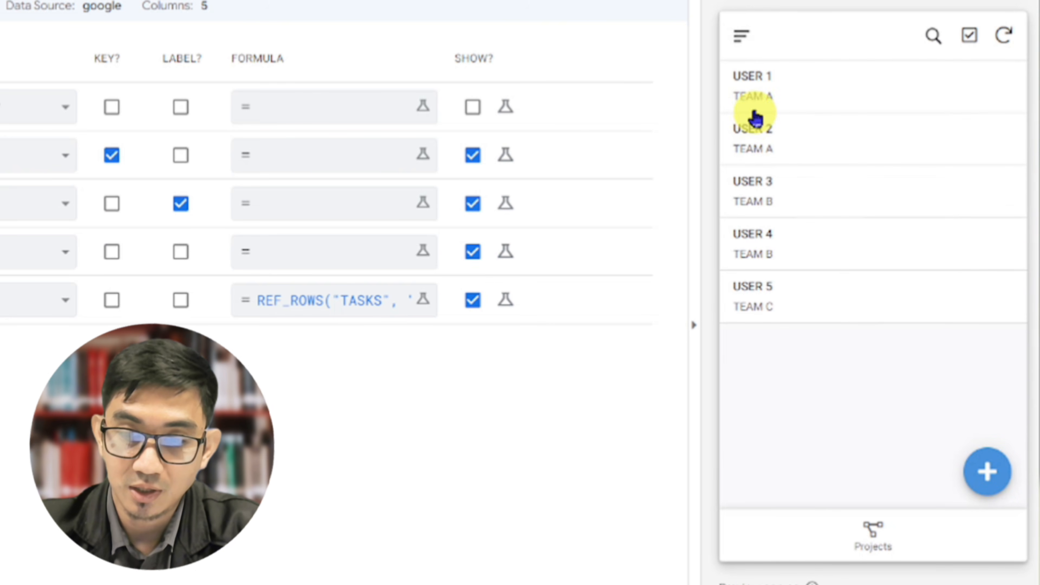
pyautogui.click(754, 101)
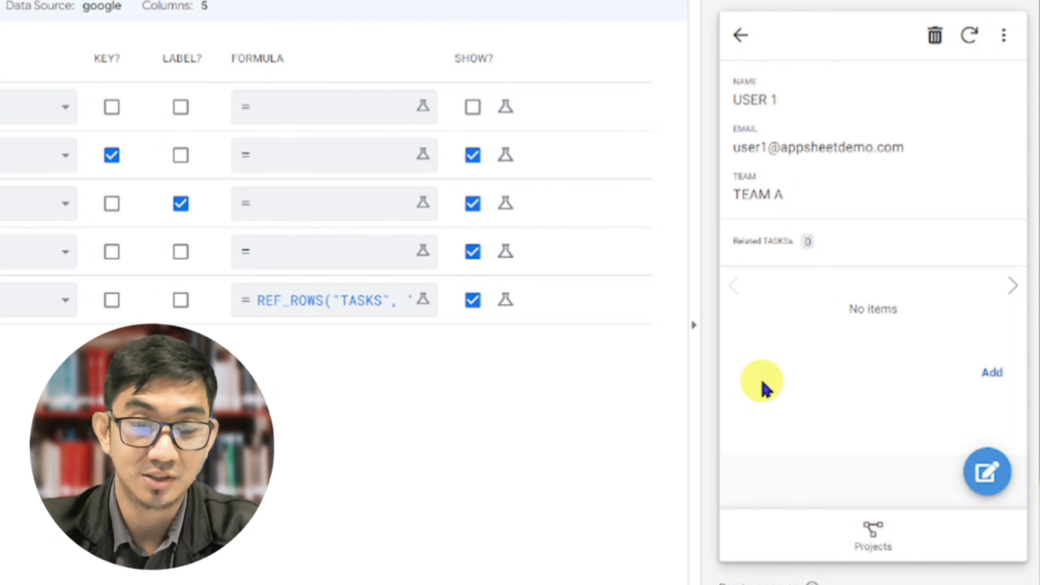
pyautogui.click(872, 529)
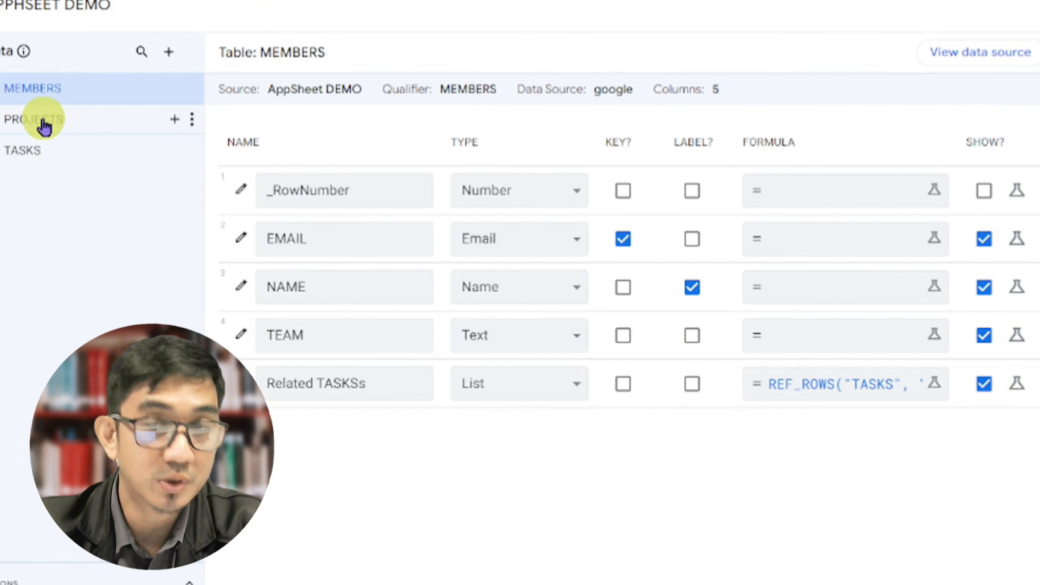
# In the PROJECTS table, set the Related TASKSs column's display name to "Related Tasks" and save the app
pyautogui.click(131, 102)
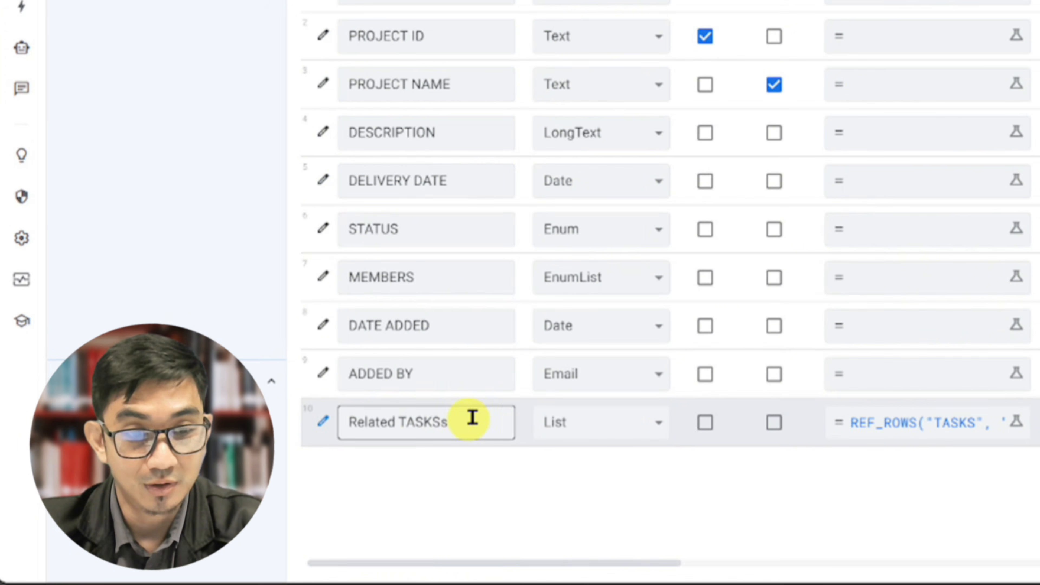
pyautogui.hscroll(15, 685, 481)
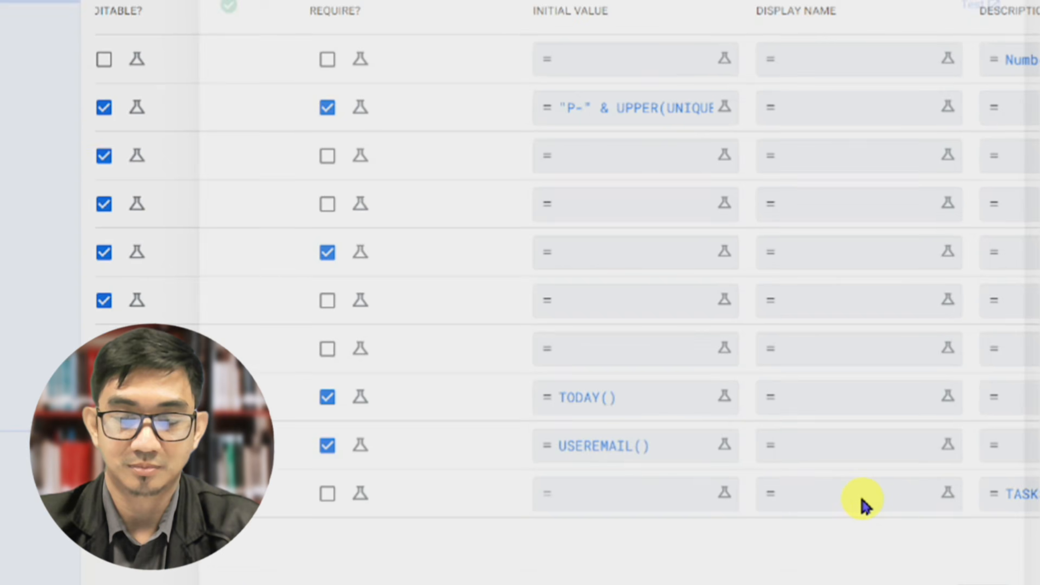
pyautogui.click(855, 438)
pyautogui.write('"')
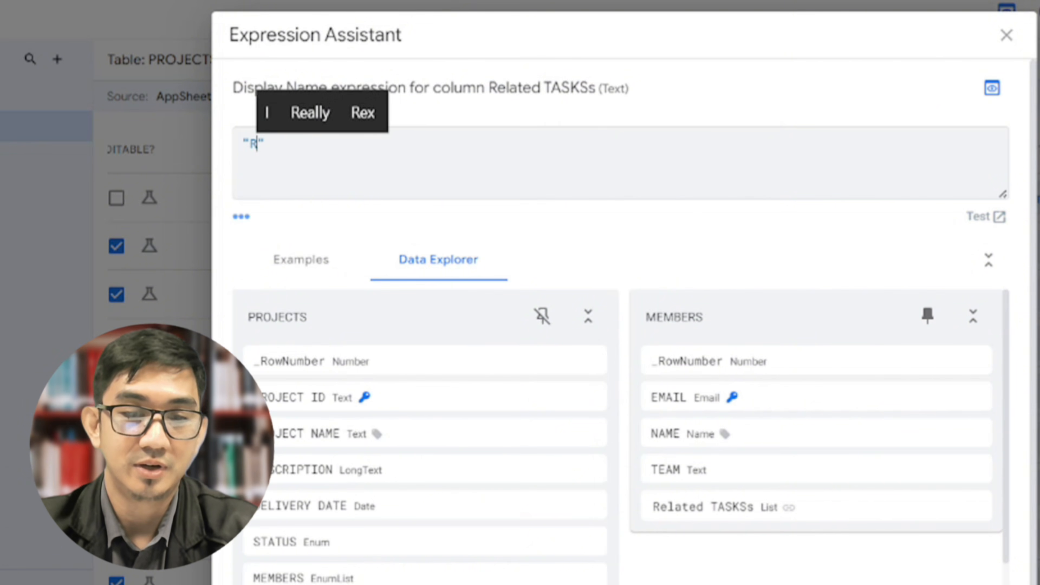
pyautogui.write('Related T')
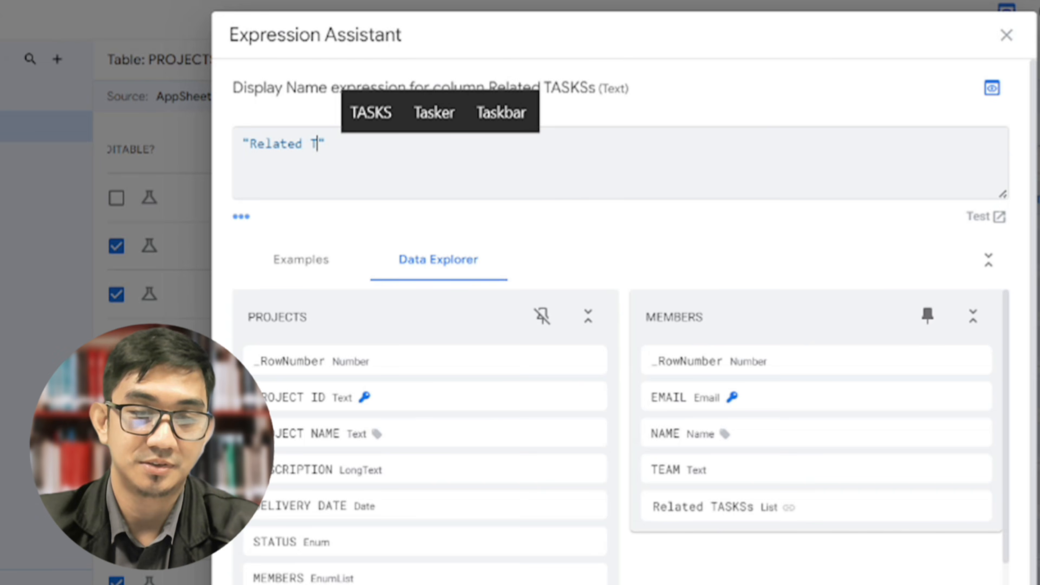
pyautogui.write('asks')
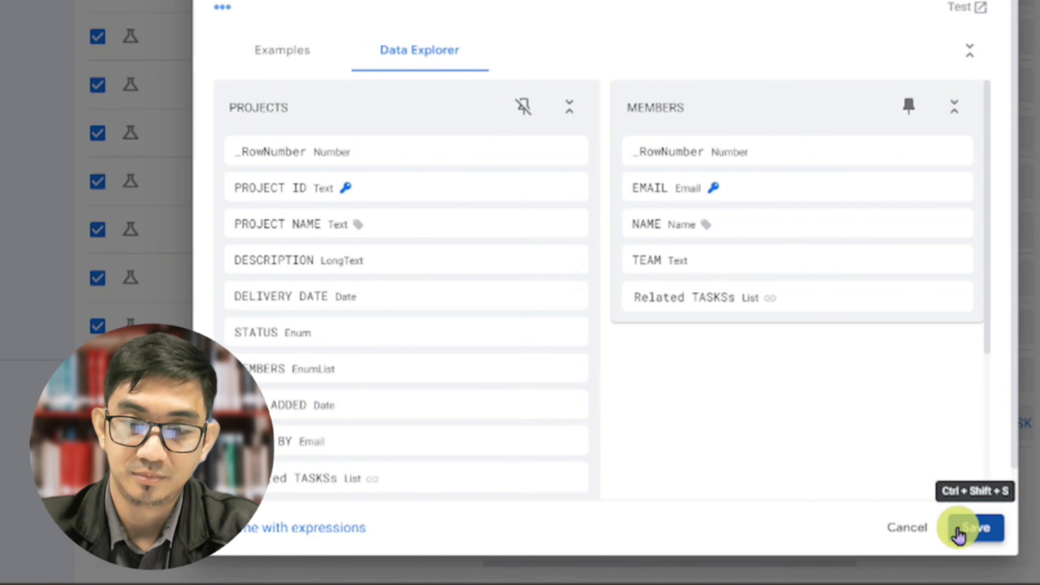
pyautogui.click(958, 531)
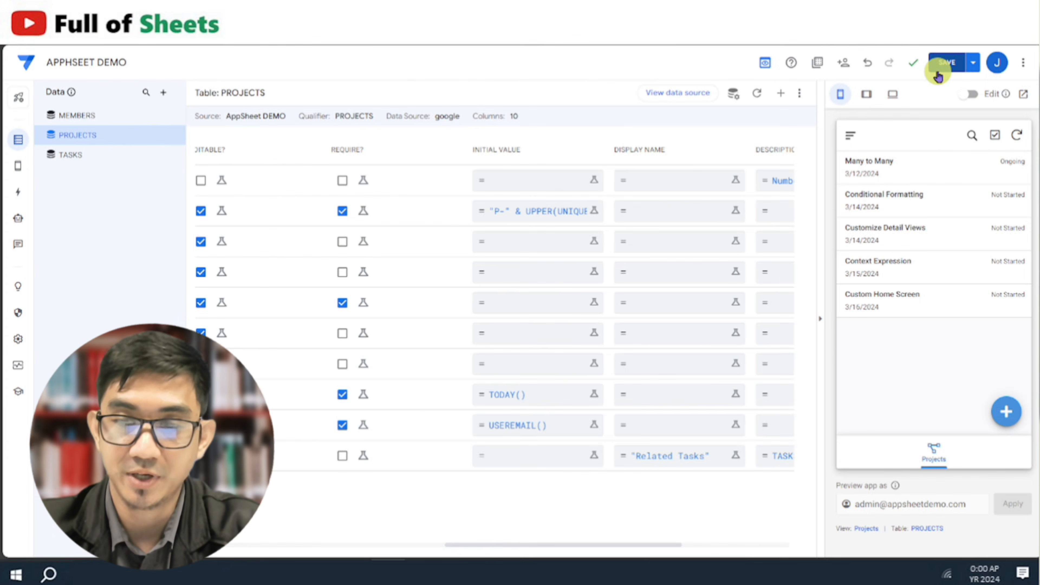
pyautogui.click(937, 70)
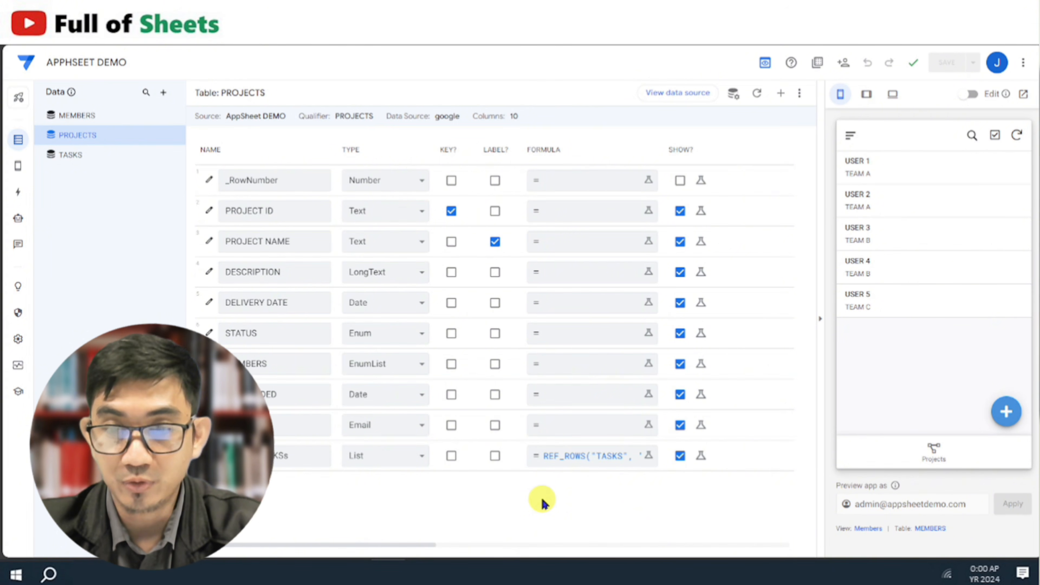
# Open the Many to Many project in the app preview and examine its related tasks section
pyautogui.click(934, 440)
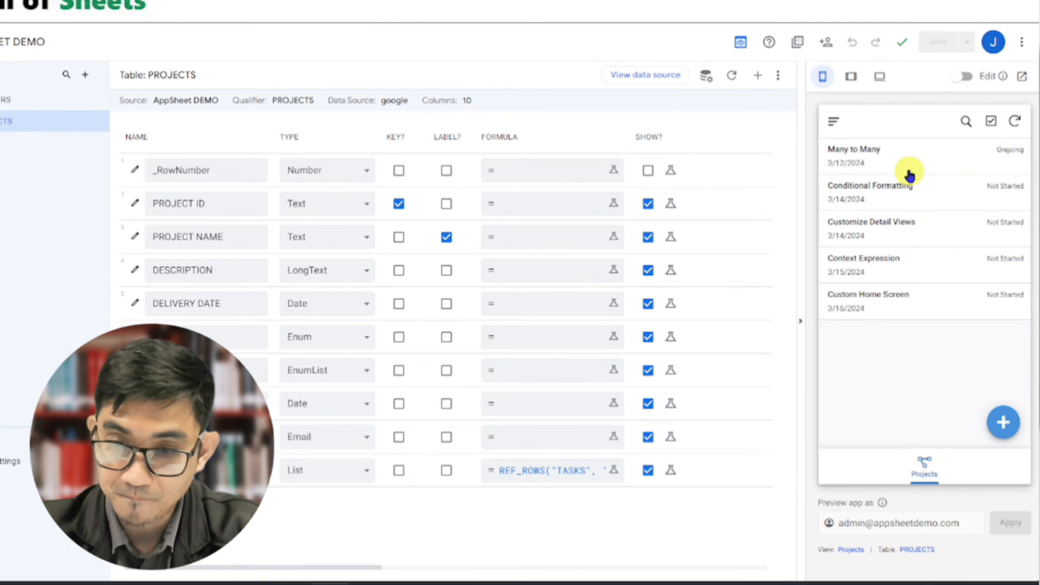
pyautogui.click(891, 156)
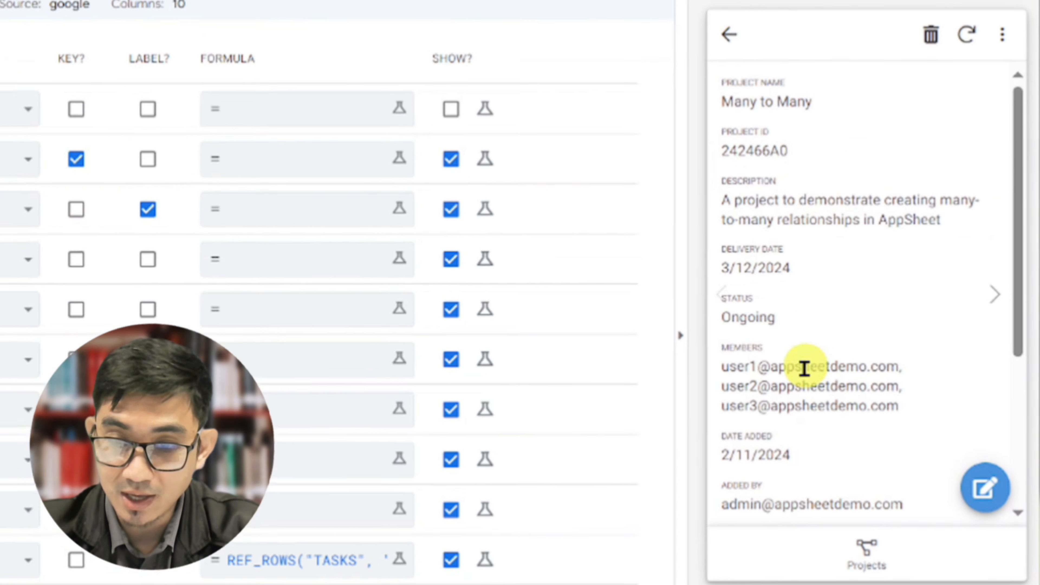
pyautogui.scroll(-5, 798, 371)
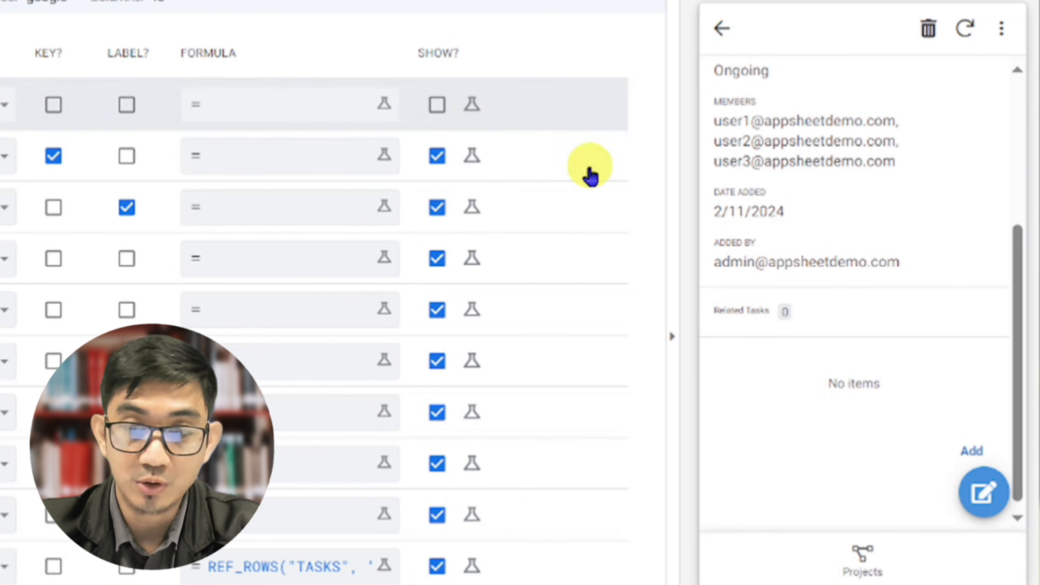
# Go to the members list in the app preview and examine USER 1's related tasks section
pyautogui.click(729, 36)
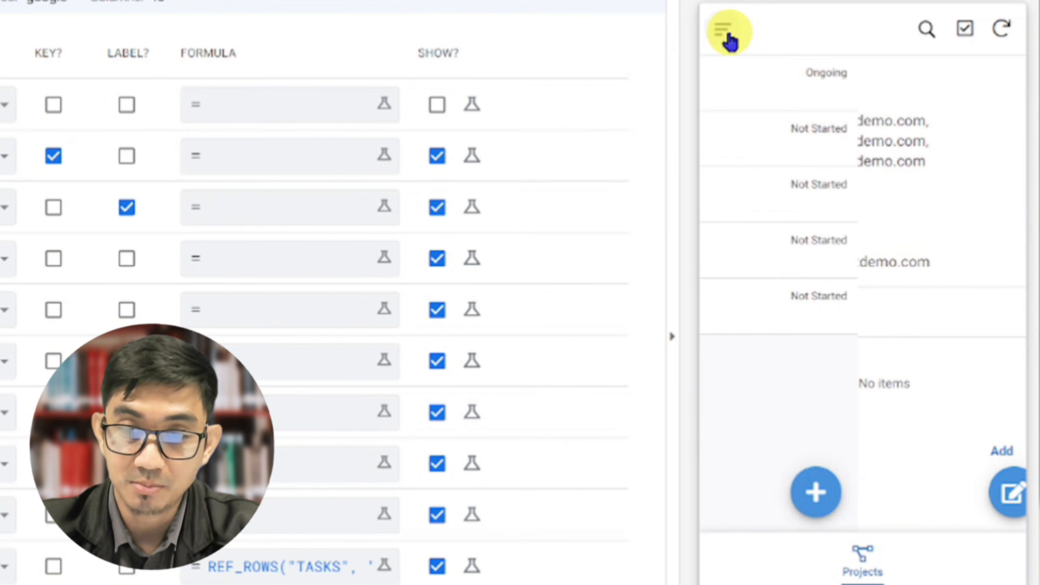
pyautogui.click(729, 38)
pyautogui.click(742, 116)
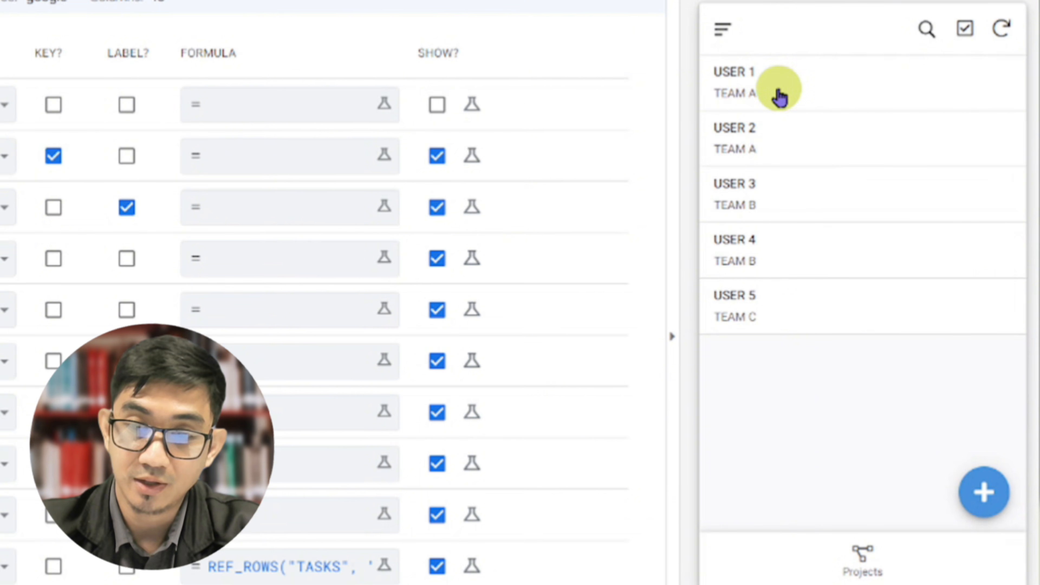
pyautogui.click(775, 84)
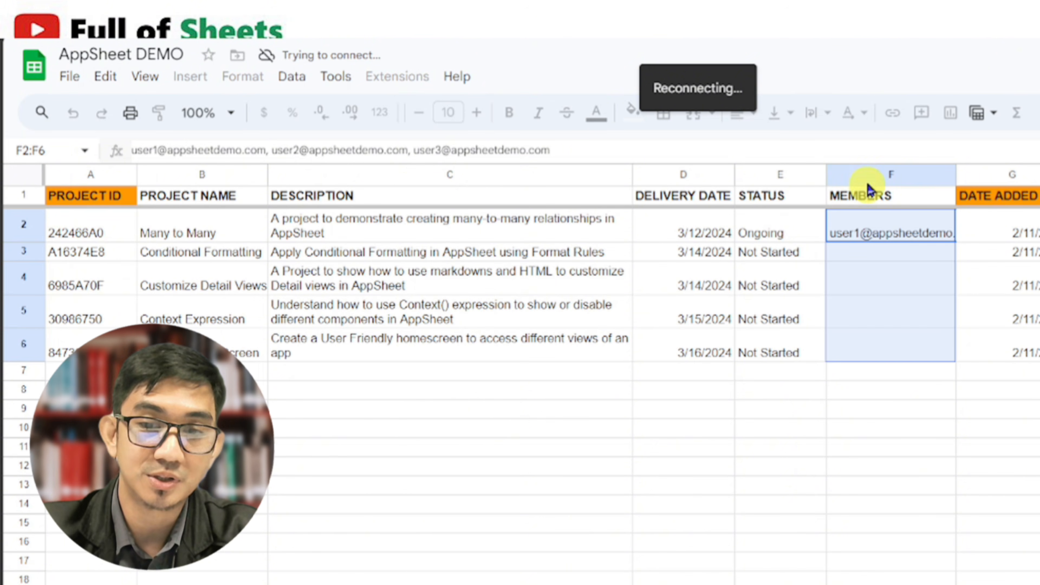
# Delete the MEMBERS column from the projects sheet in Google Sheets, then regenerate the PROJECTS table's schema in AppSheet
pyautogui.click(868, 176)
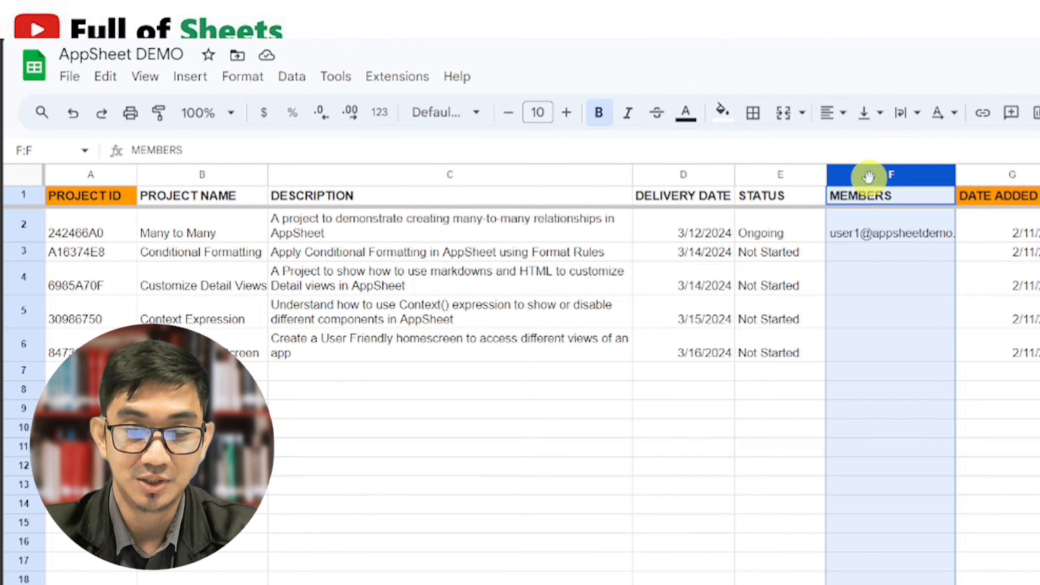
pyautogui.hotkey('ctrl', 'alt', '-')
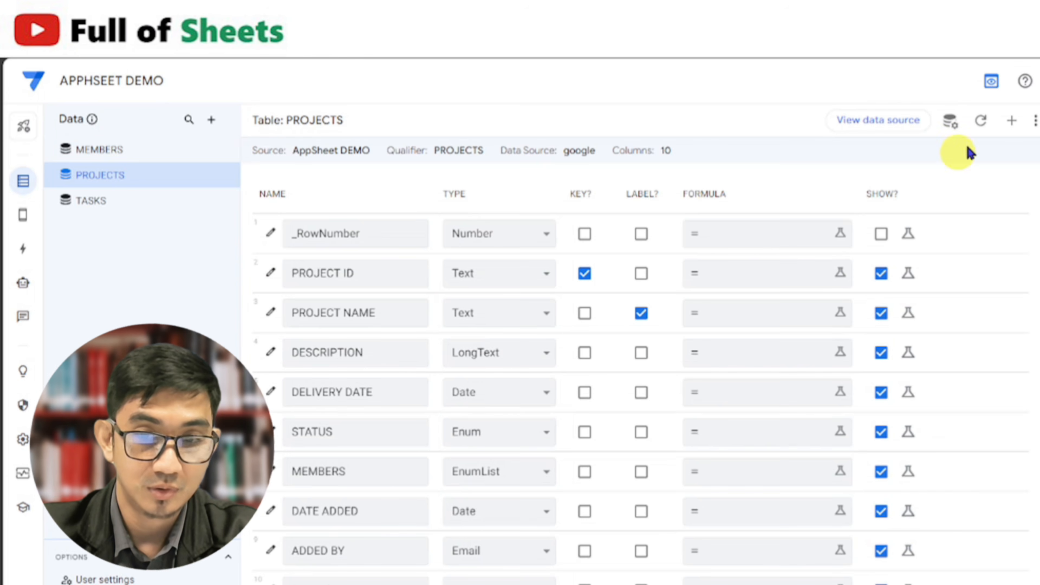
pyautogui.click(978, 123)
pyautogui.click(846, 197)
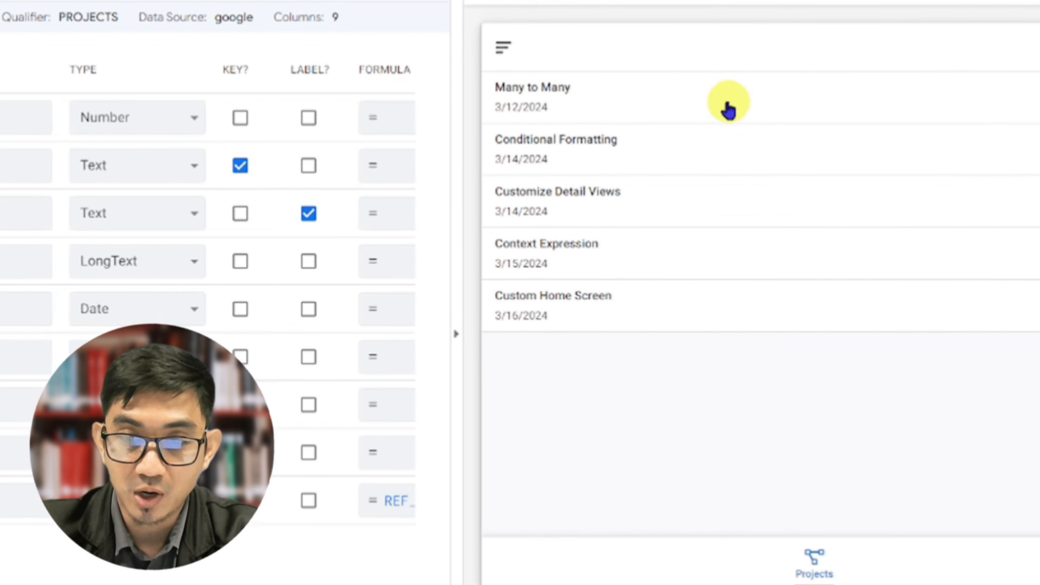
# Add a related task to the Many to Many project in the app preview, named "Planning" with deadline 03/11/2024
pyautogui.click(729, 110)
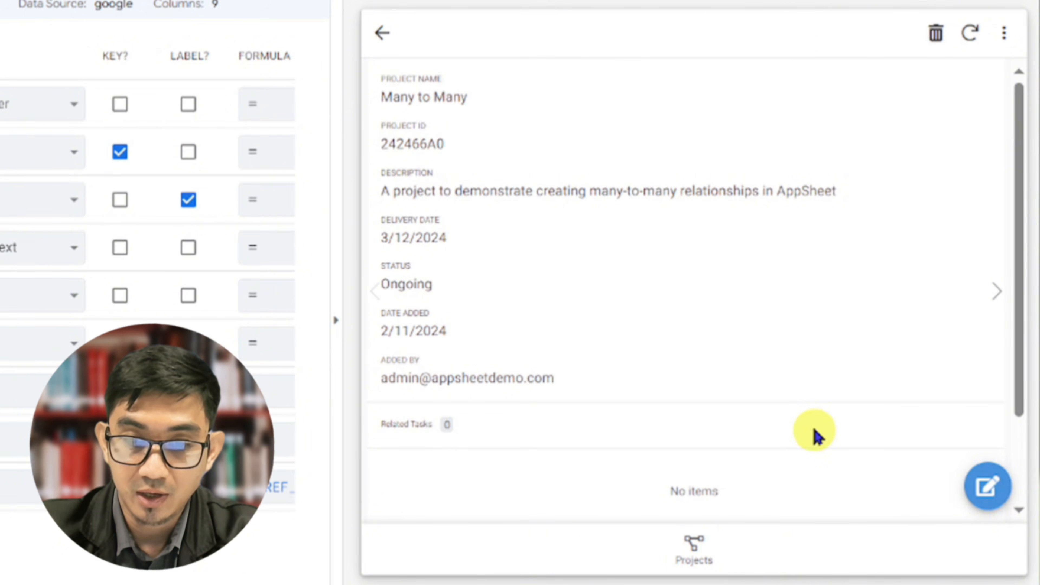
pyautogui.scroll(-3, 815, 434)
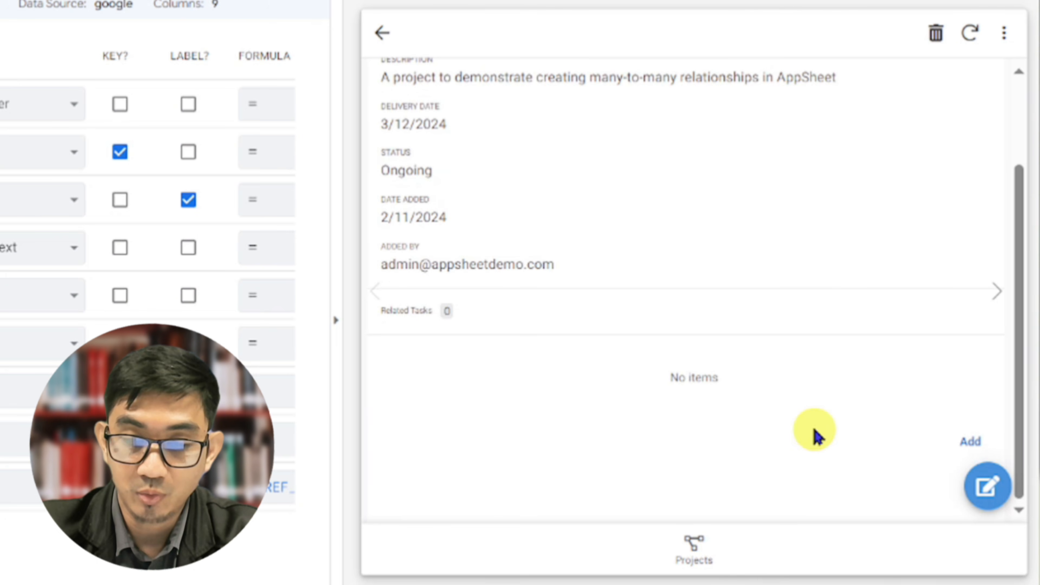
pyautogui.click(967, 447)
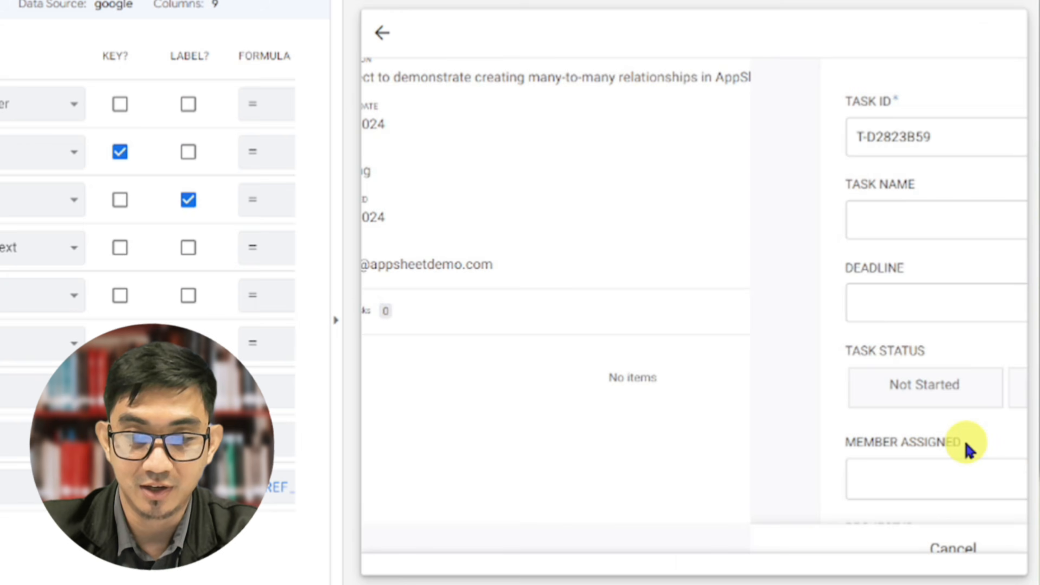
pyautogui.click(598, 216)
pyautogui.write('Planning')
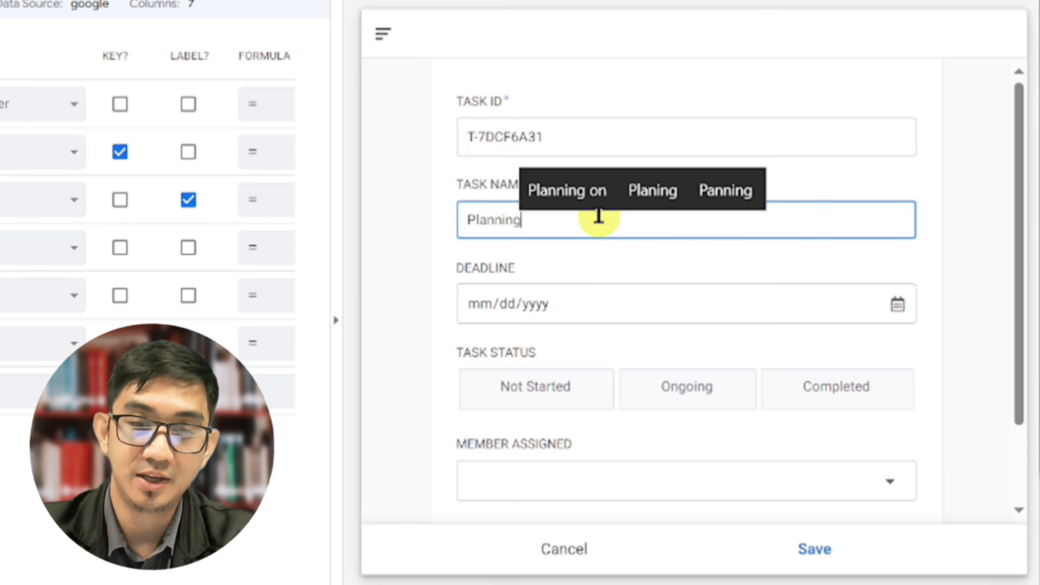
pyautogui.click(896, 305)
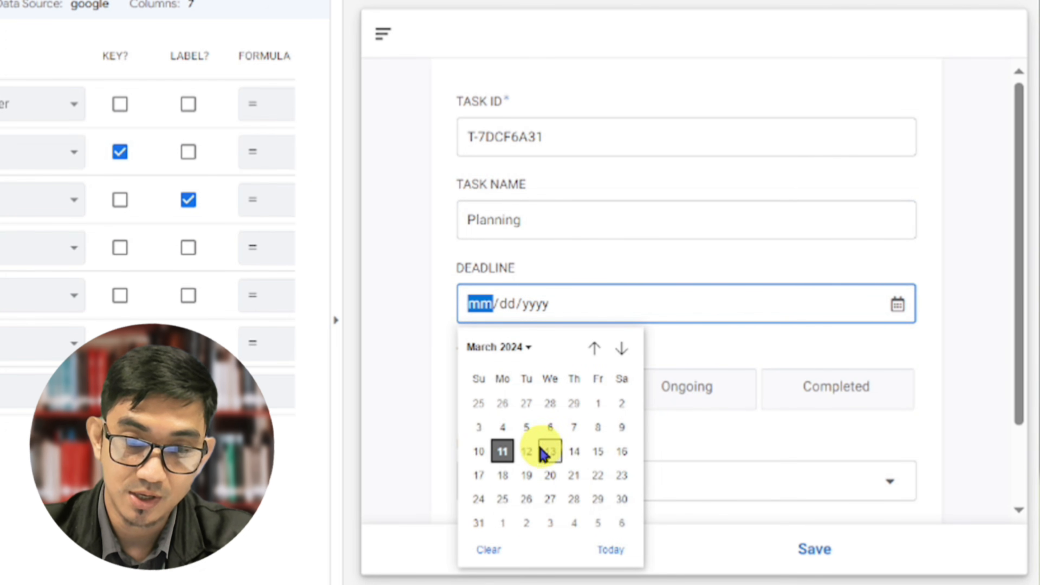
pyautogui.click(503, 452)
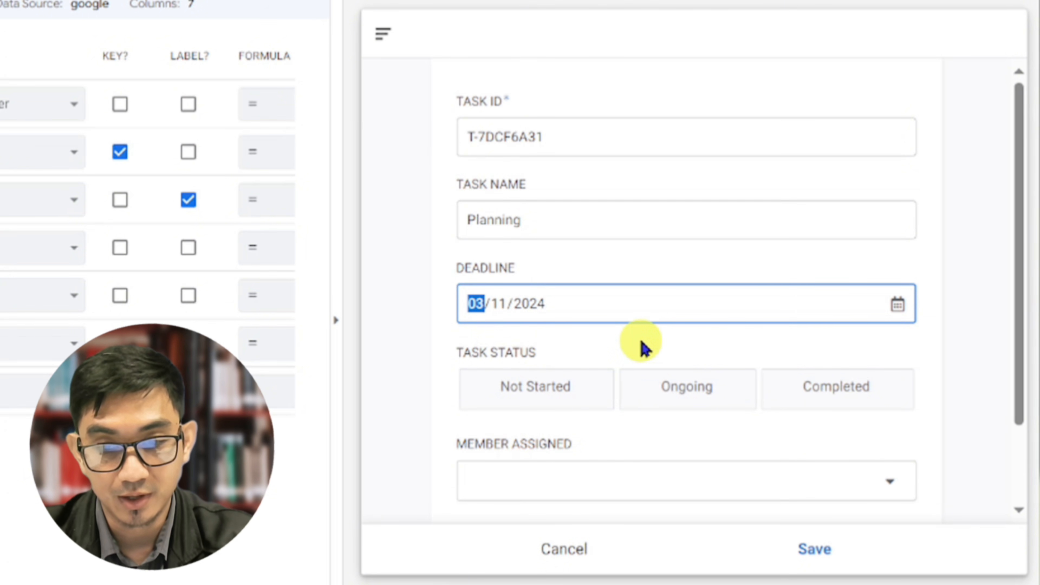
# Set the task's status to Not Started, assign it to USER 1, and choose Many to Many as its project
pyautogui.scroll(-2, 644, 348)
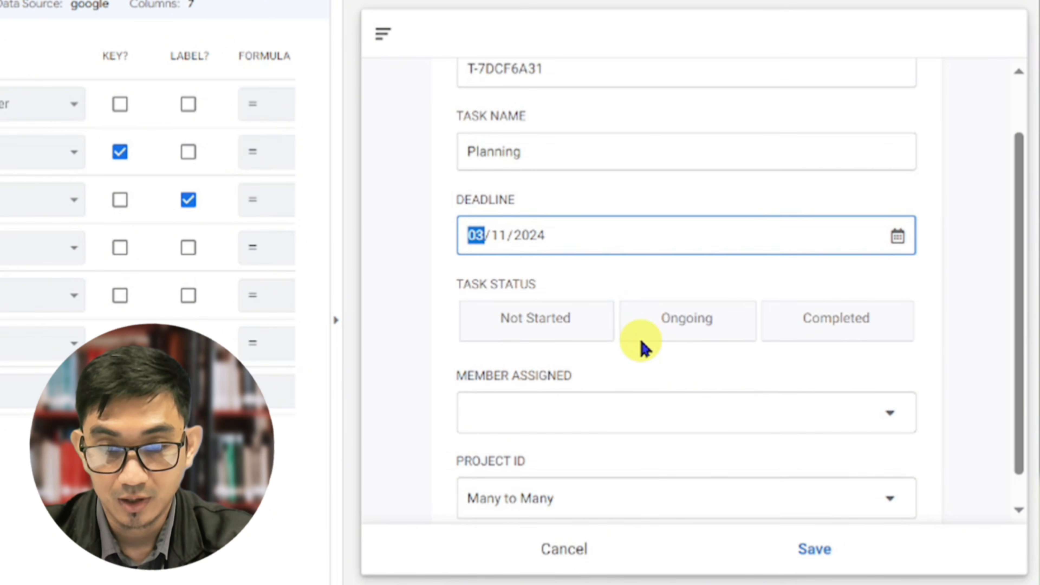
pyautogui.click(559, 318)
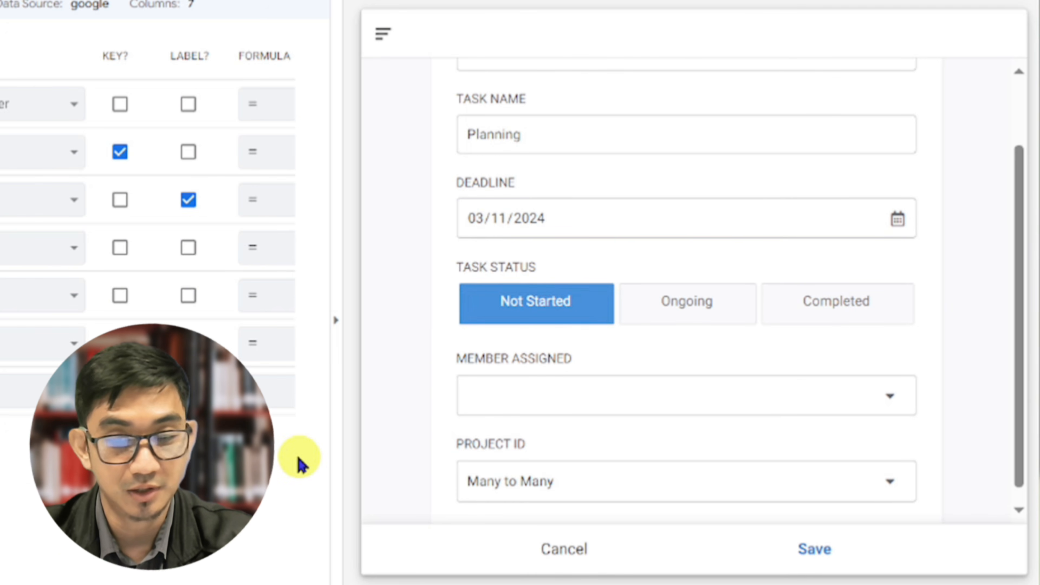
pyautogui.click(540, 395)
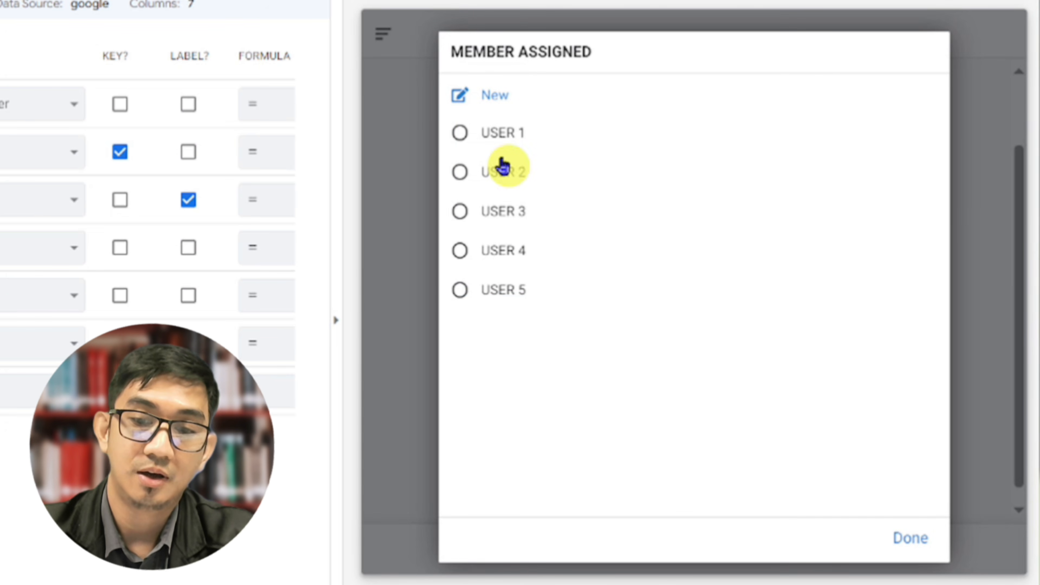
pyautogui.click(483, 142)
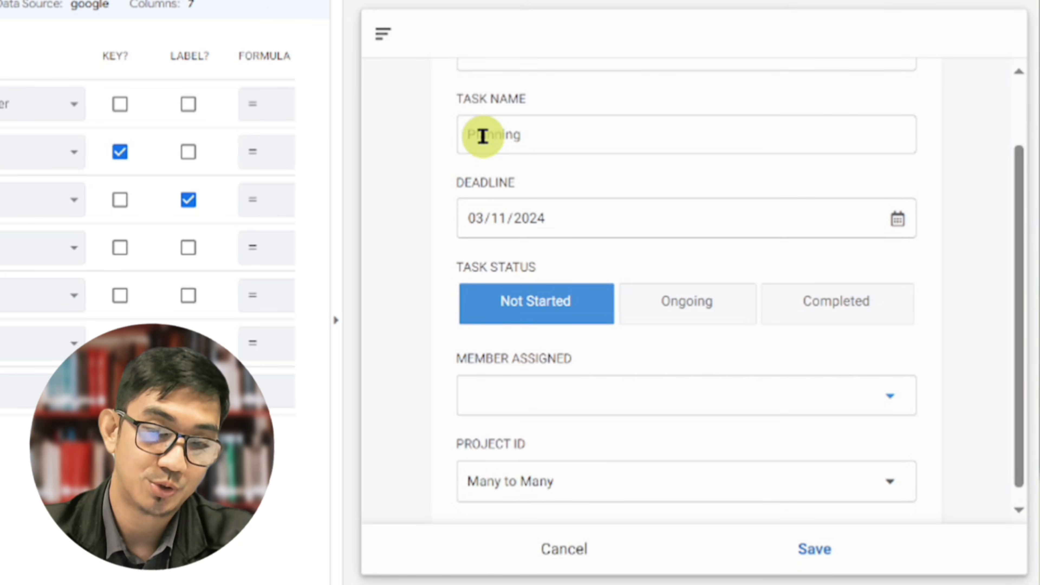
pyautogui.scroll(-1, 483, 350)
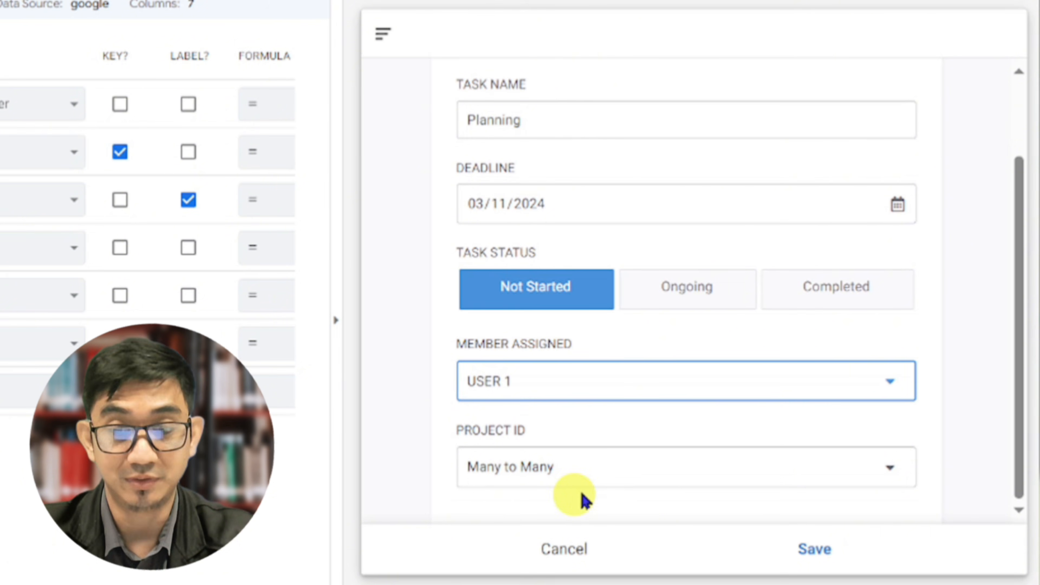
pyautogui.click(597, 483)
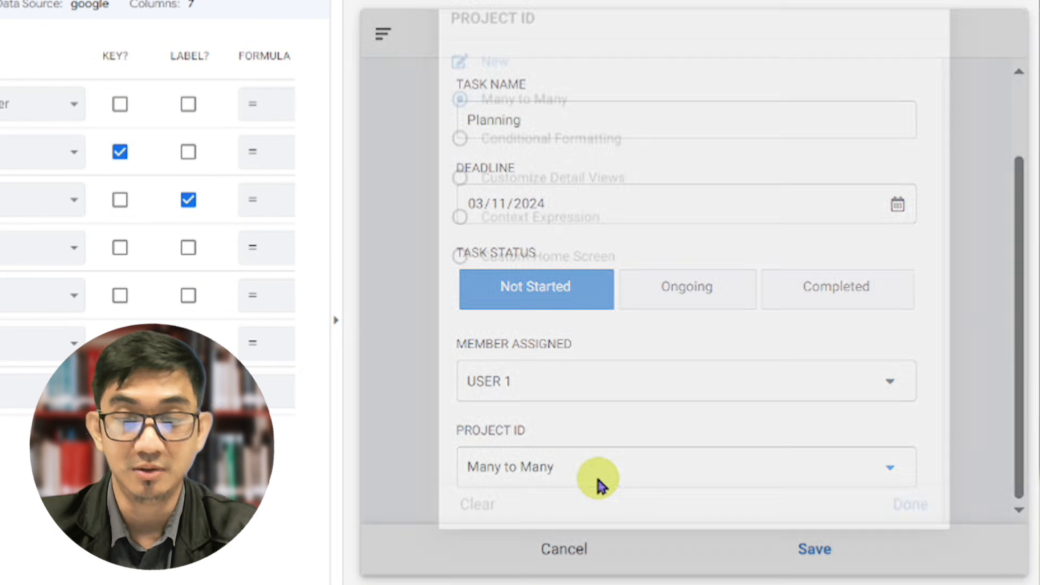
pyautogui.click(532, 147)
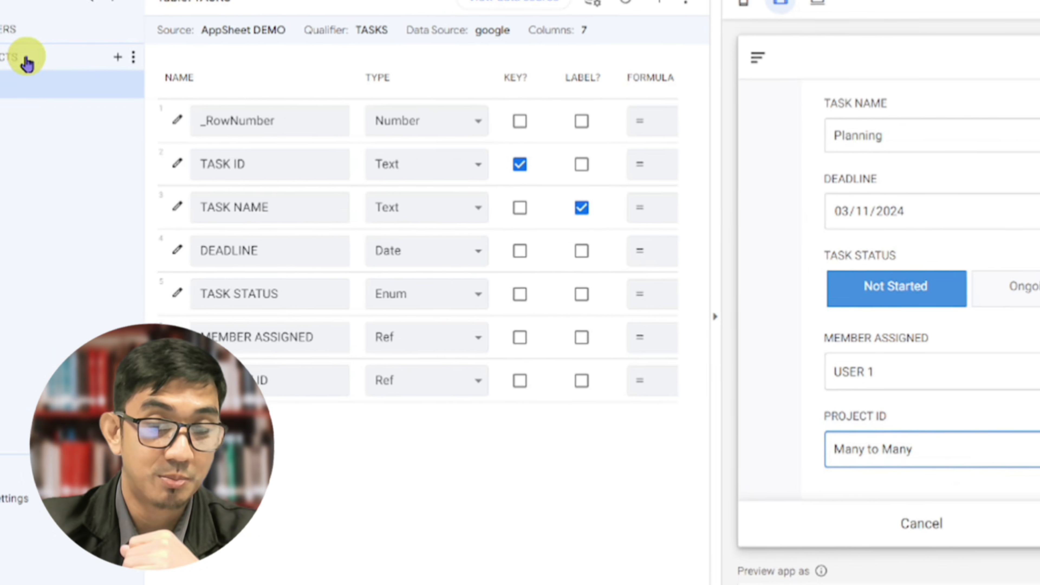
# Hide the PROJECT ID column of the TASKS table from the app and return to the tablet-size preview
pyautogui.click(25, 62)
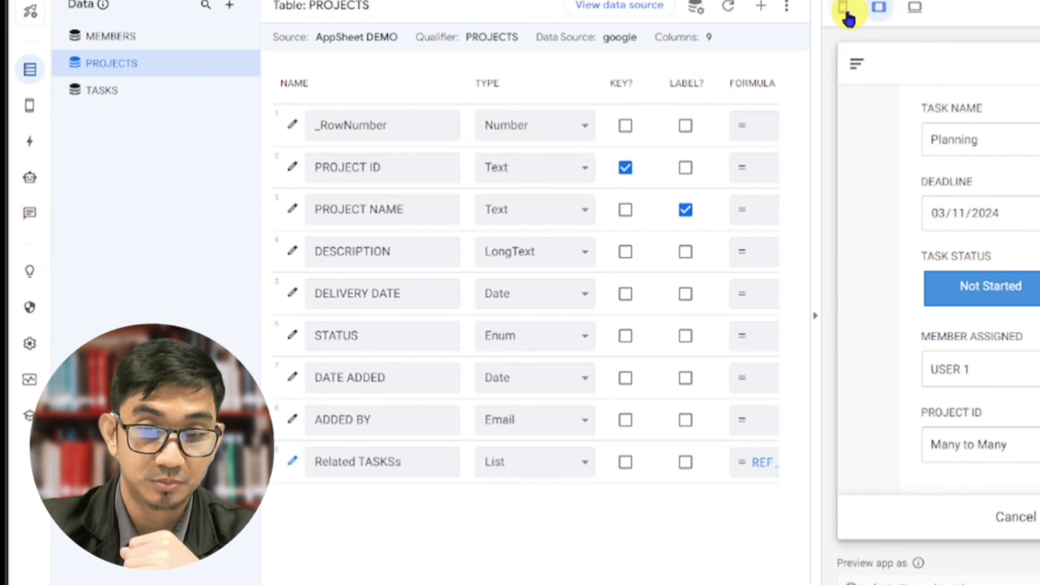
pyautogui.click(847, 14)
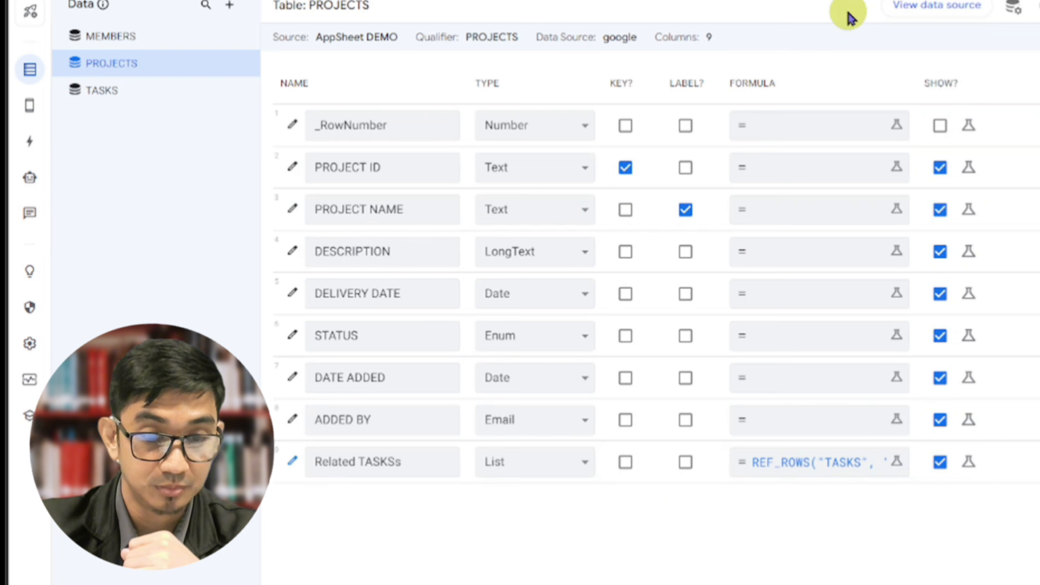
pyautogui.click(106, 98)
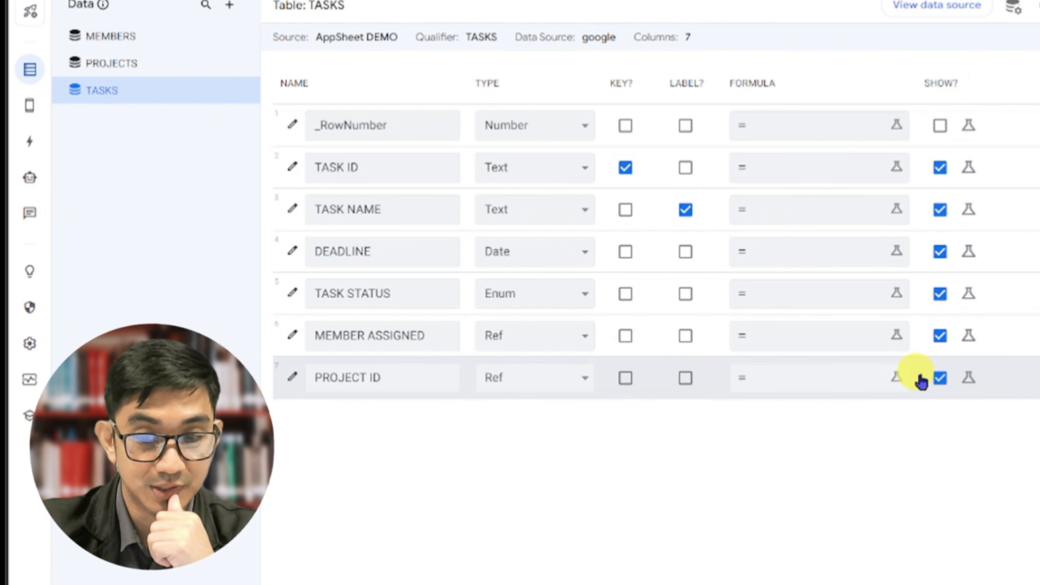
pyautogui.click(940, 377)
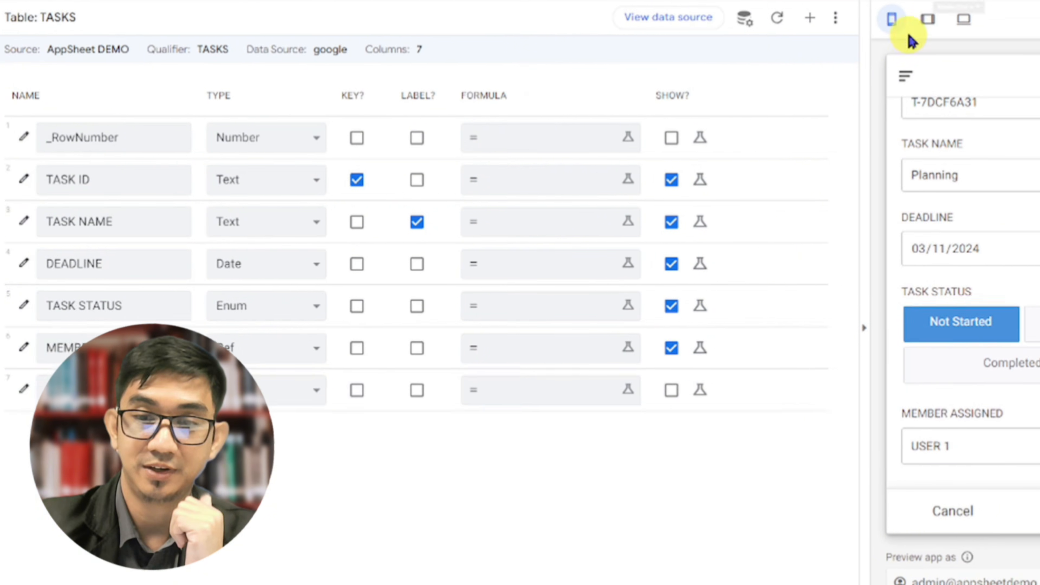
pyautogui.click(833, 24)
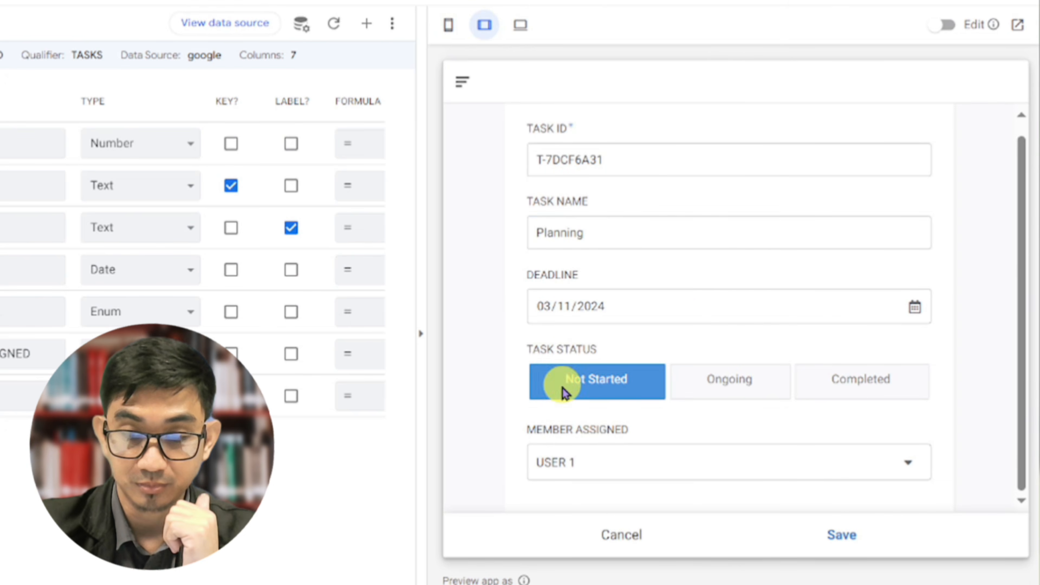
# Save the Planning task, then reopen the Many to Many project and review its related tasks
pyautogui.click(832, 541)
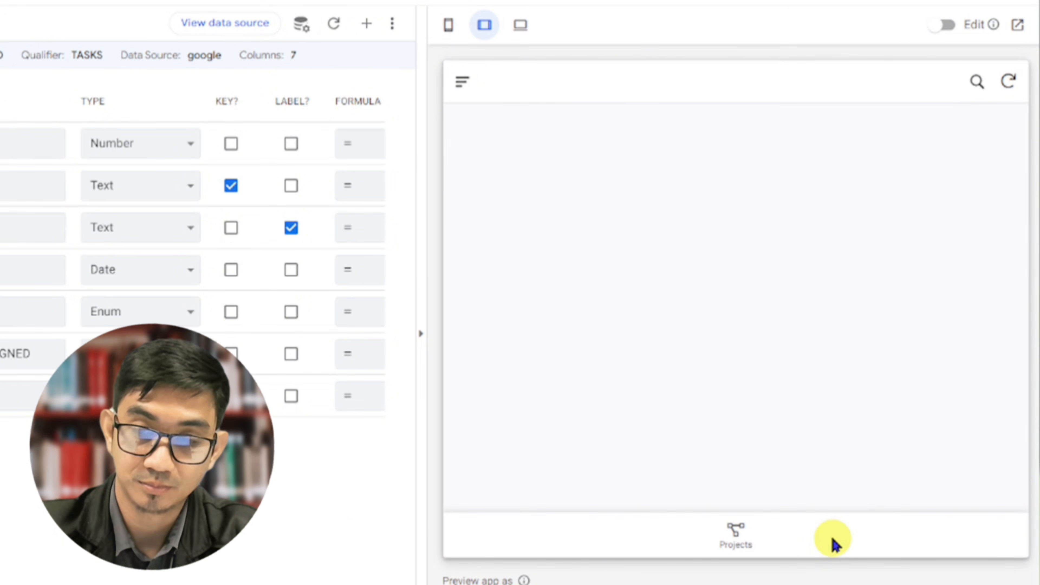
pyautogui.click(743, 541)
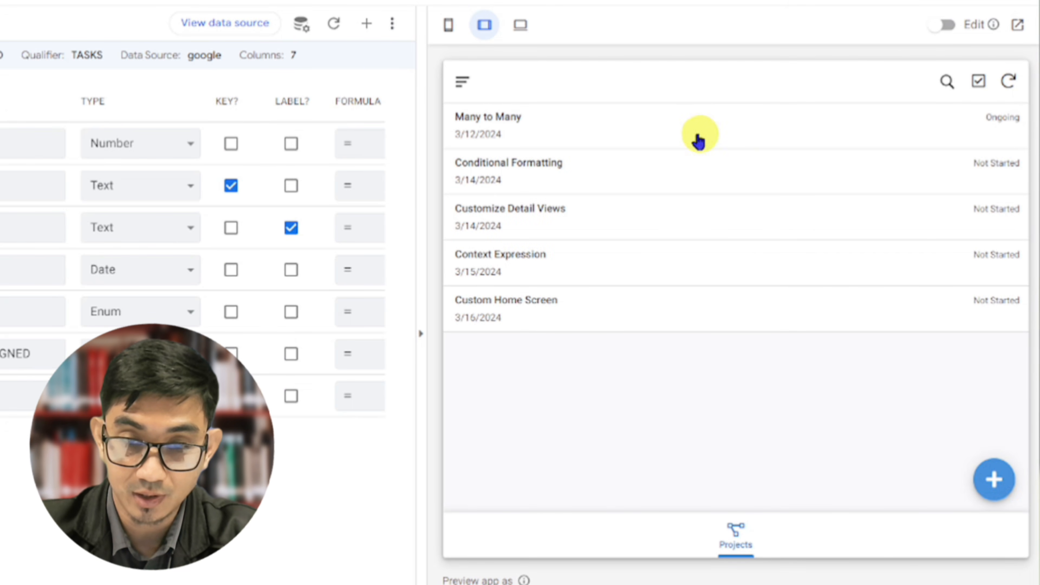
pyautogui.click(691, 134)
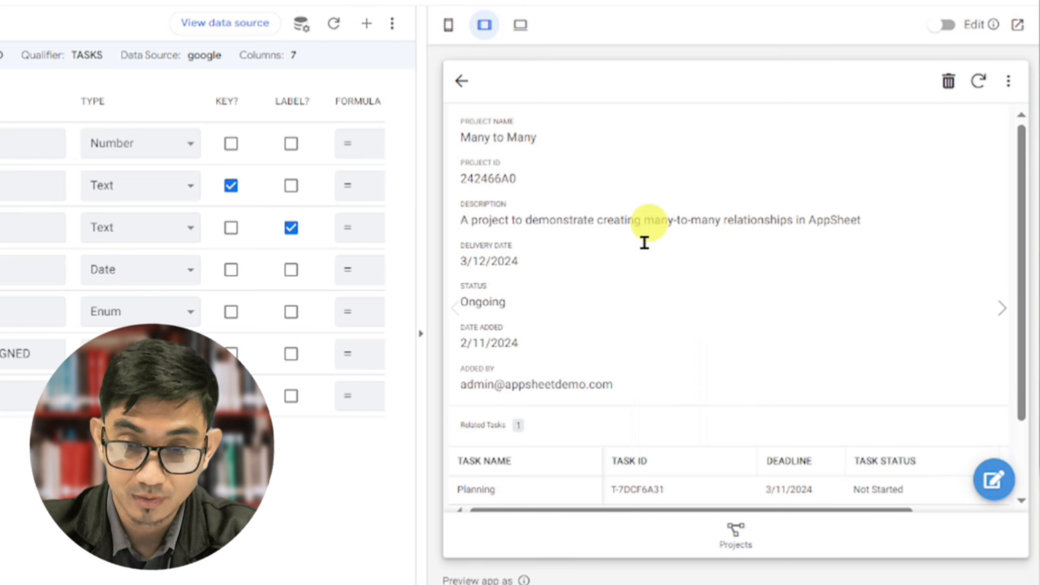
pyautogui.scroll(-3, 633, 322)
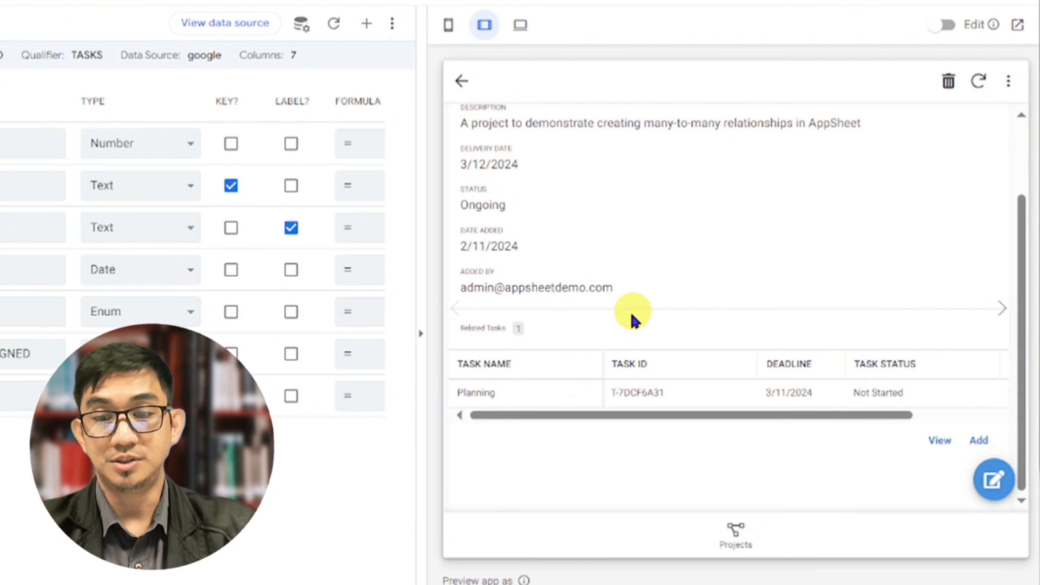
pyautogui.moveTo(630, 414); pyautogui.dragTo(630, 392)
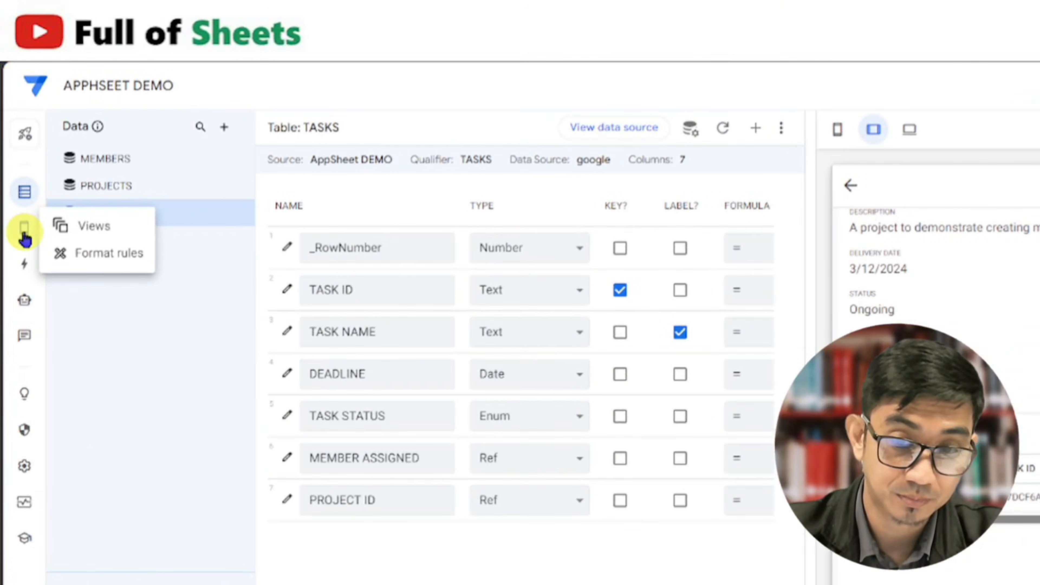
# Open the system-generated TASKS_Inline view's settings and set its group aggregate to COUNT
pyautogui.click(25, 236)
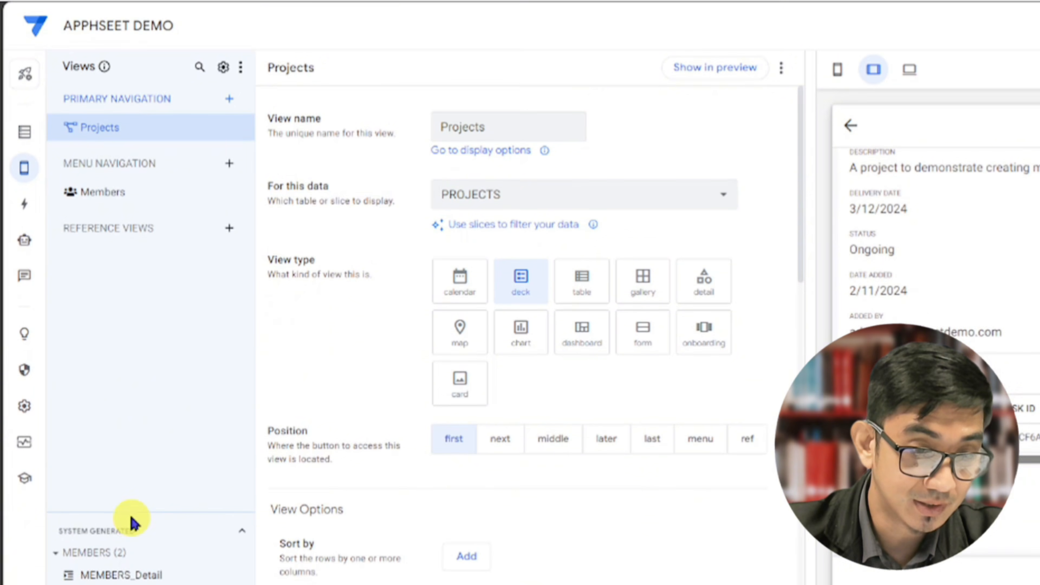
pyautogui.moveTo(132, 515); pyautogui.dragTo(153, 246)
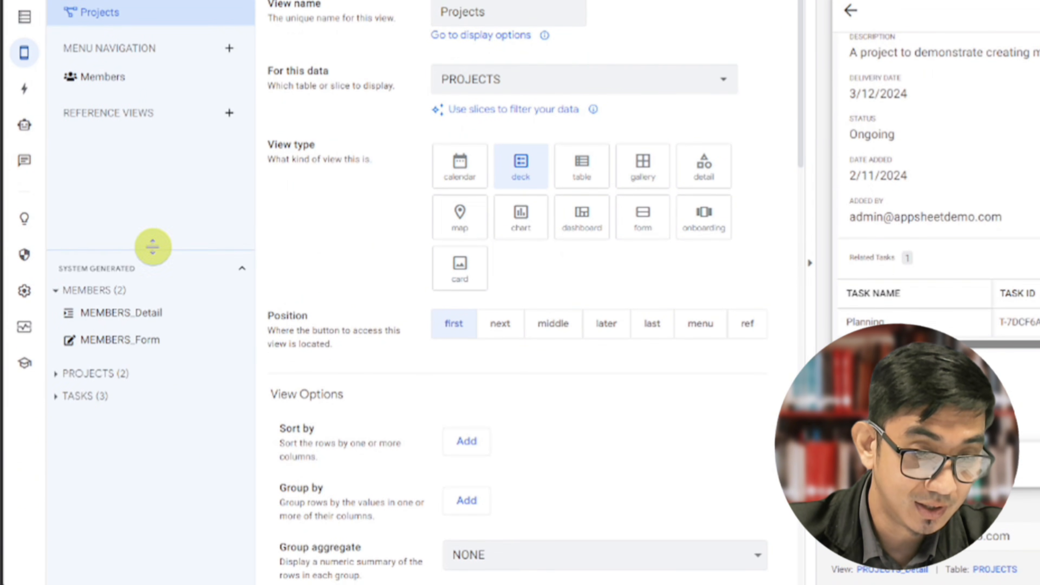
pyautogui.click(57, 396)
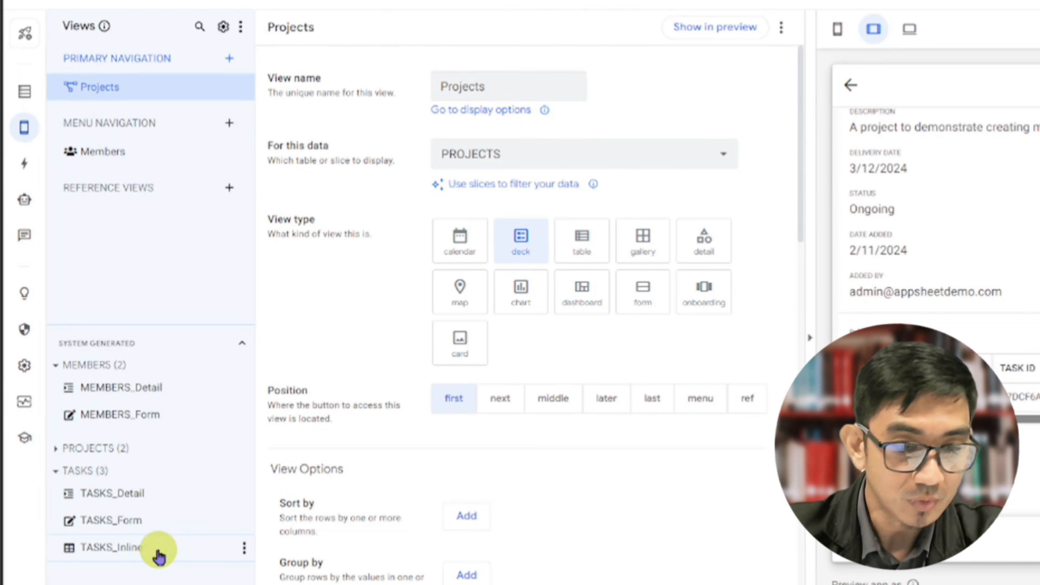
pyautogui.click(158, 553)
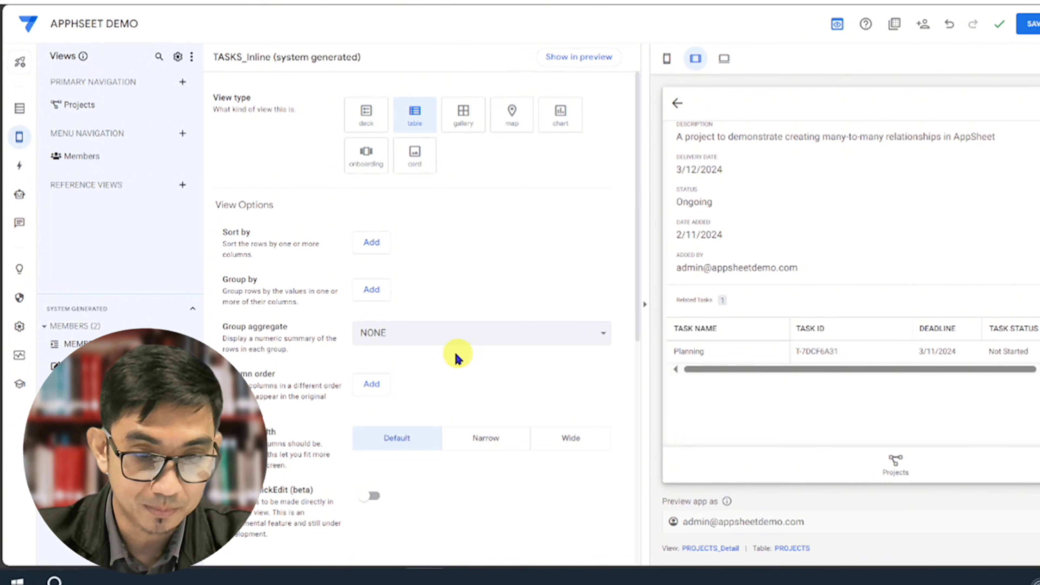
pyautogui.scroll(-1, 423, 388)
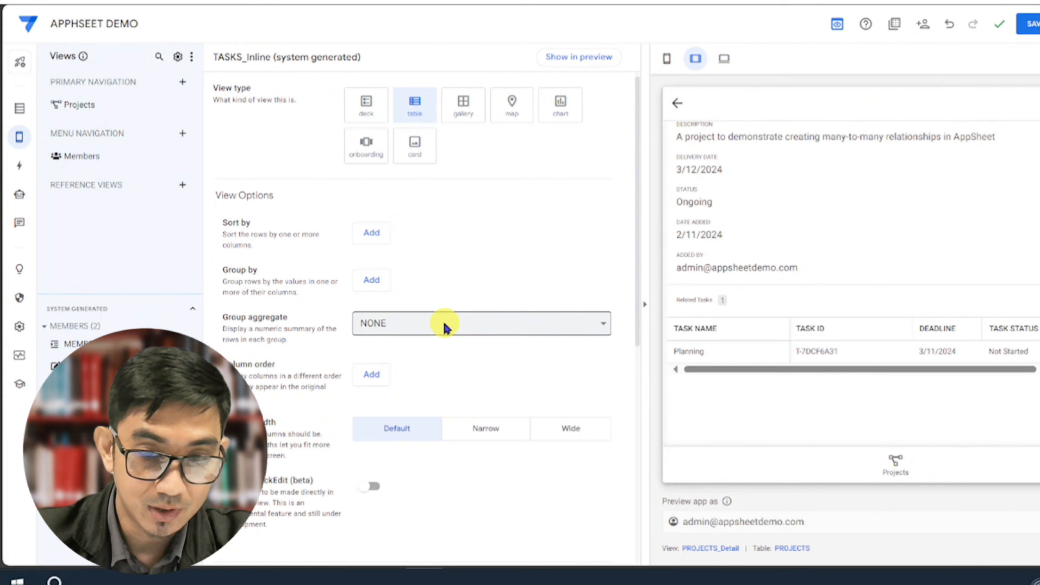
pyautogui.click(444, 327)
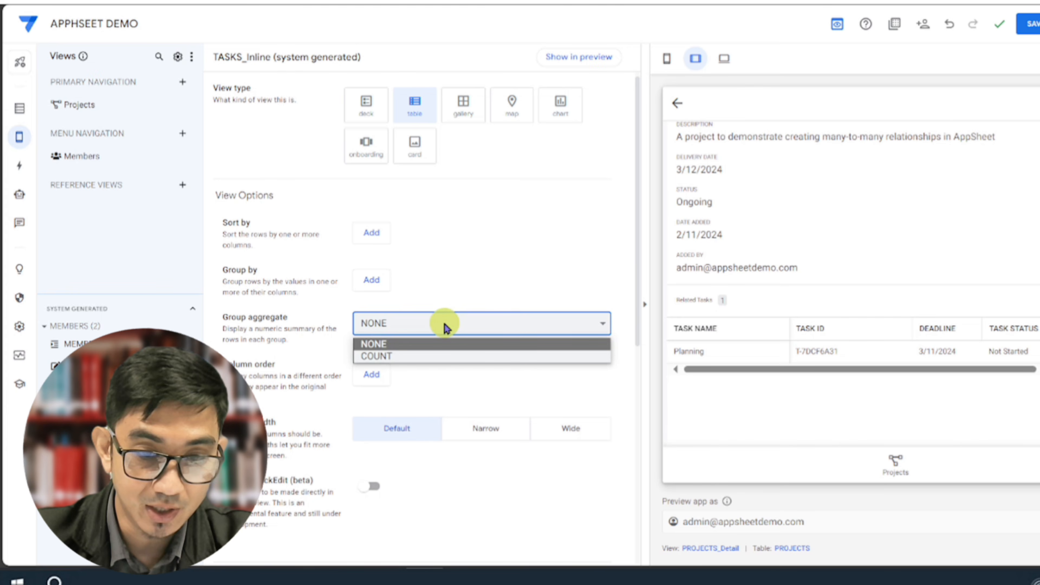
pyautogui.click(399, 355)
# Reopen the Many to Many project in the app preview and examine how its related tasks table is displayed
pyautogui.click(692, 351)
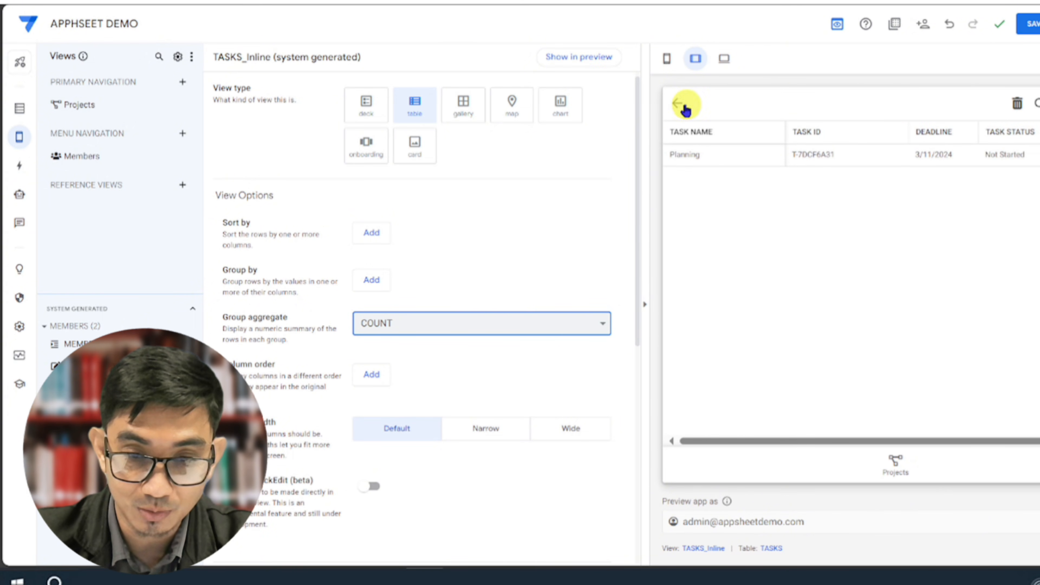
pyautogui.click(679, 110)
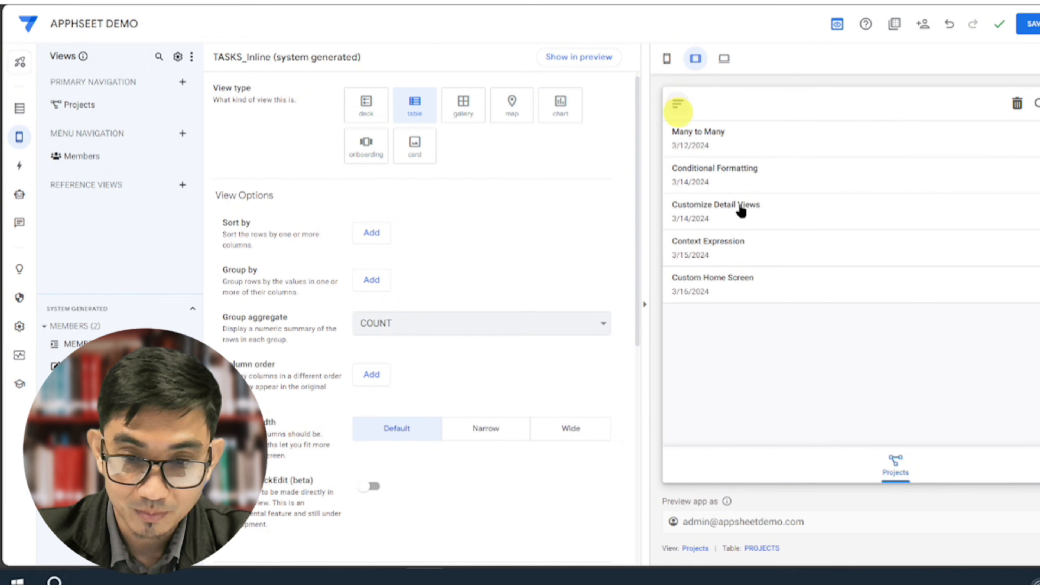
pyautogui.click(743, 148)
pyautogui.scroll(-3, 757, 344)
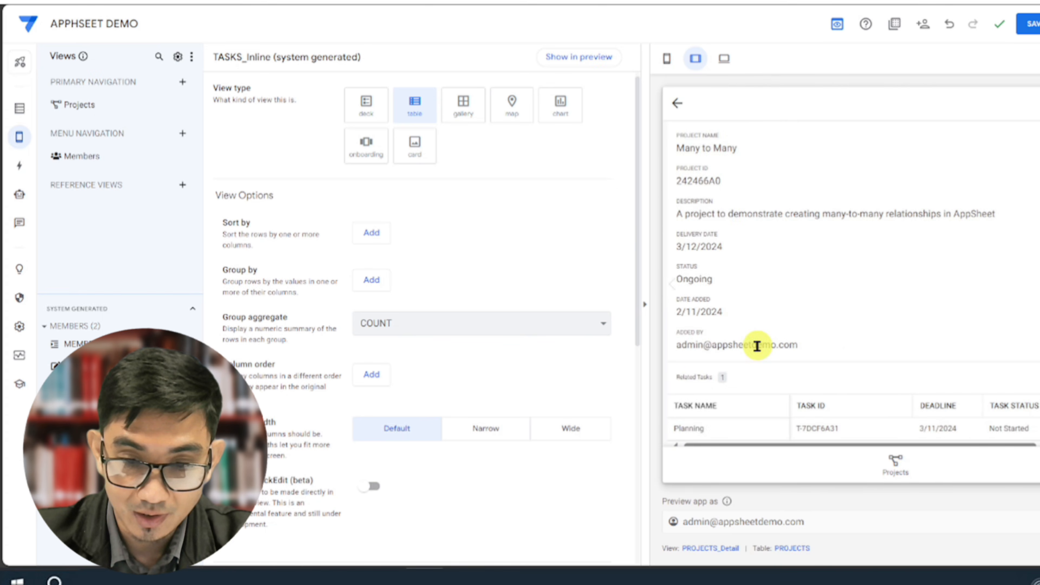
pyautogui.click(727, 303)
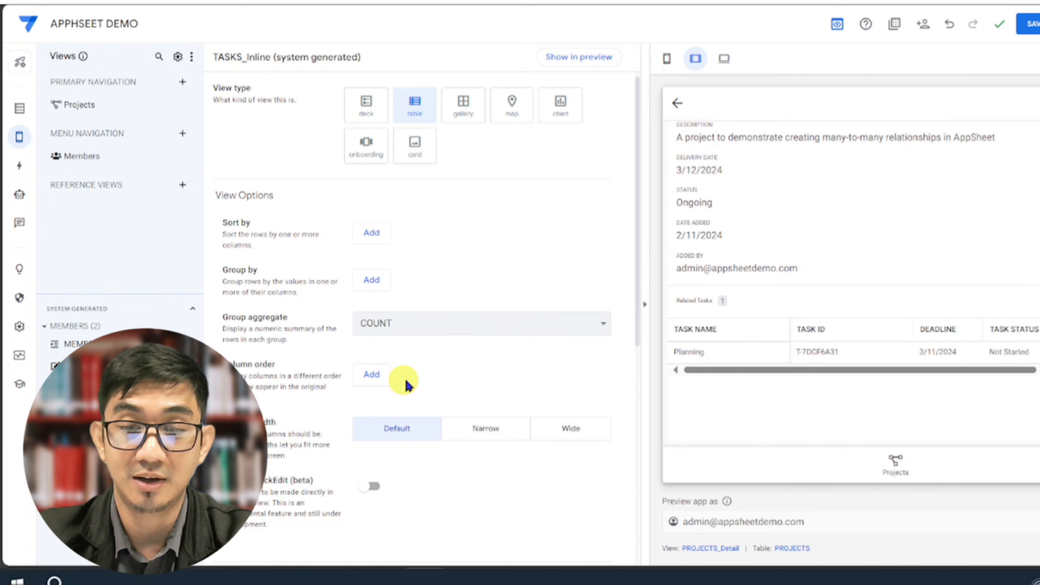
# Start the TASKS_Inline view's column order with TASK NAME followed by MEMBER ASSIGNED
pyautogui.moveTo(711, 369)
pyautogui.mouseDown()
pyautogui.moveTo(863, 365)
pyautogui.moveTo(711, 375)
pyautogui.mouseUp()
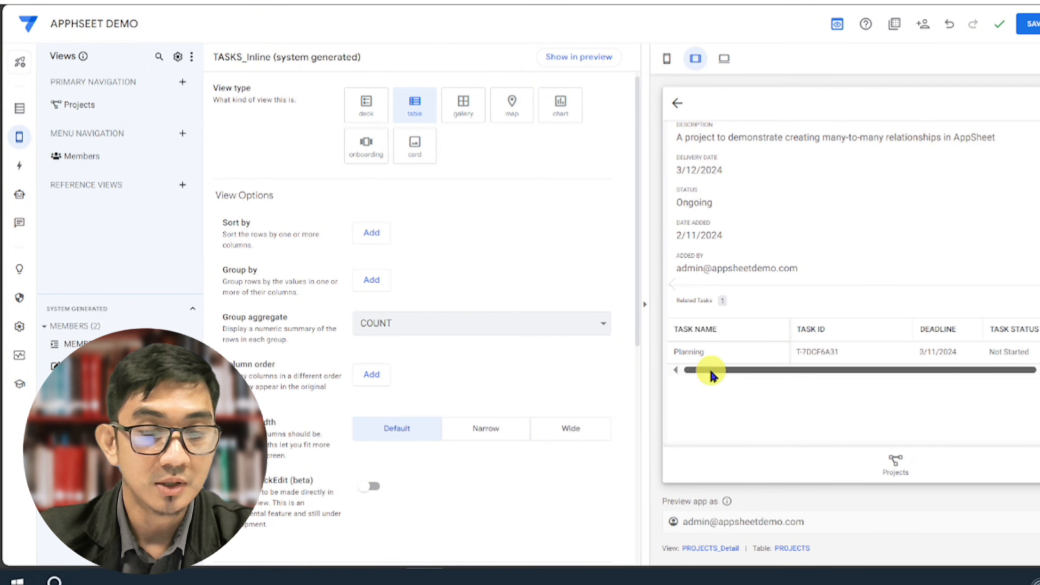
pyautogui.click(372, 374)
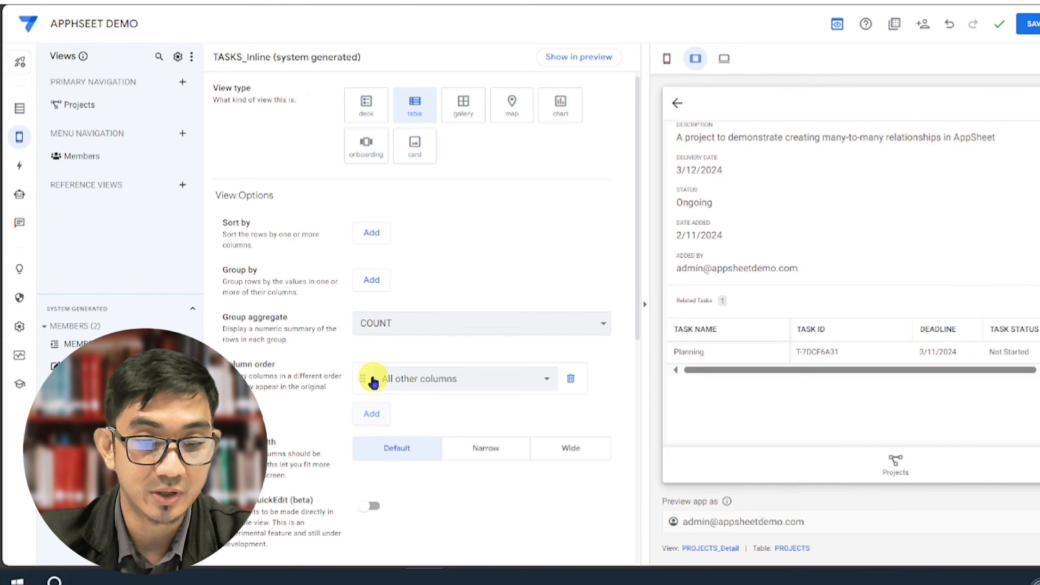
pyautogui.click(399, 382)
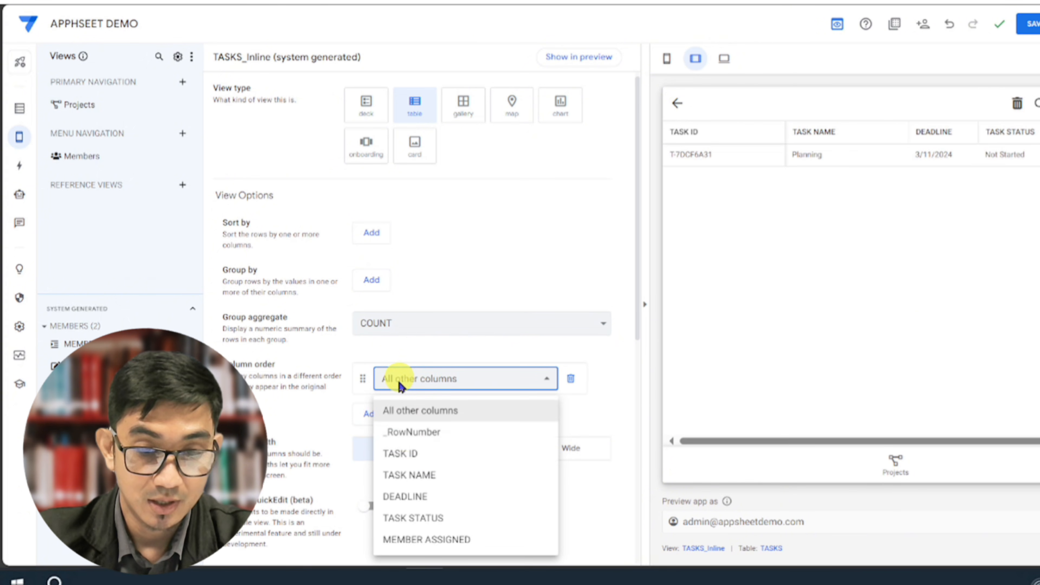
pyautogui.click(413, 476)
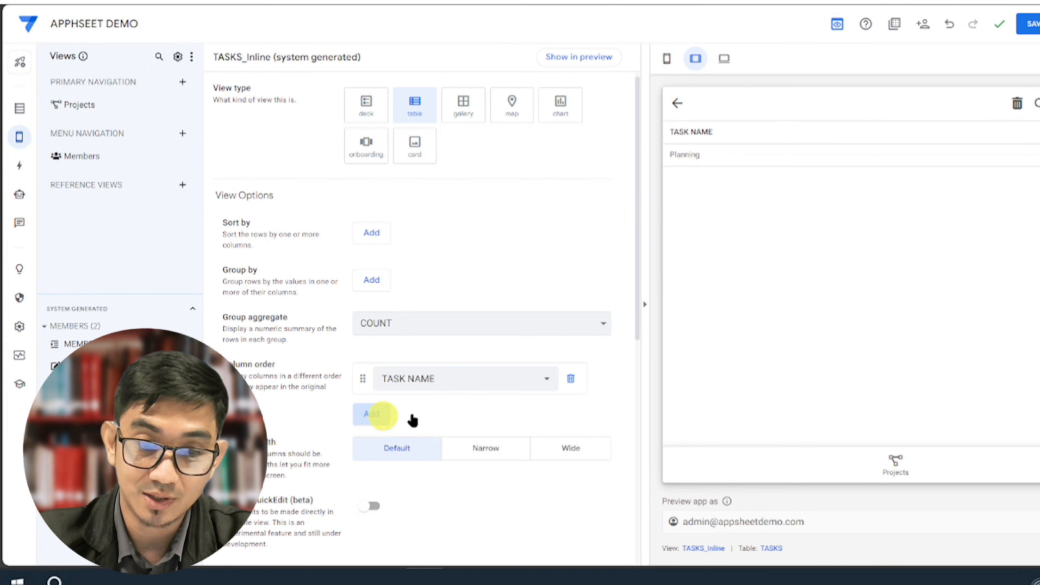
pyautogui.click(380, 419)
pyautogui.click(427, 424)
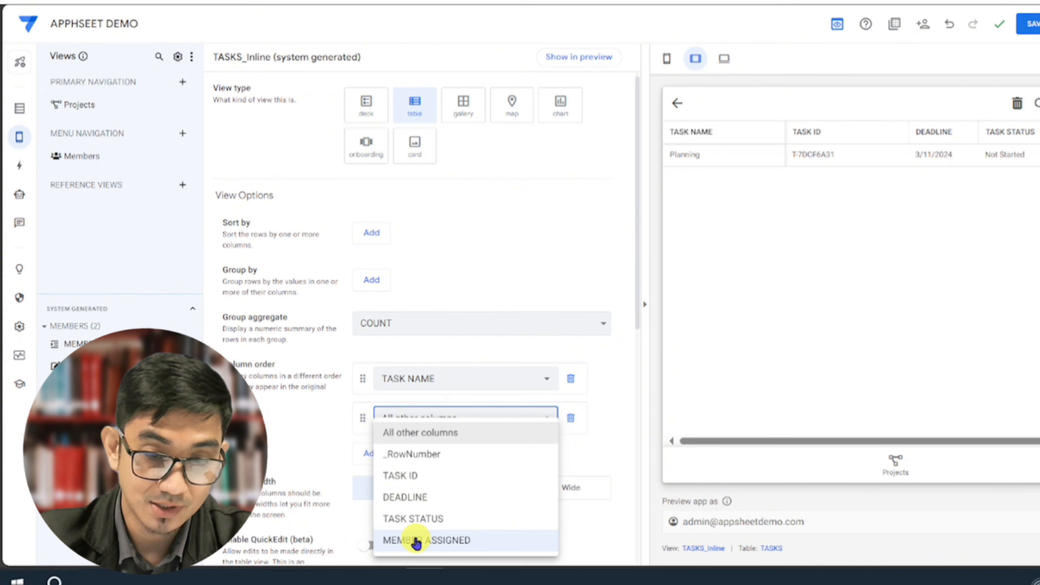
pyautogui.click(416, 541)
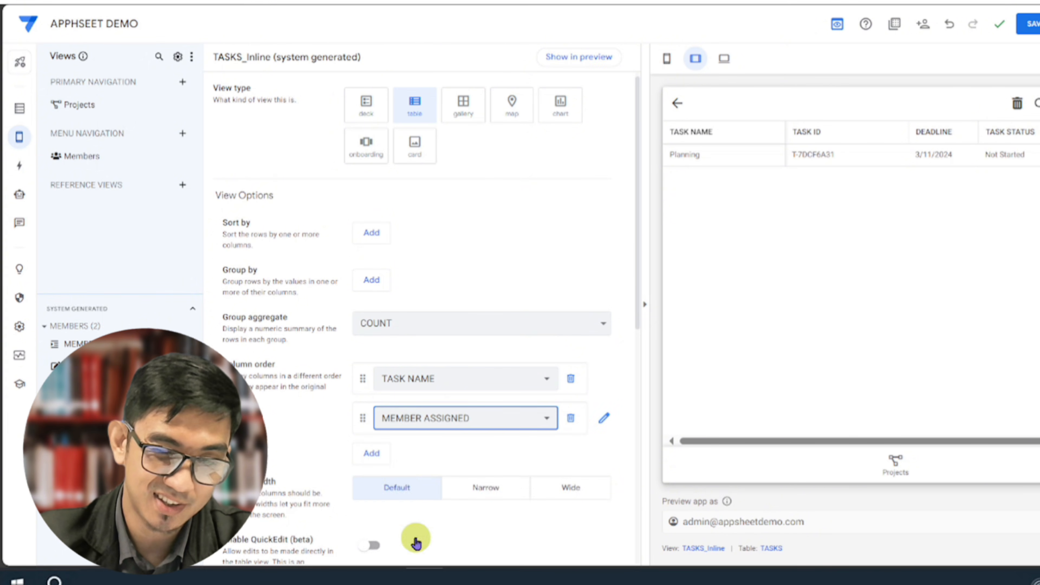
# Add TASK STATUS as the third column in the TASKS_Inline column order and save the app
pyautogui.click(386, 452)
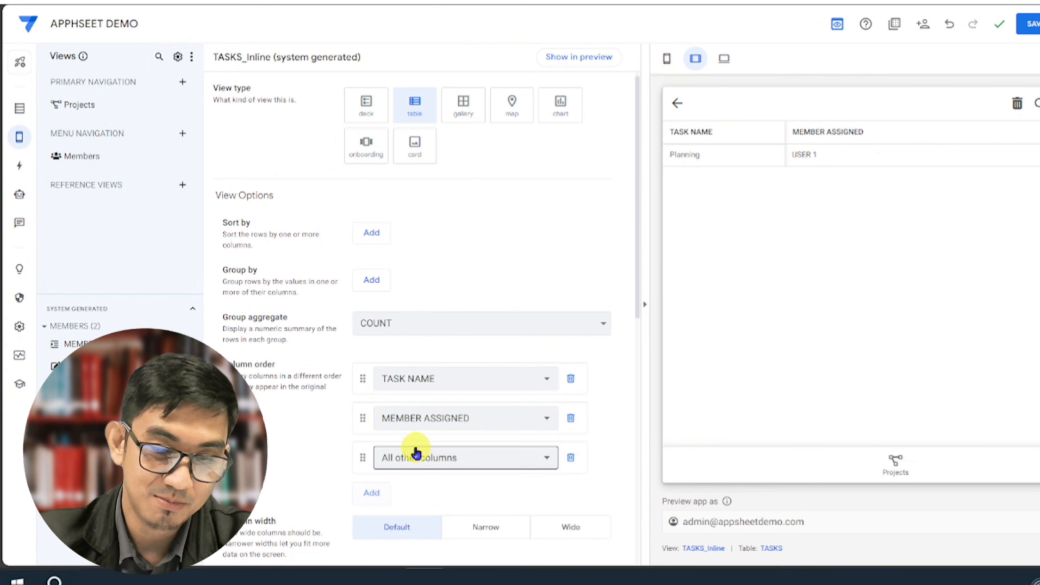
pyautogui.click(414, 455)
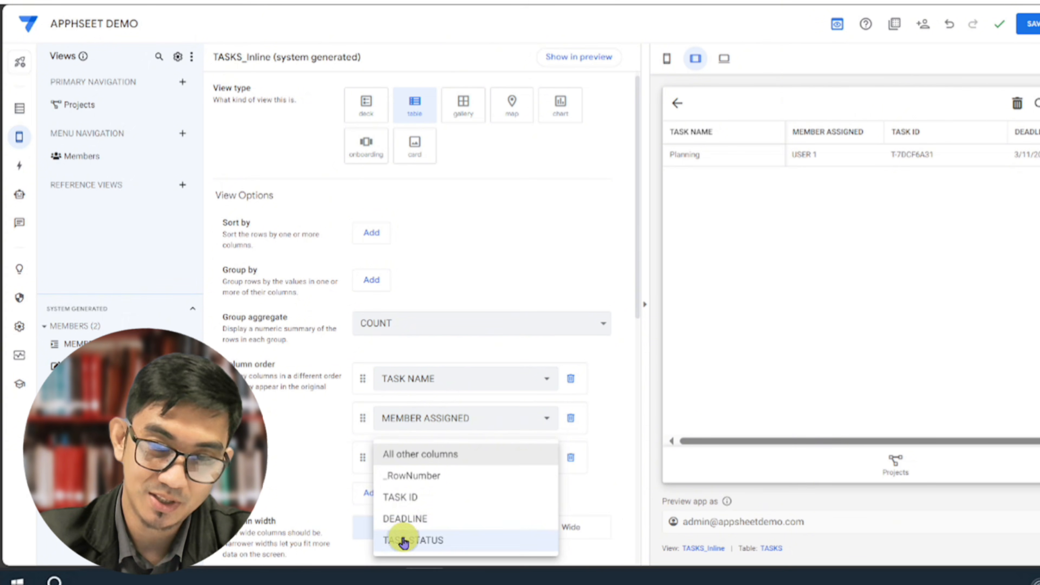
pyautogui.click(403, 540)
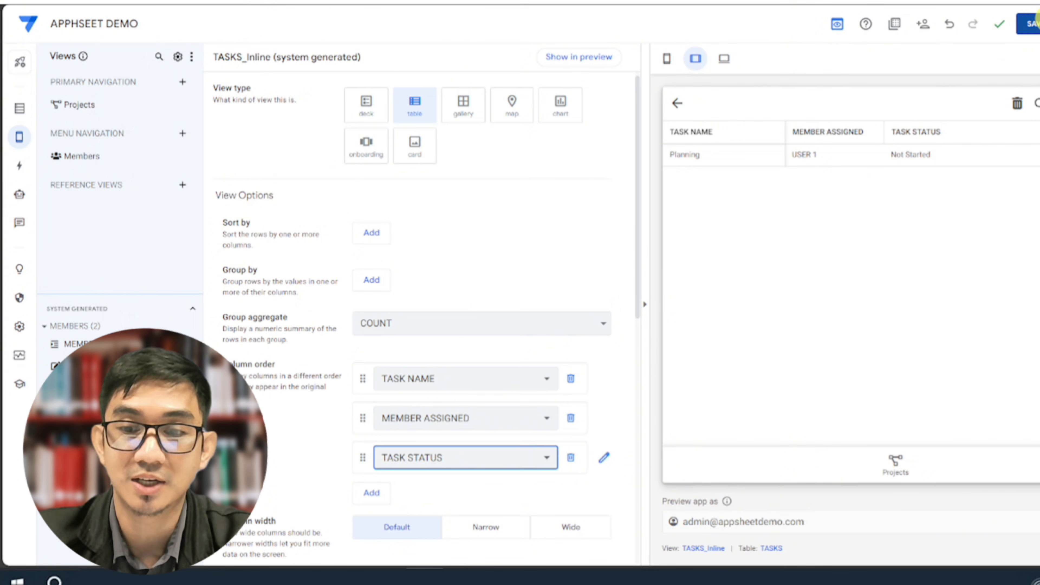
pyautogui.click(1031, 28)
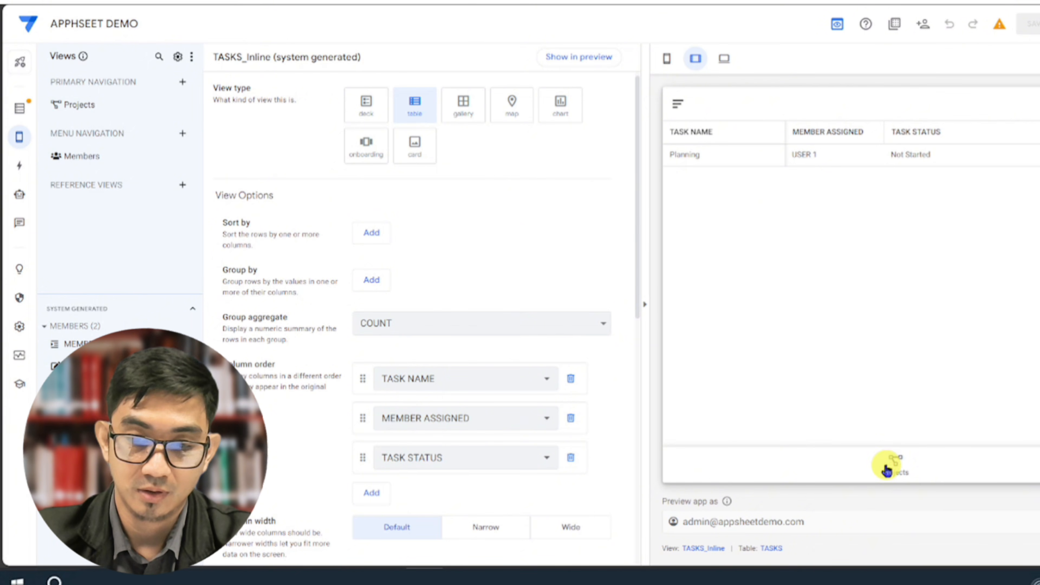
# Open the Many to Many project in the app preview and review its related tasks table
pyautogui.click(890, 465)
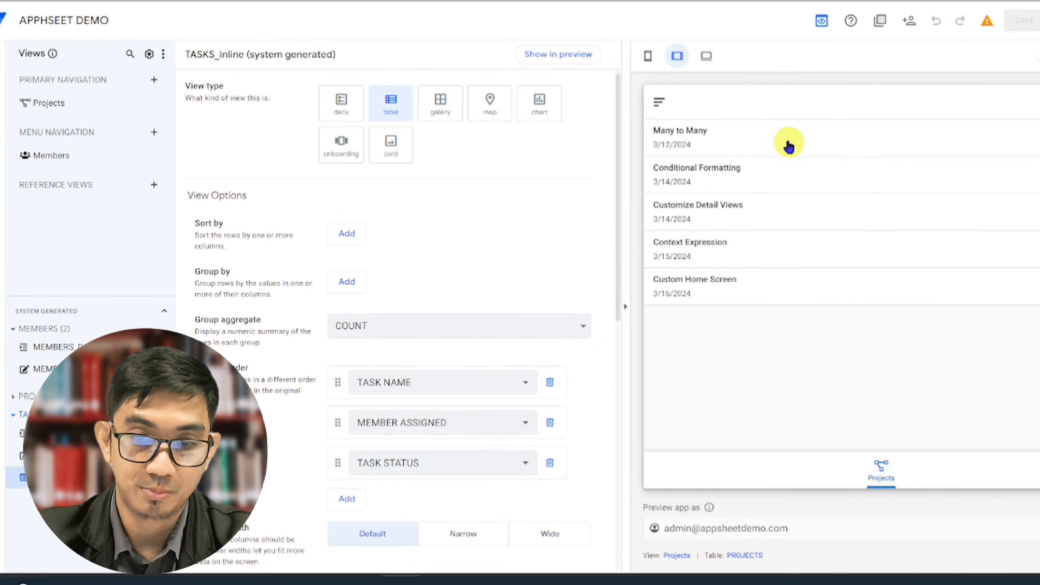
pyautogui.click(784, 141)
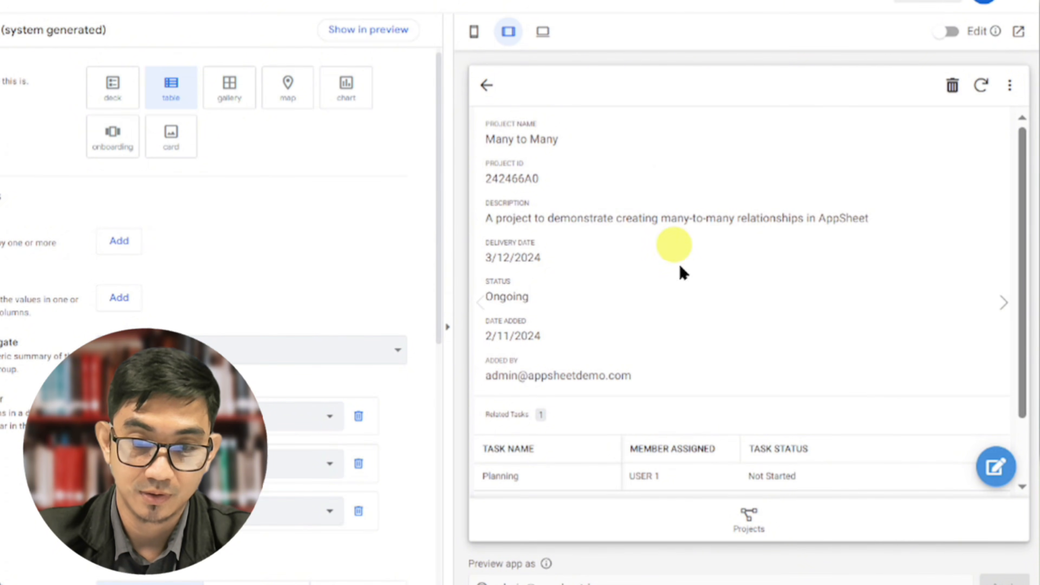
pyautogui.scroll(-2, 684, 279)
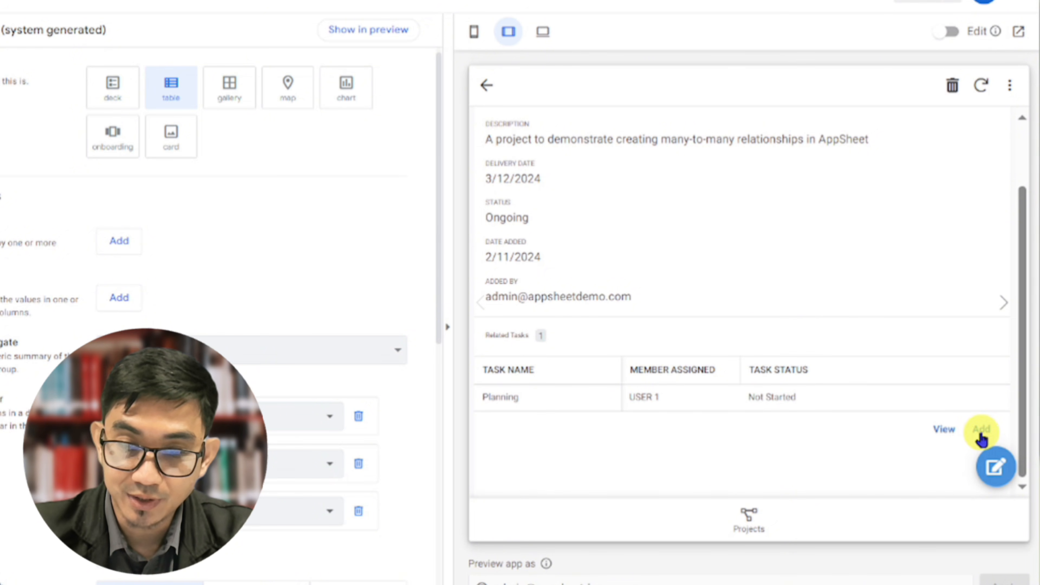
# Add a related task to the project, naming it Video Shoot with the deadline 03/12/2024
pyautogui.click(981, 437)
pyautogui.click(666, 242)
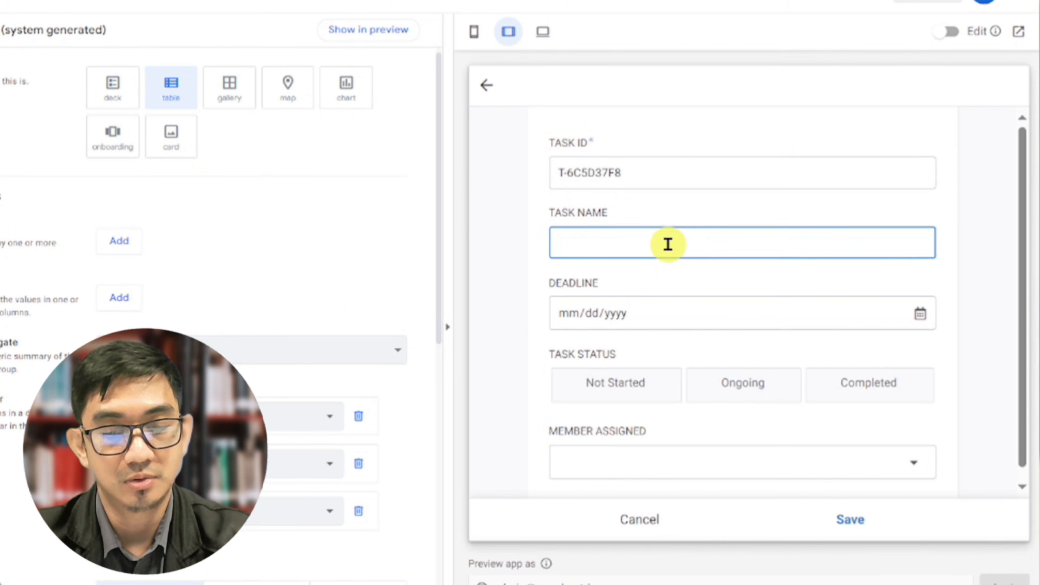
pyautogui.write('Video S')
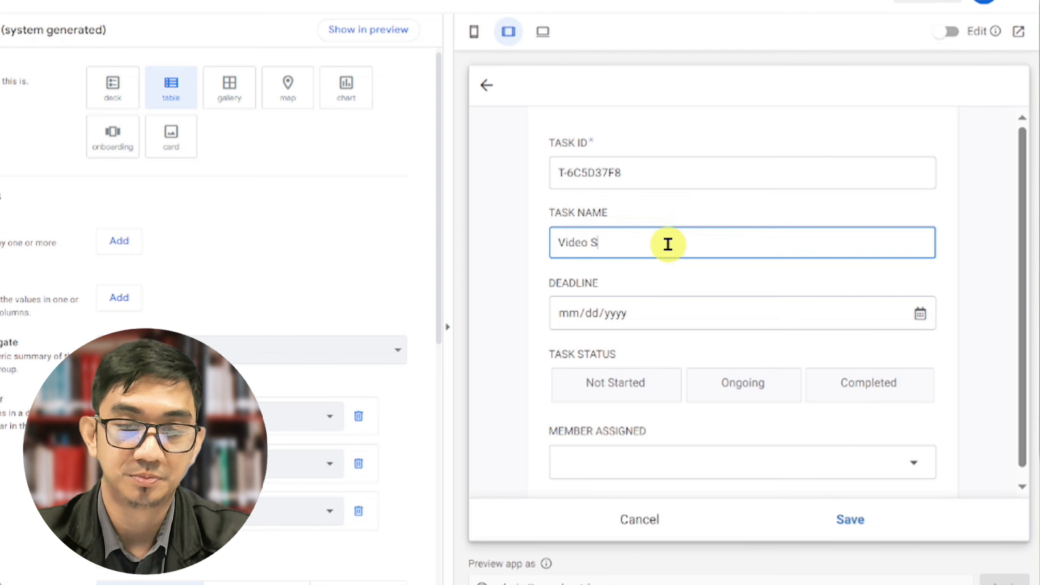
pyautogui.write('hoot')
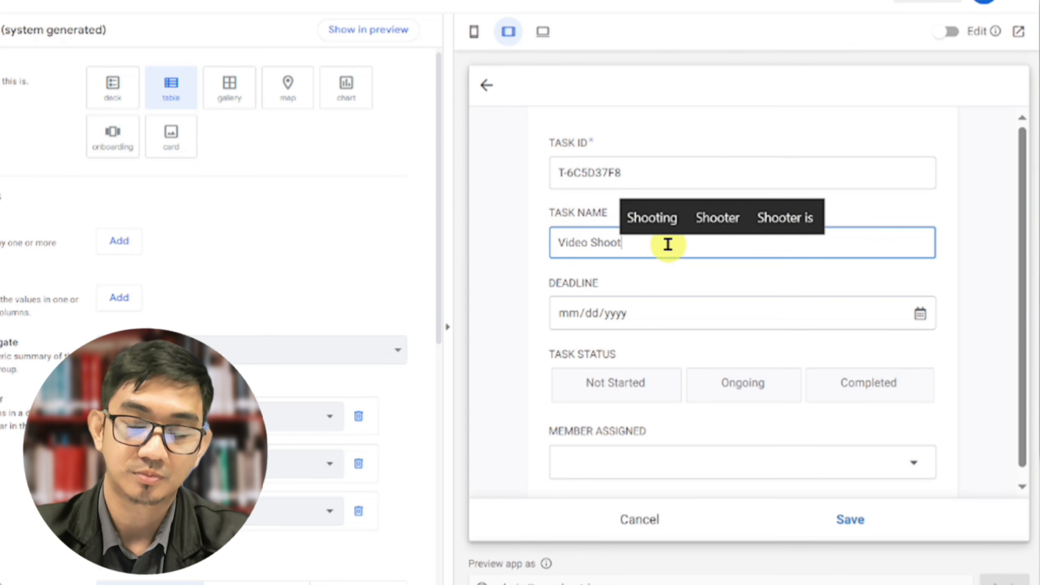
pyautogui.click(915, 316)
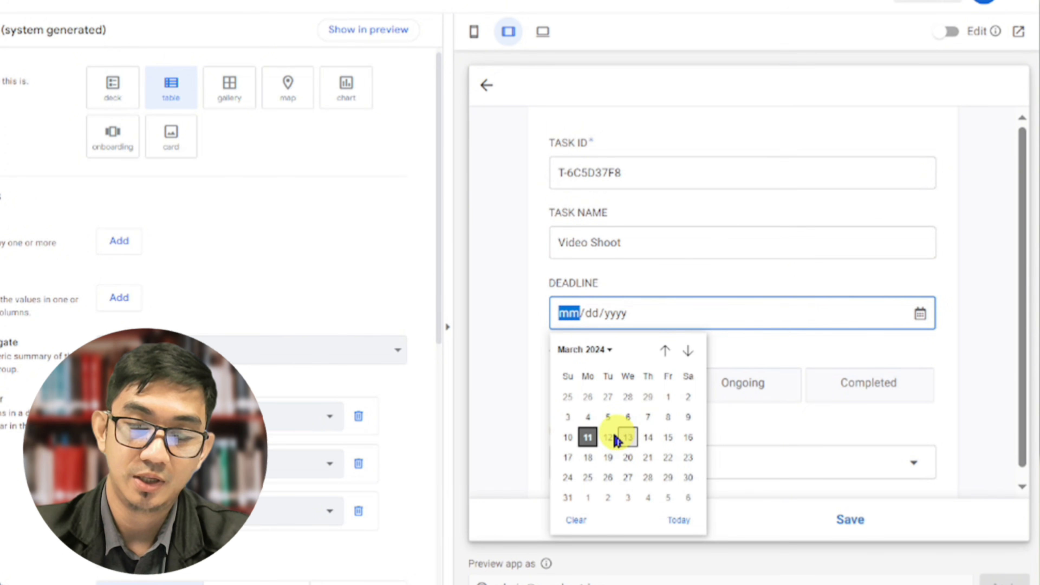
pyautogui.click(608, 437)
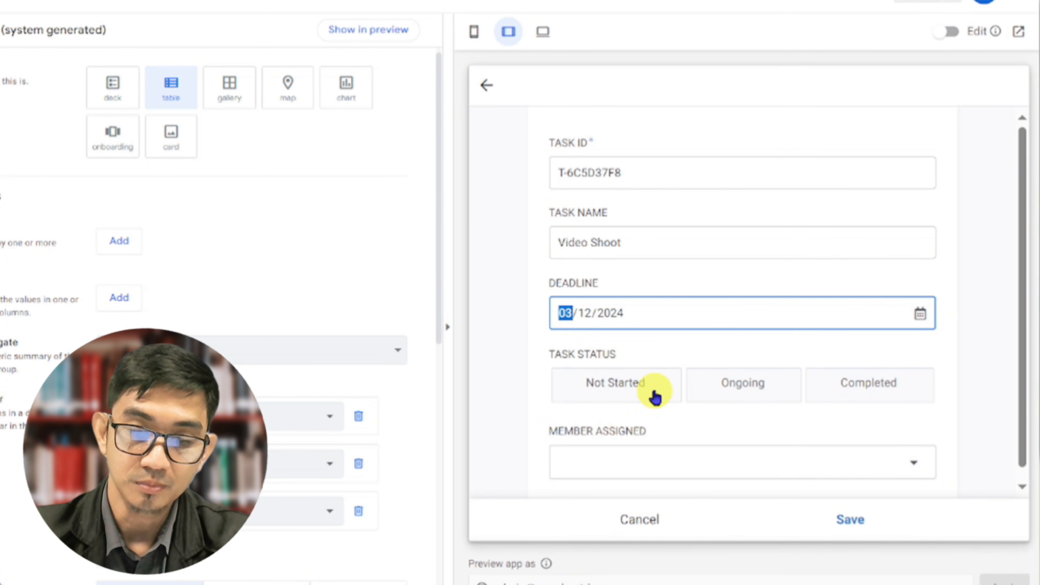
# Set the Video Shoot task's status to Not Started, assign it to USER 2, and save it
pyautogui.rightClick(655, 395)
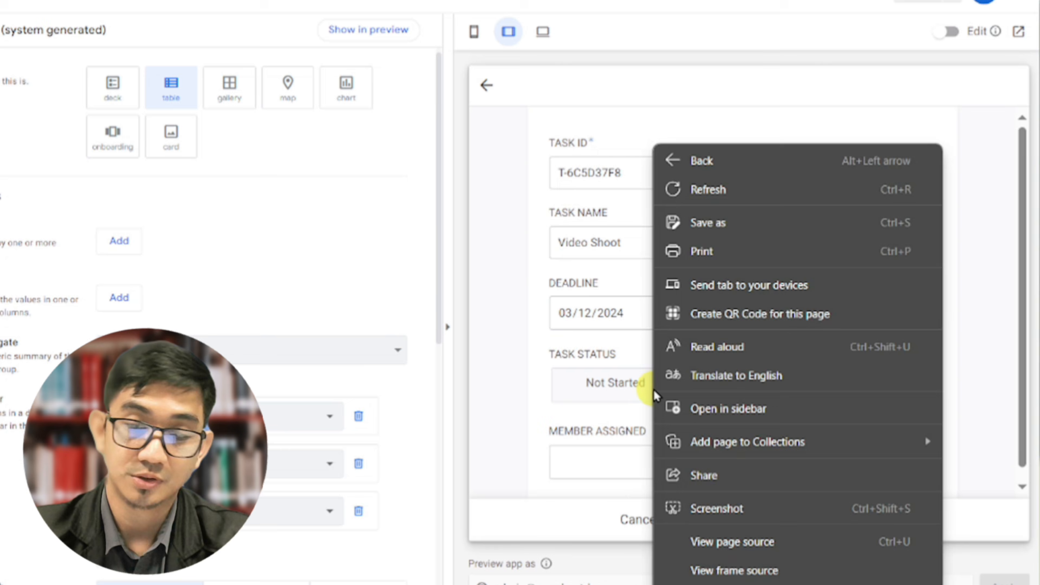
pyautogui.click(629, 388)
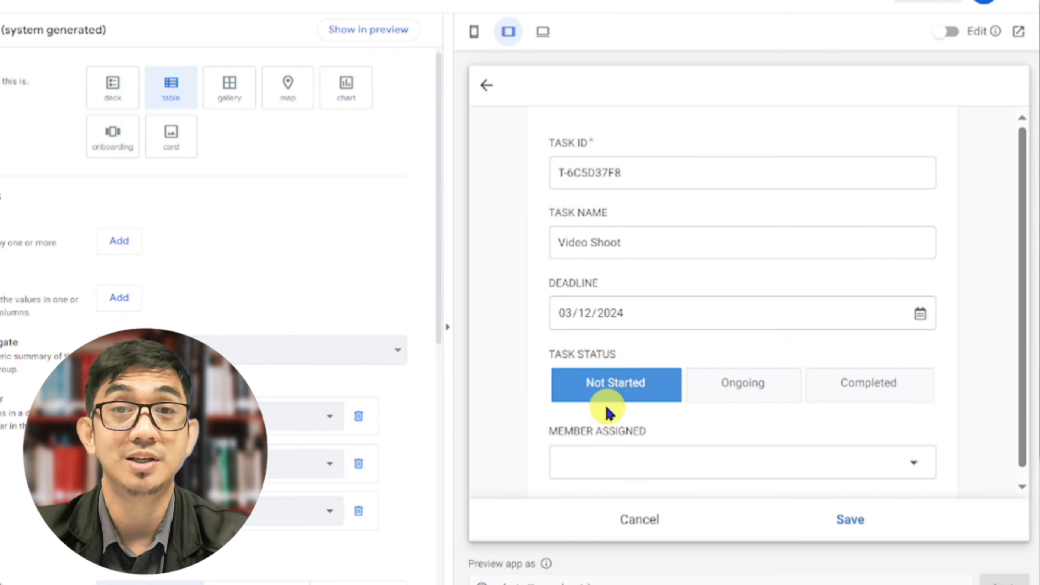
pyautogui.scroll(-1, 610, 403)
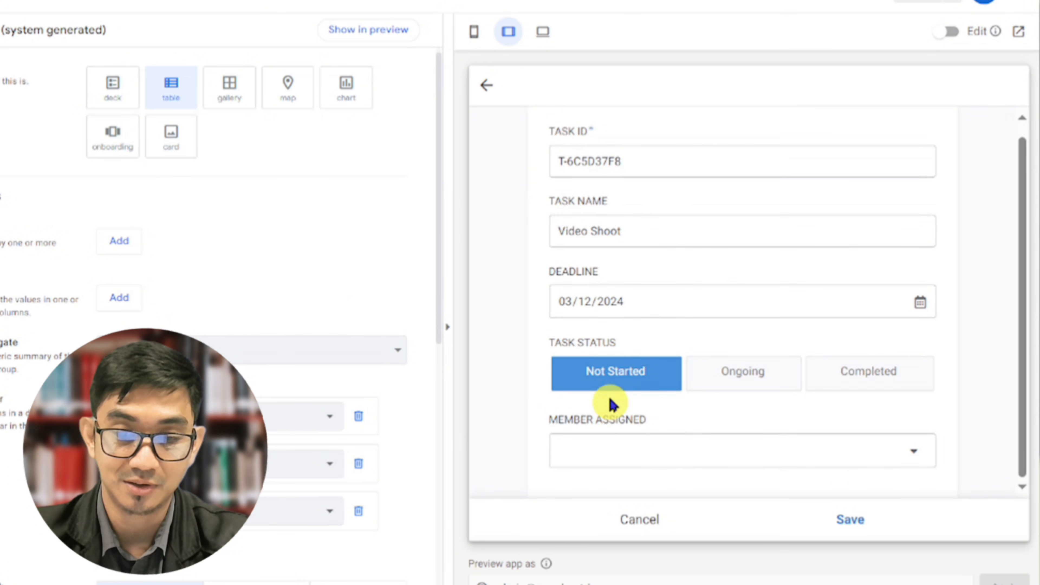
pyautogui.rightClick(599, 433)
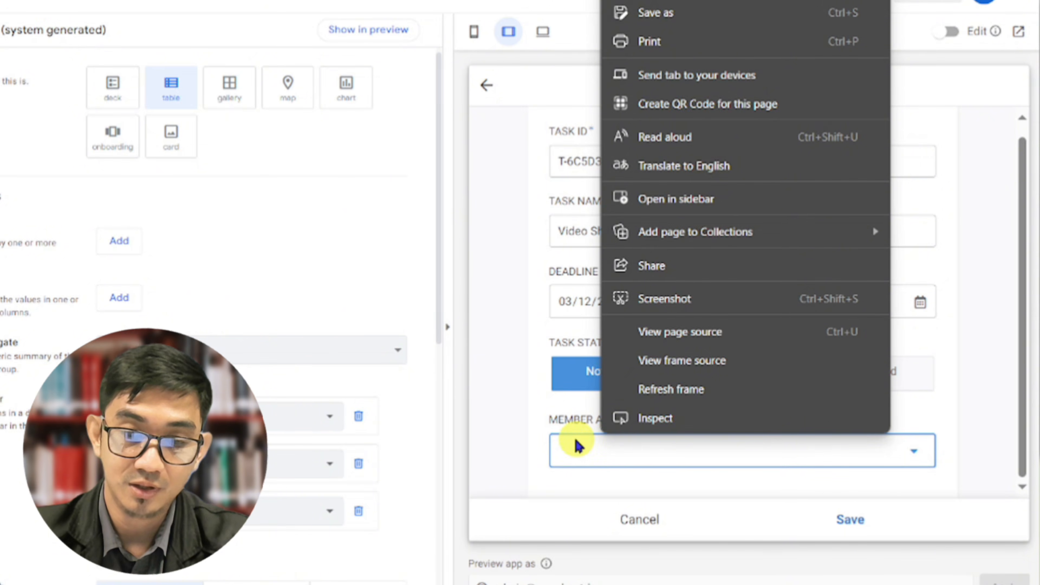
pyautogui.click(577, 444)
pyautogui.click(599, 207)
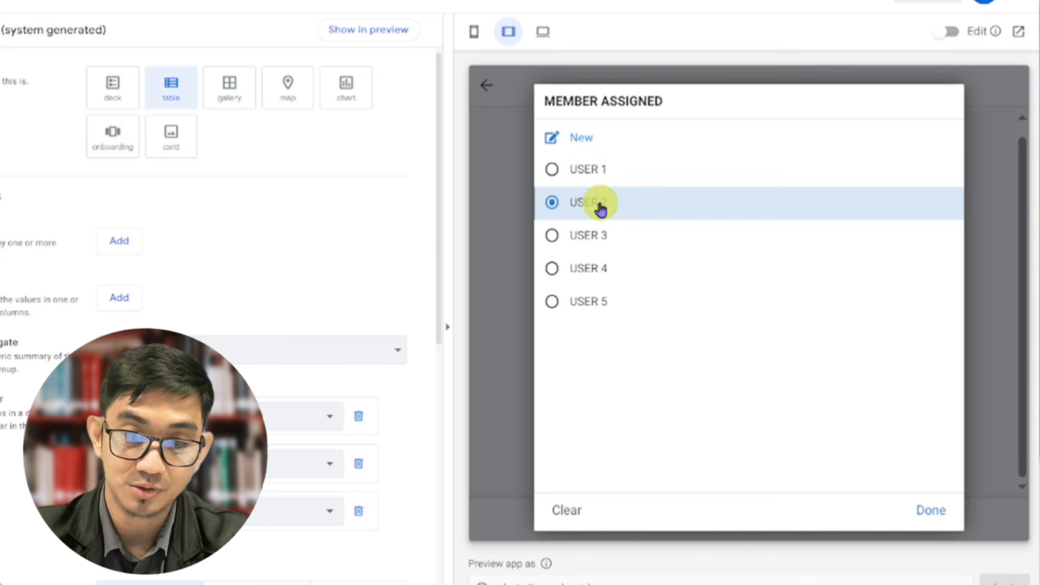
pyautogui.click(846, 519)
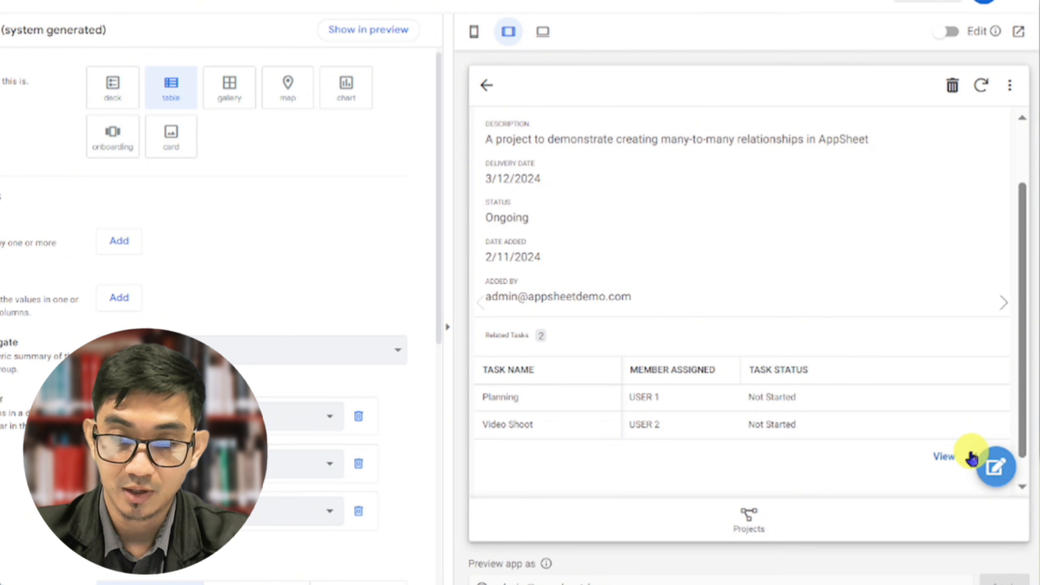
# Add and save a related task named Editing with deadline 03/12/2024, status Not Started and USER 3 assigned
pyautogui.click(972, 459)
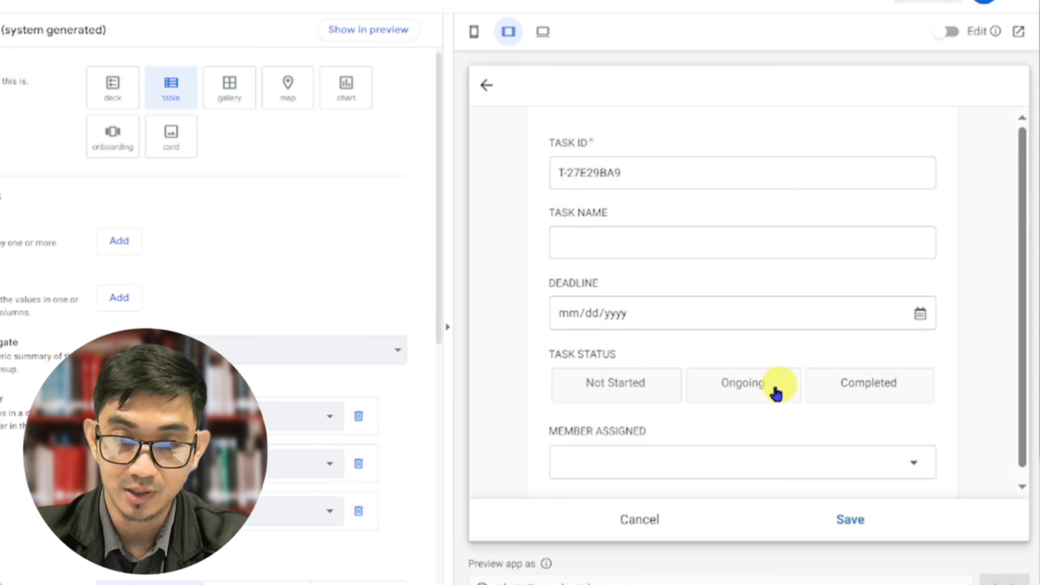
pyautogui.click(608, 235)
pyautogui.write('Editing')
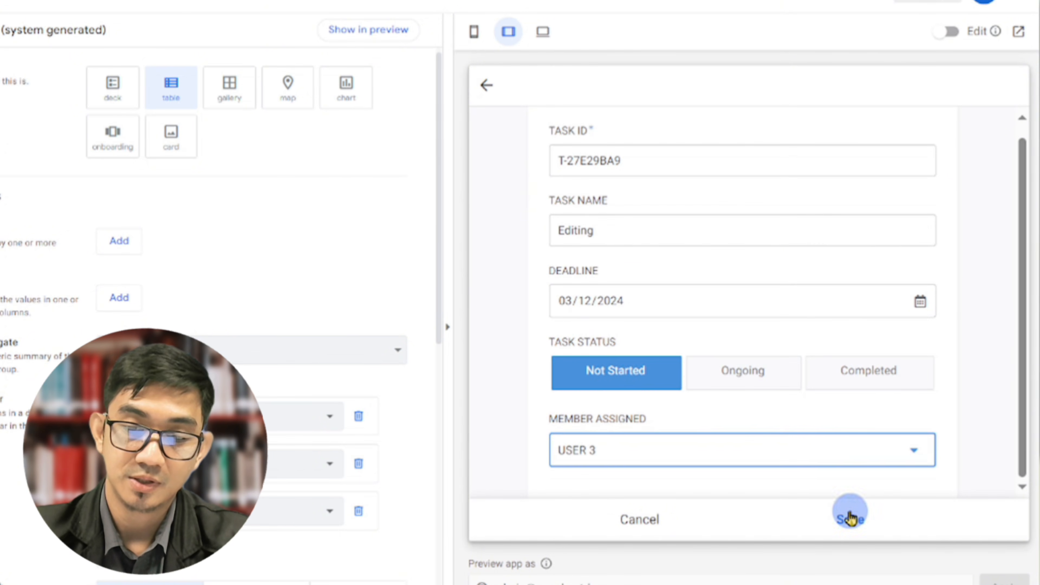
pyautogui.click(852, 516)
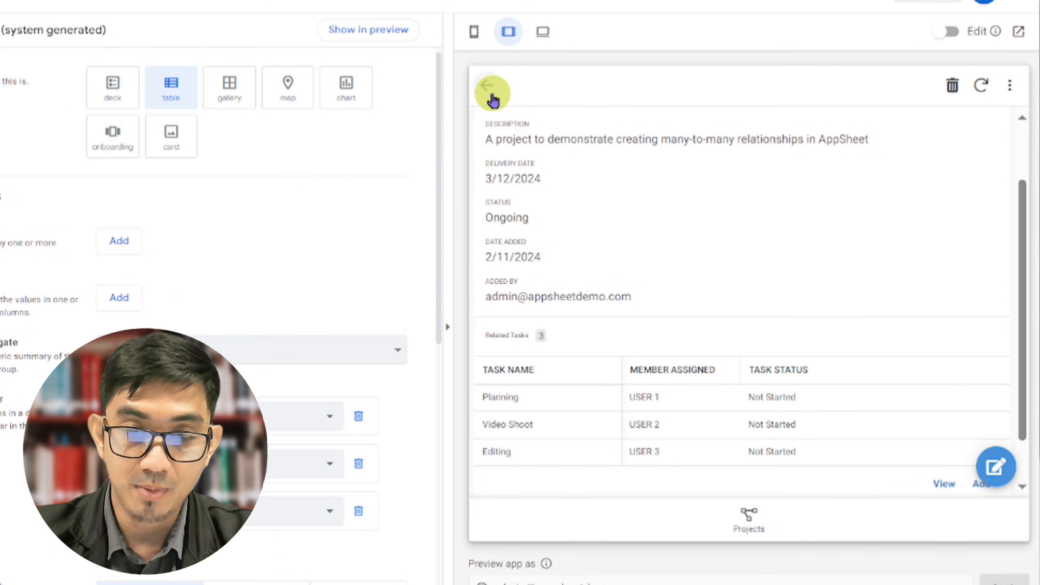
# Open USER 1 from the Members list in the preview and review that member's related tasks
pyautogui.click(493, 100)
pyautogui.click(493, 99)
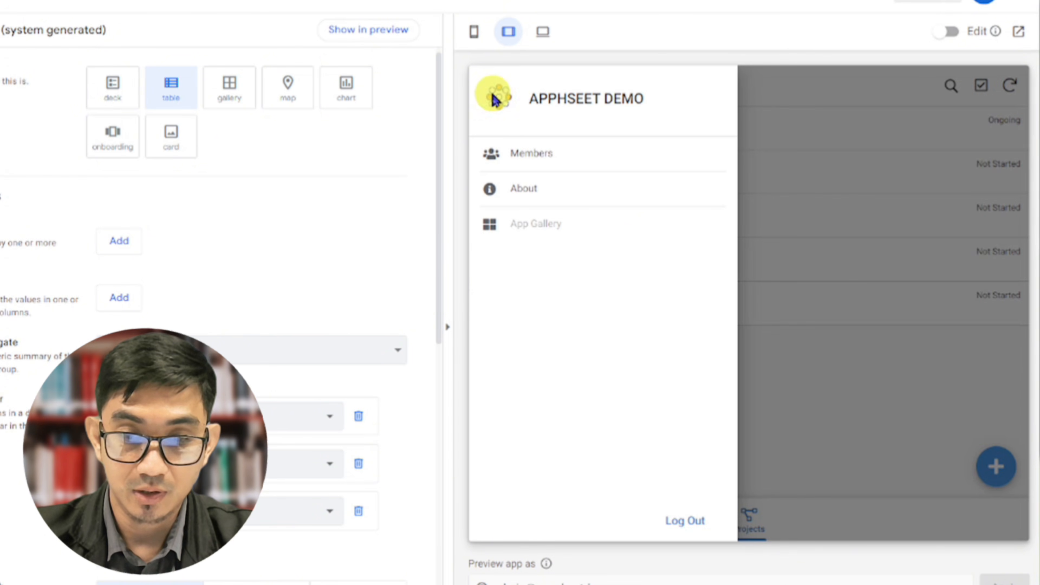
pyautogui.click(515, 152)
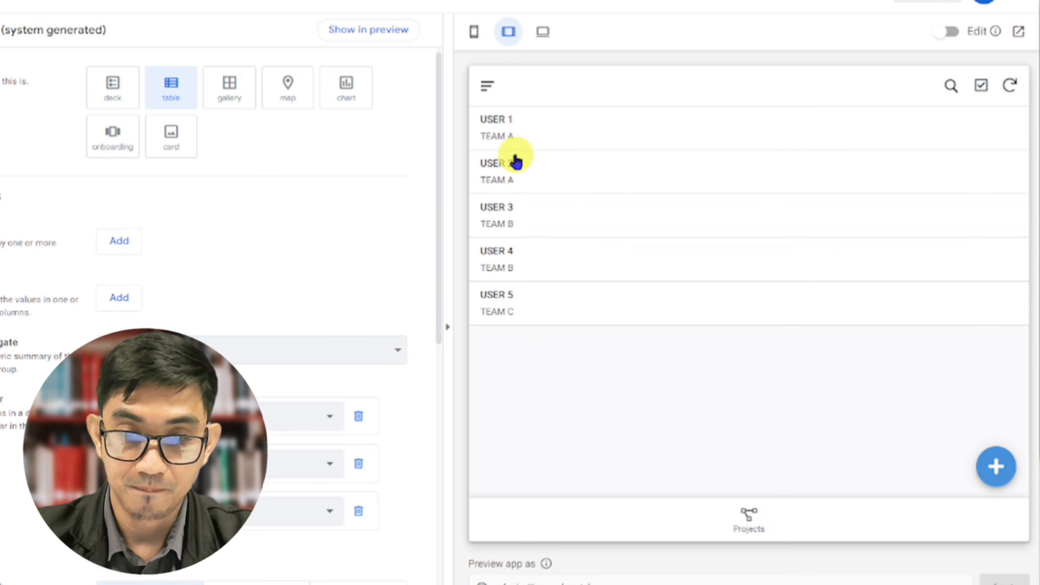
pyautogui.rightClick(575, 121)
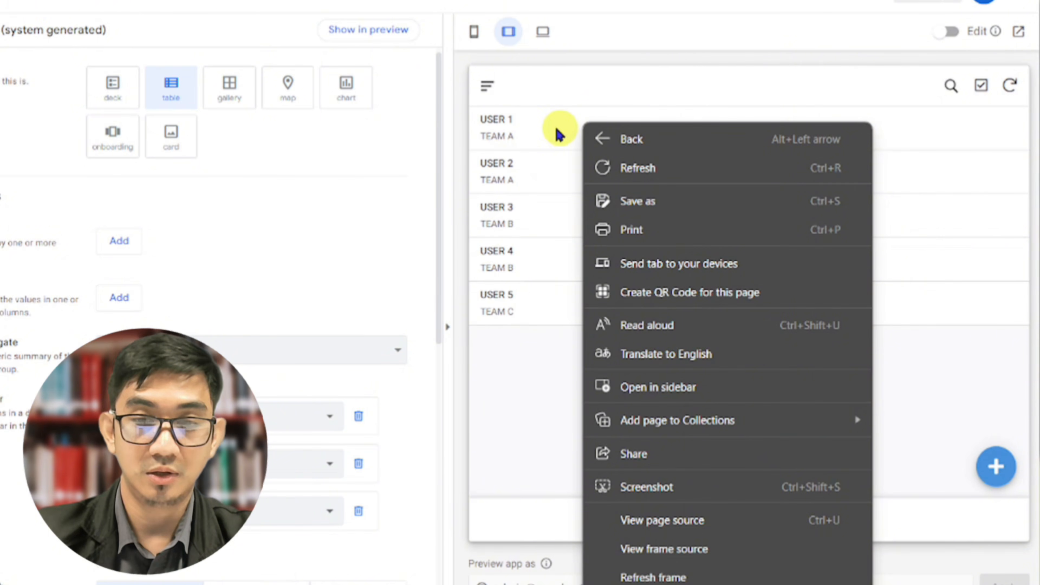
pyautogui.press('Escape')
pyautogui.click(552, 135)
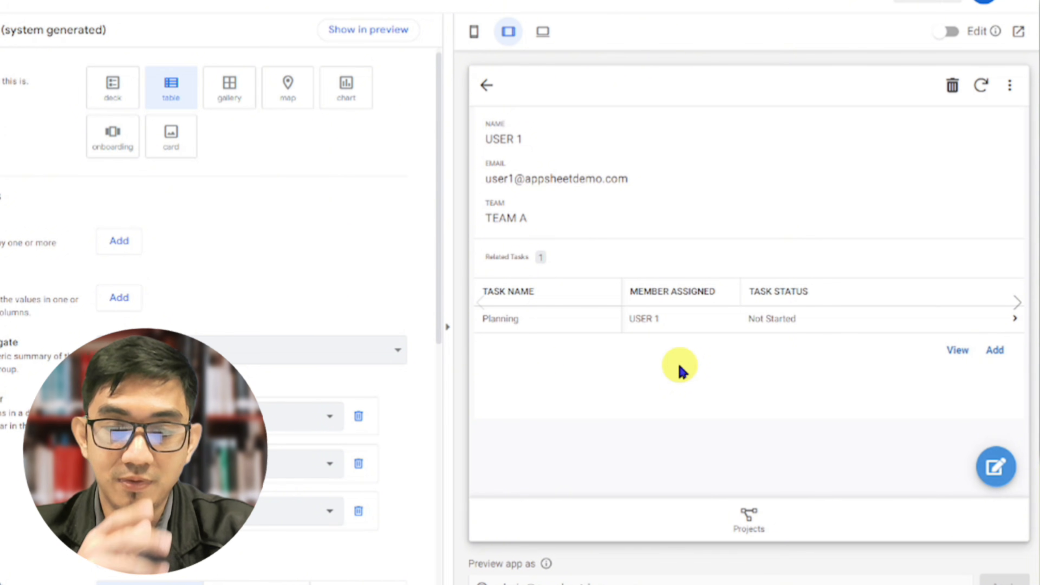
# With the preview at phone size, show the TASKS table's PROJECT ID column in the app and return to the TASKS_Inline view settings
pyautogui.click(474, 32)
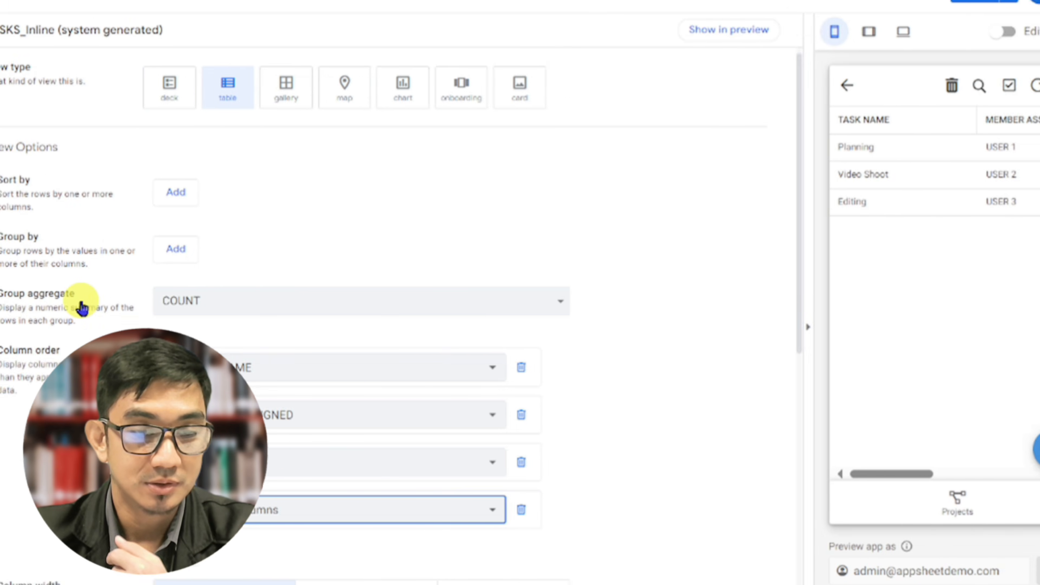
pyautogui.click(23, 91)
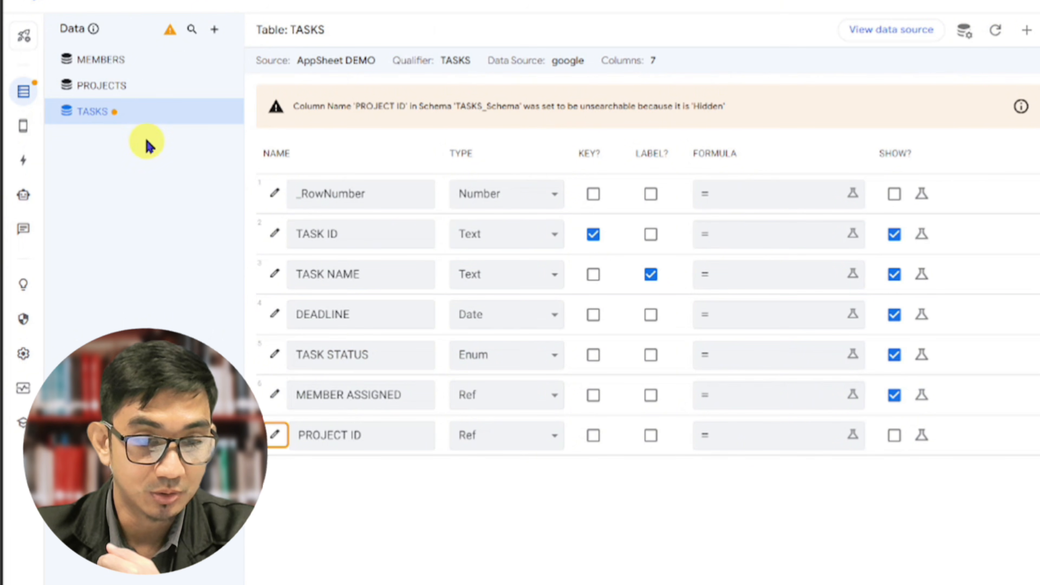
pyautogui.click(893, 435)
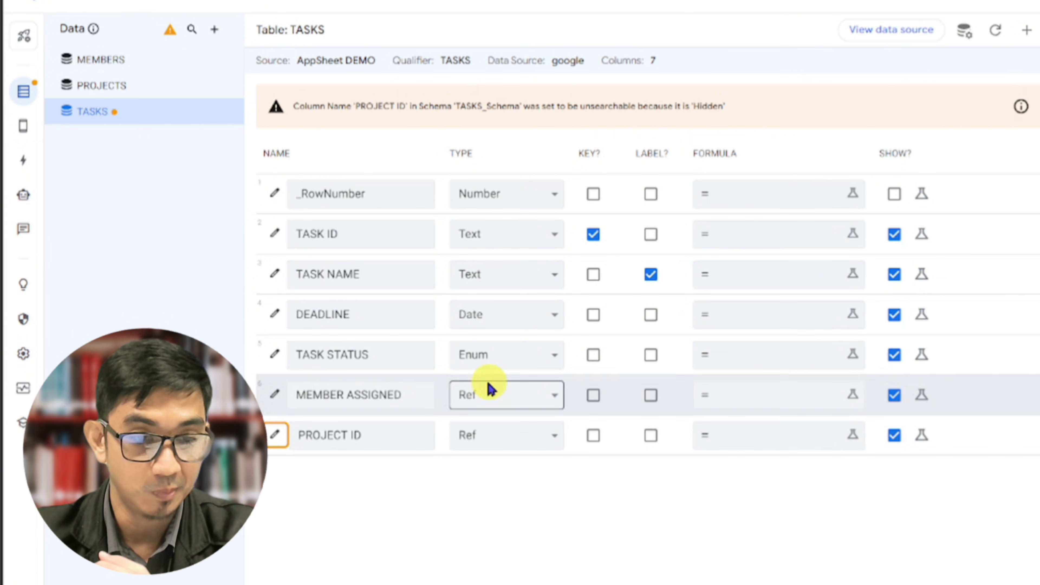
pyautogui.click(24, 137)
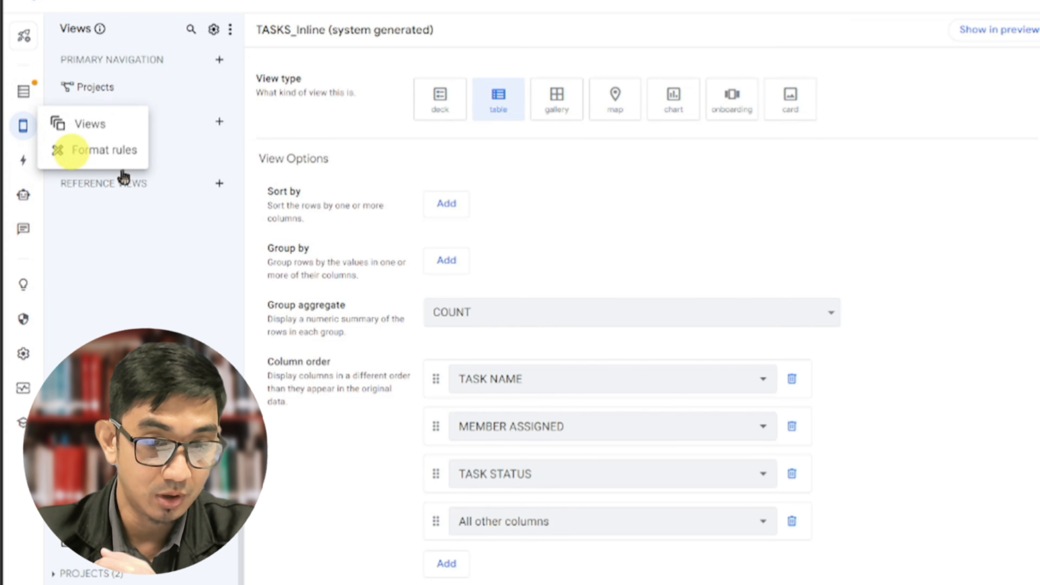
# In the TASKS_Inline column order, replace the All other columns entry with PROJECT ID and move it to the first position
pyautogui.click(503, 520)
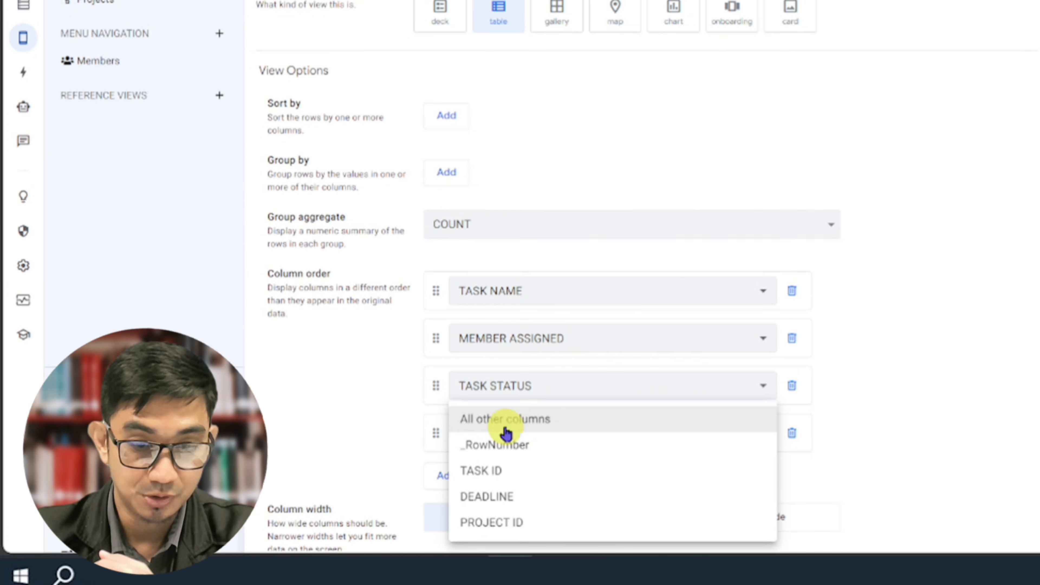
pyautogui.click(489, 517)
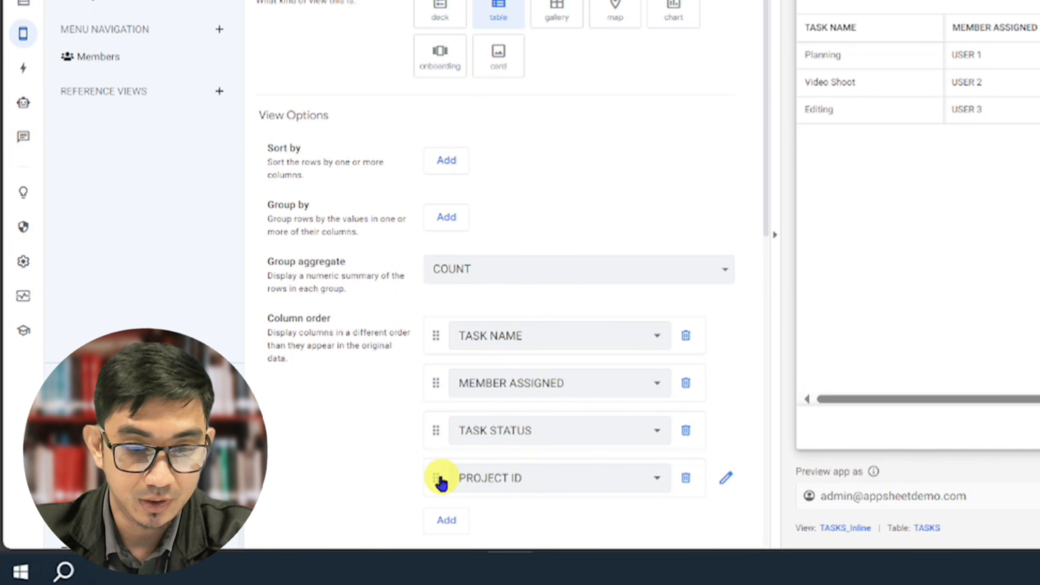
pyautogui.moveTo(437, 479); pyautogui.dragTo(462, 336)
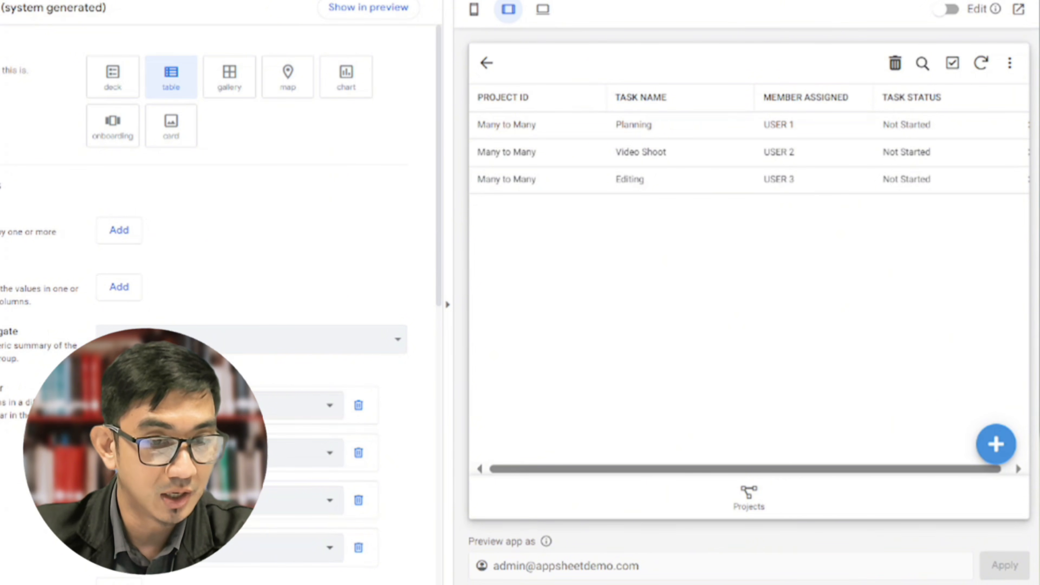
# In the TASKS table, set the PROJECT ID column's display name expression to "PROJECT" and save it, with the preview at phone size
pyautogui.click(24, 91)
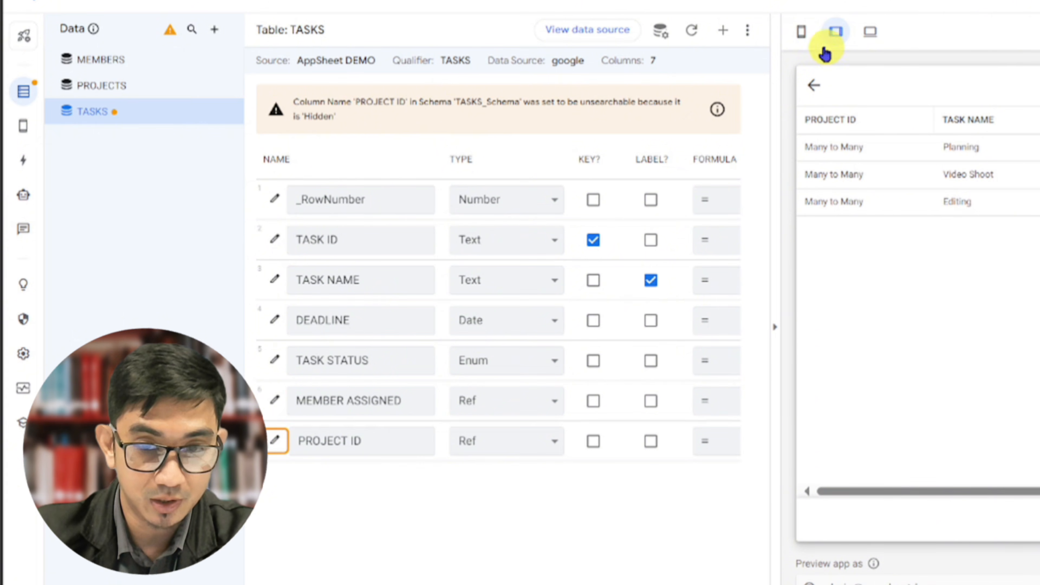
pyautogui.click(798, 41)
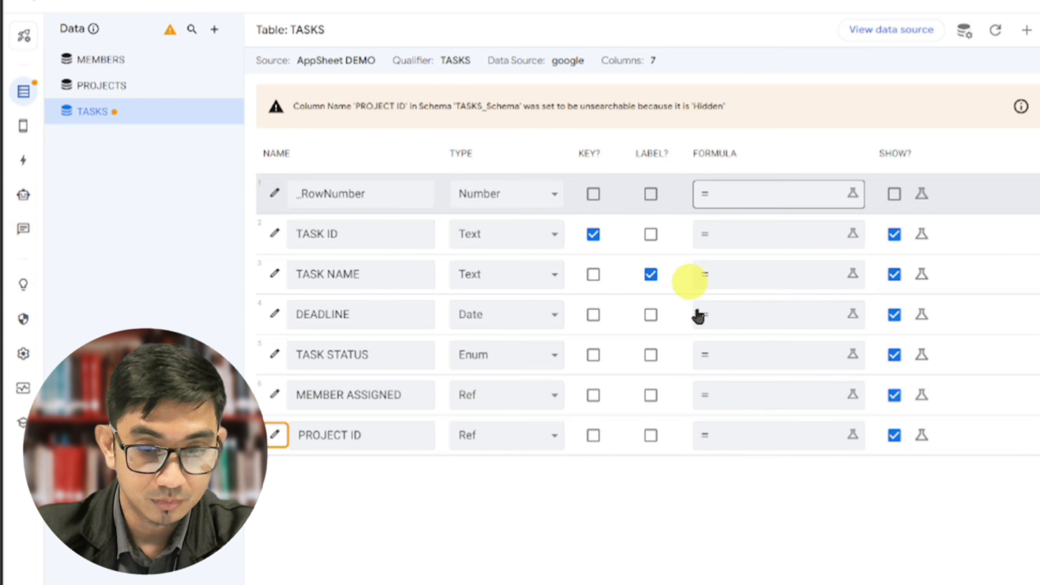
pyautogui.hscroll(8, 875, 446)
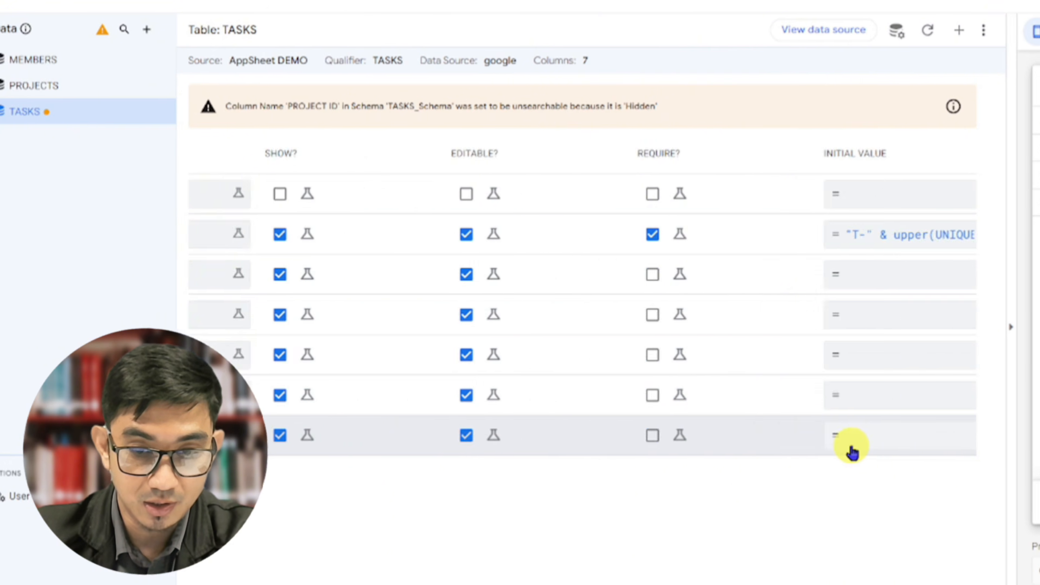
pyautogui.click(884, 447)
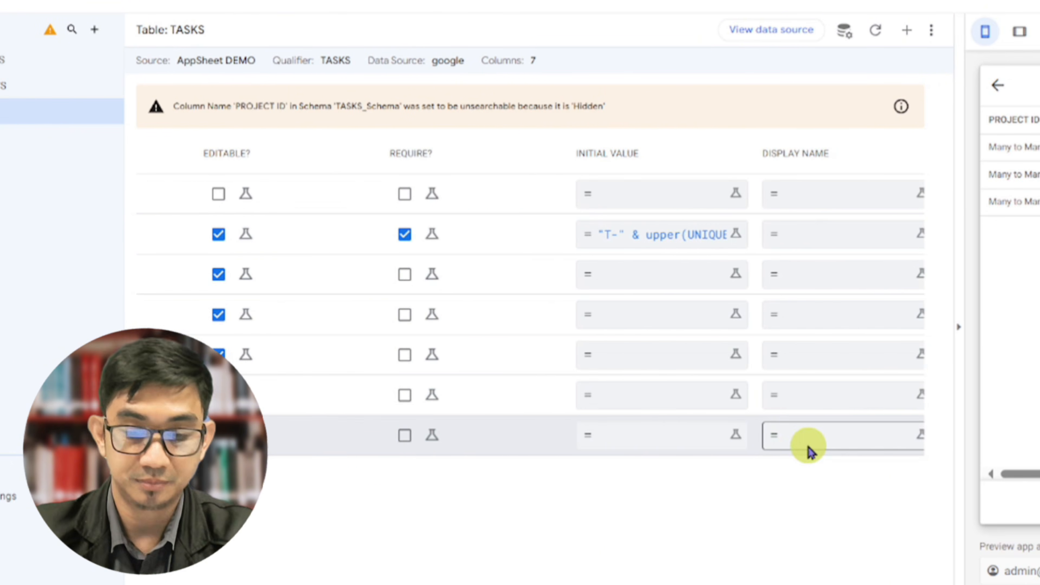
pyautogui.write('"Po')
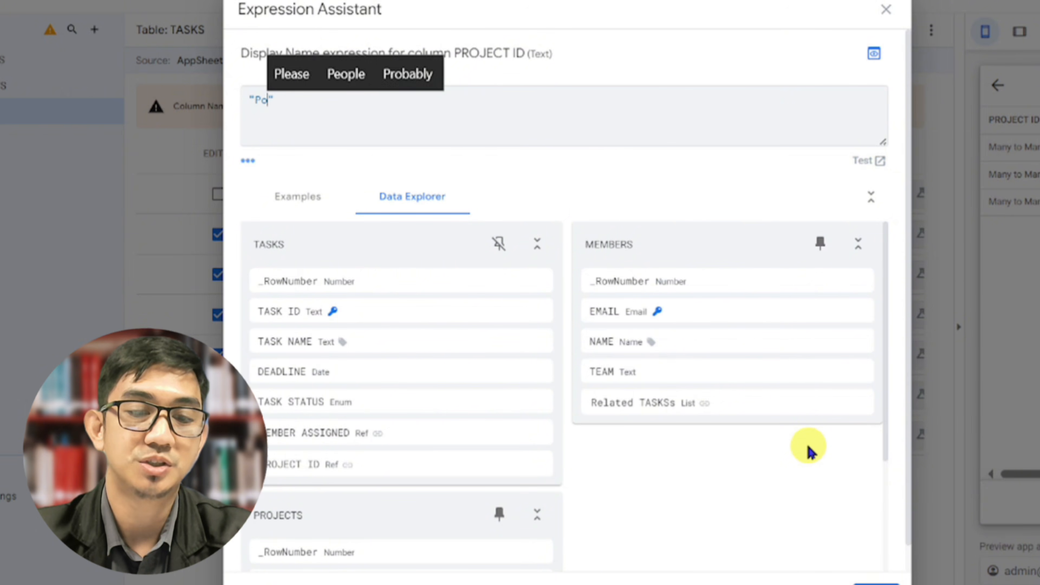
pyautogui.press('BackSpace')
pyautogui.write('roject')
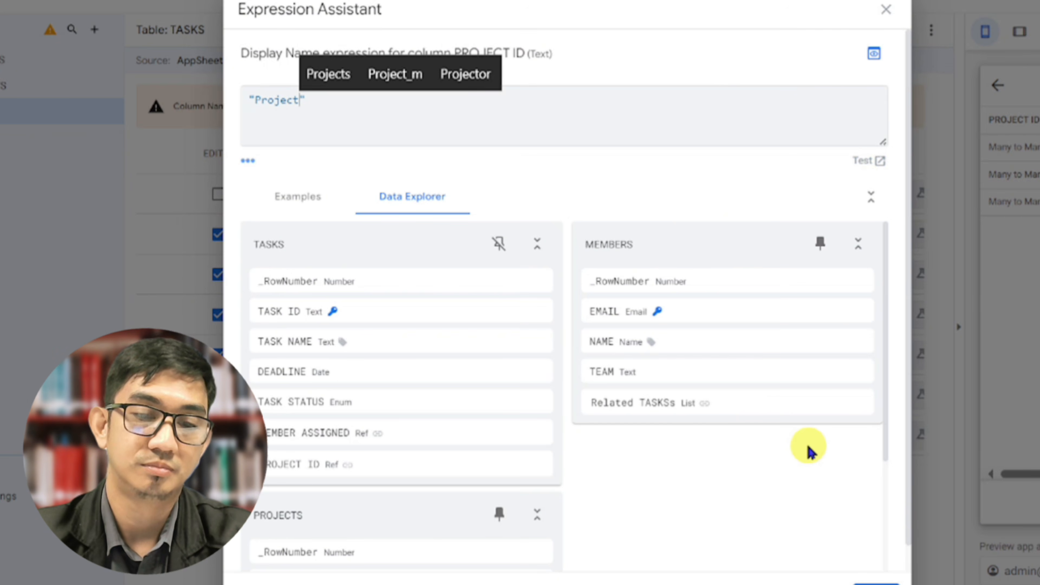
pyautogui.hotkey('ctrl', 'shift', 'Left')
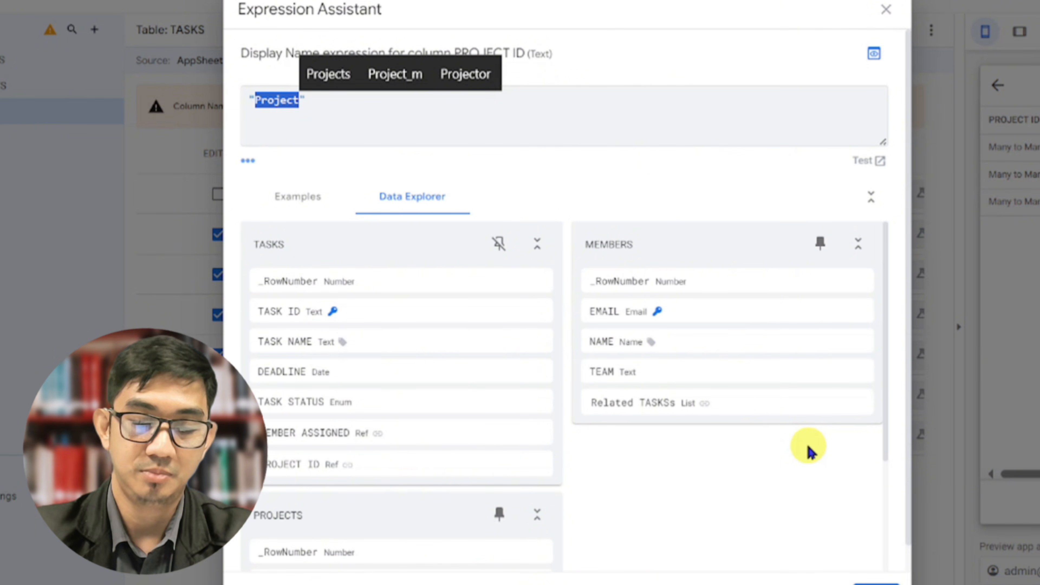
pyautogui.press('BackSpace')
pyautogui.write('PROJECT')
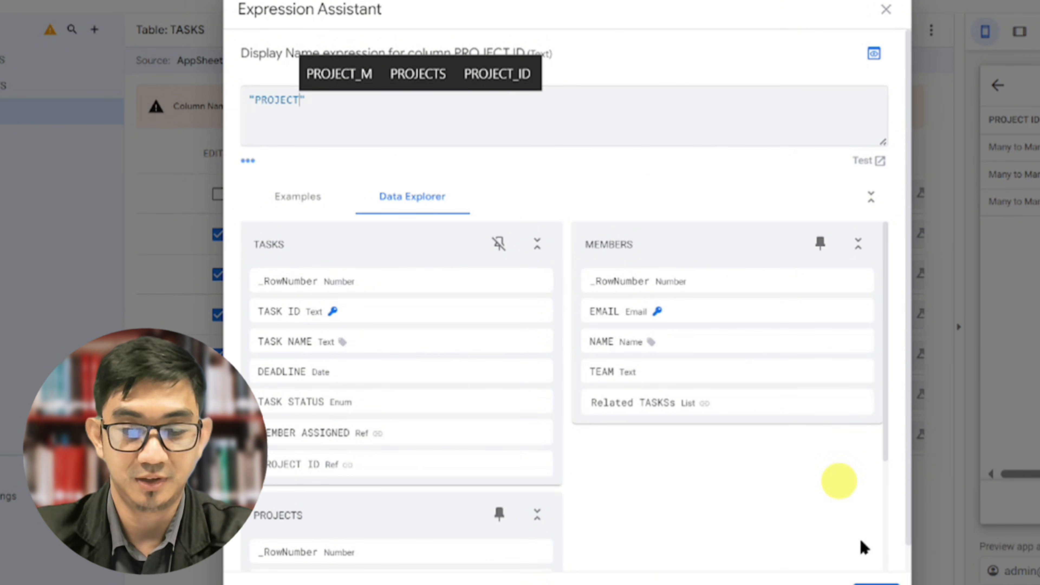
pyautogui.click(876, 579)
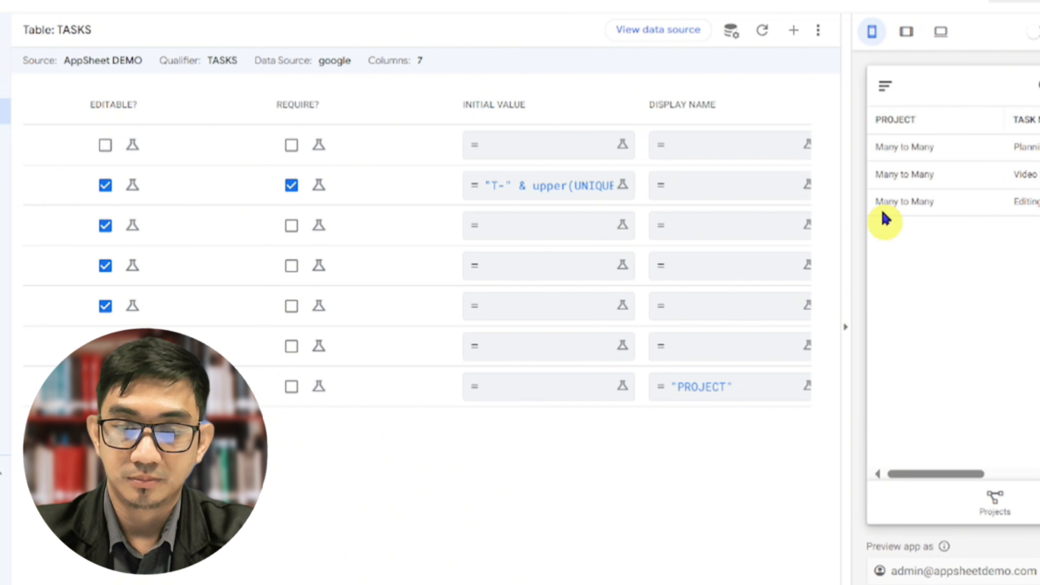
# Switch the preview to tablet size and open USER 1 from the Members list to check the related tasks columns
pyautogui.click(833, 34)
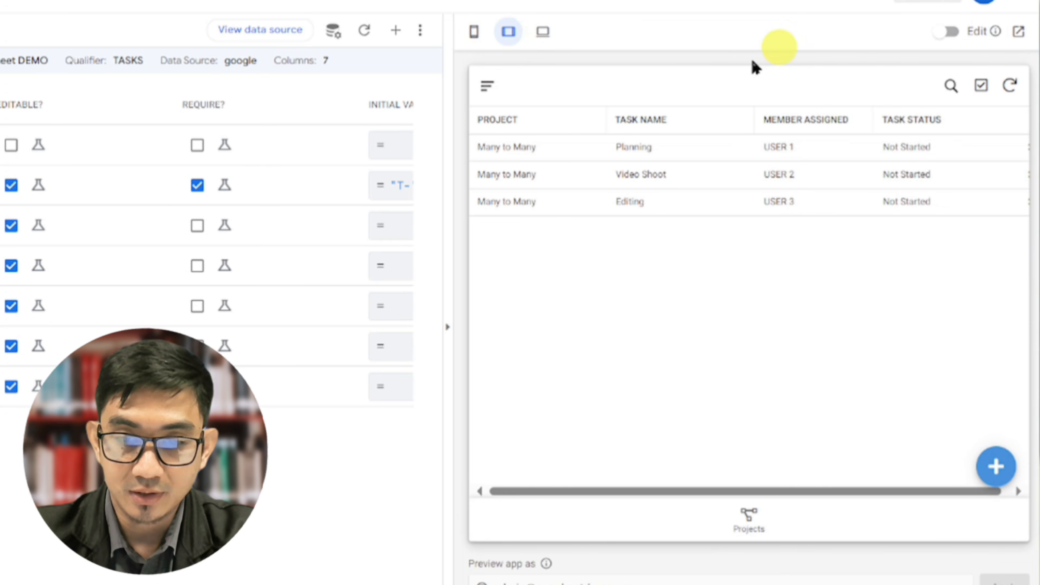
pyautogui.click(494, 87)
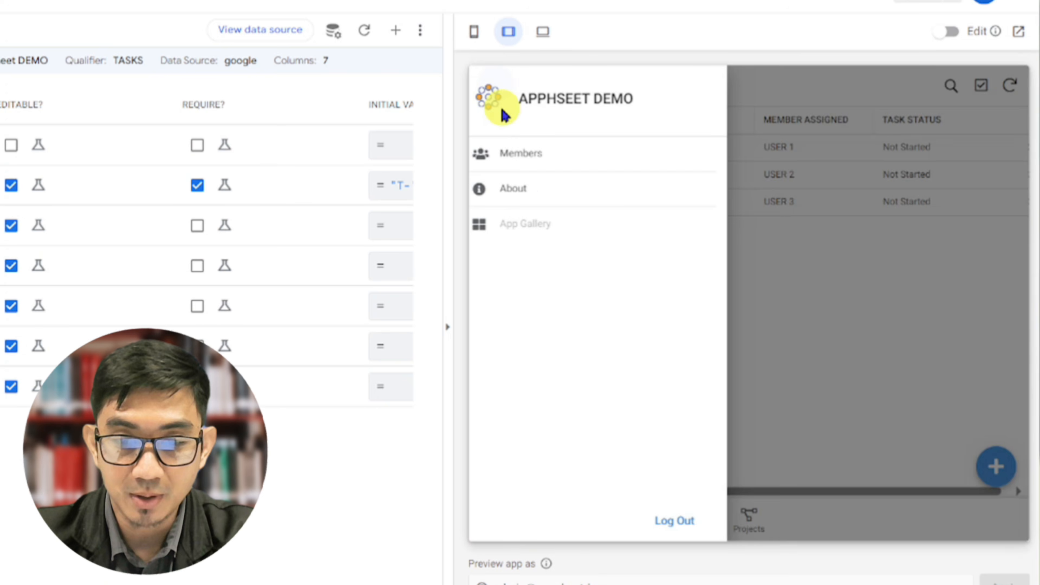
pyautogui.click(509, 155)
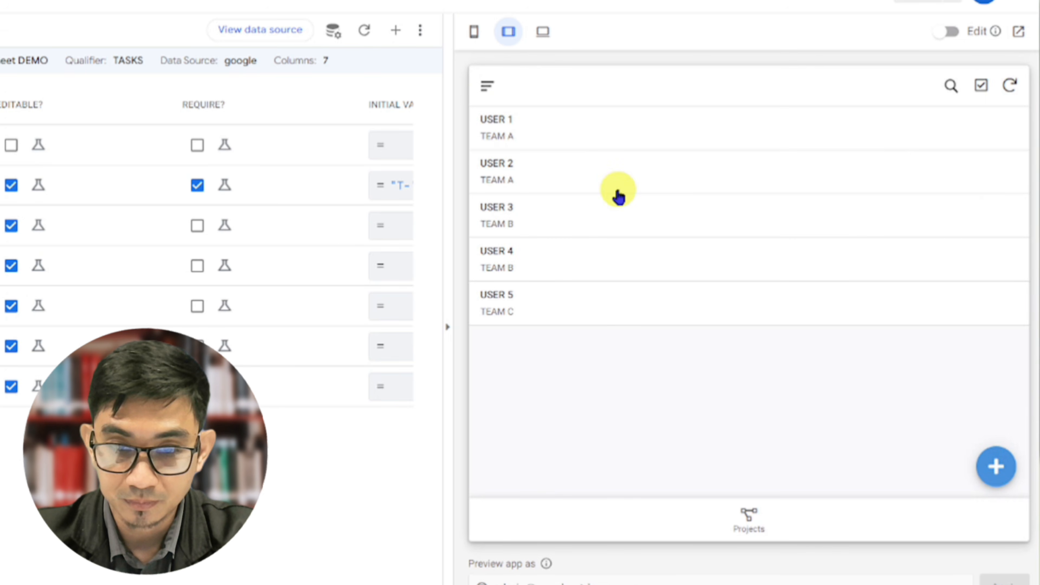
pyautogui.click(590, 136)
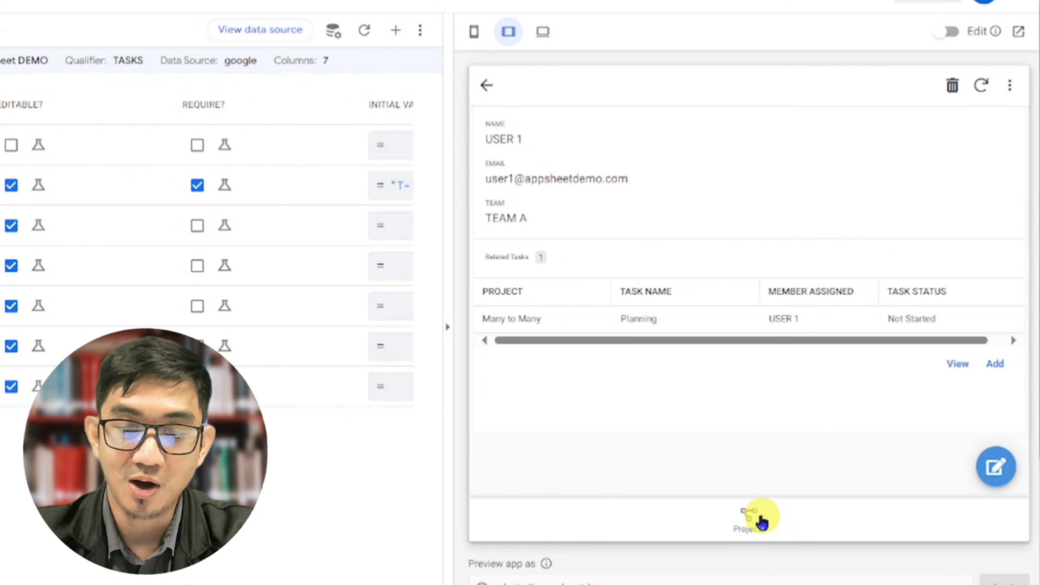
# Open the Many to Many project in the preview and review its details and related tasks with their assigned members
pyautogui.click(762, 522)
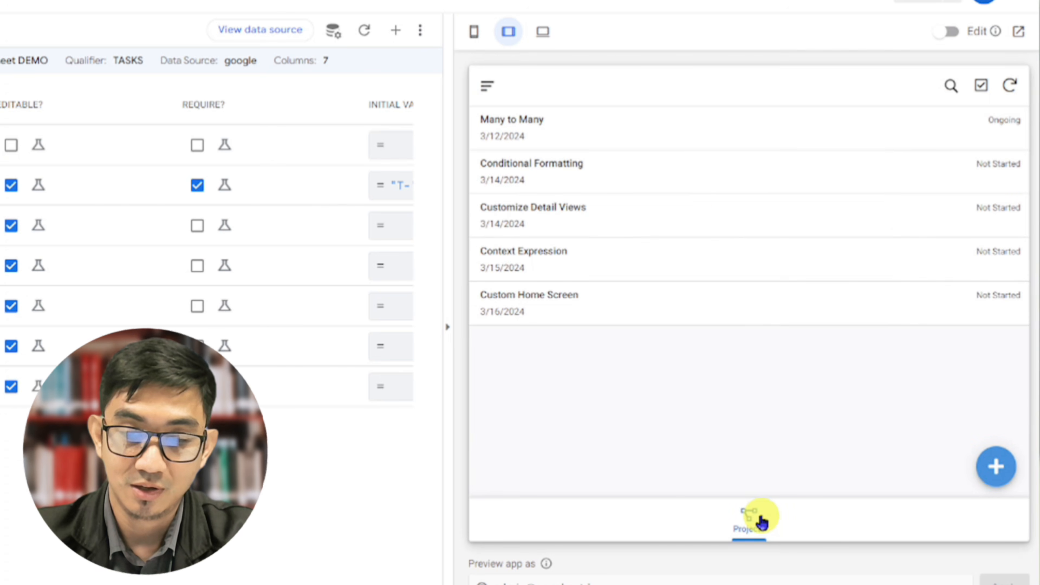
pyautogui.click(696, 141)
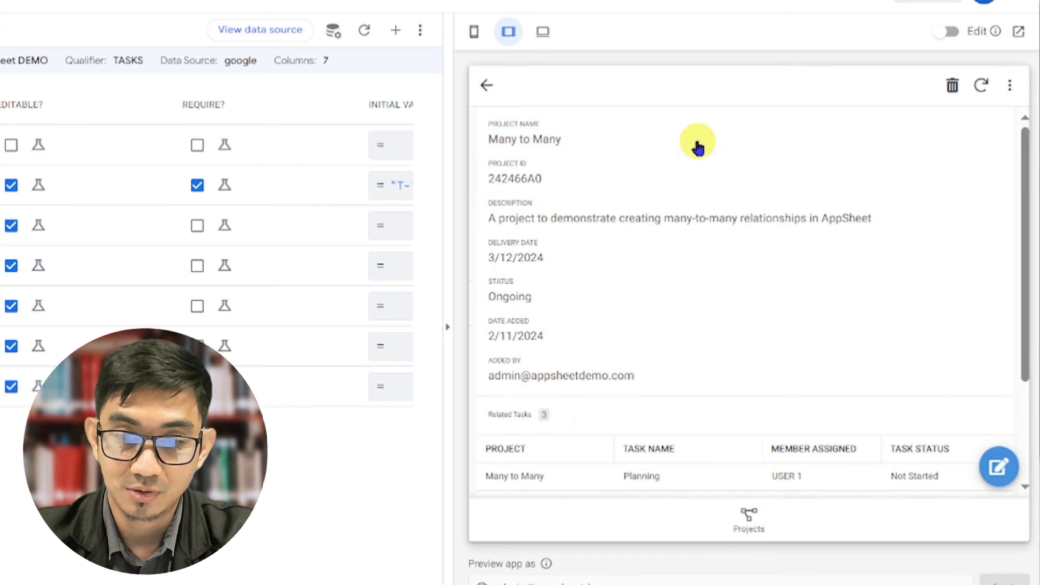
pyautogui.scroll(-3, 641, 344)
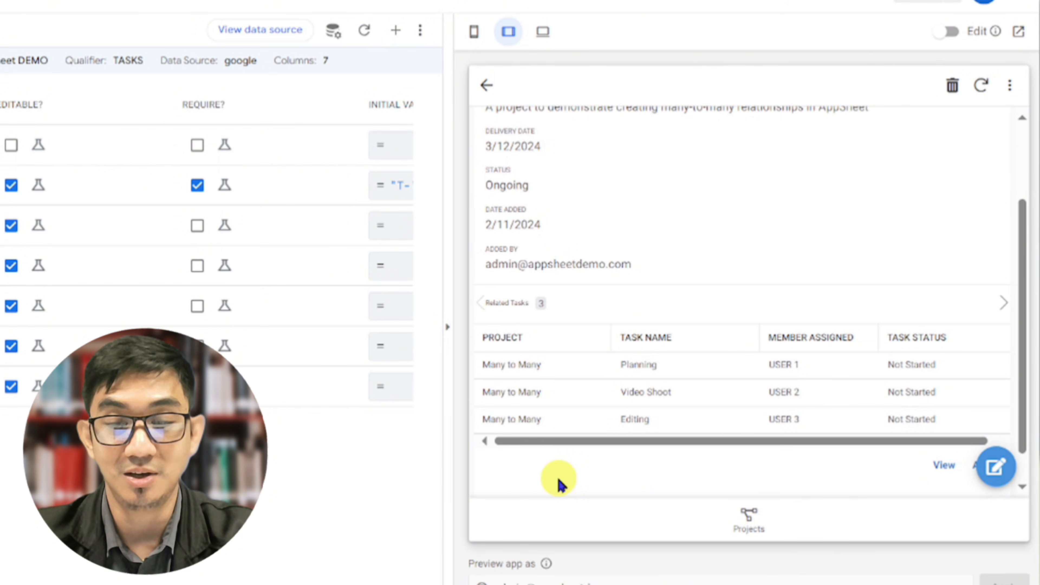
pyautogui.scroll(3, 560, 484)
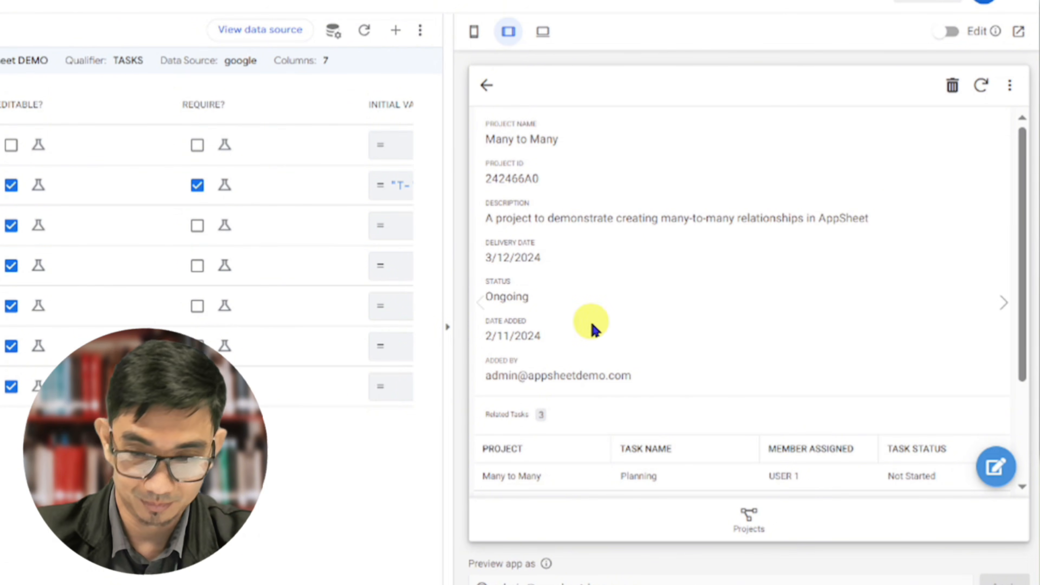
pyautogui.scroll(-3, 592, 326)
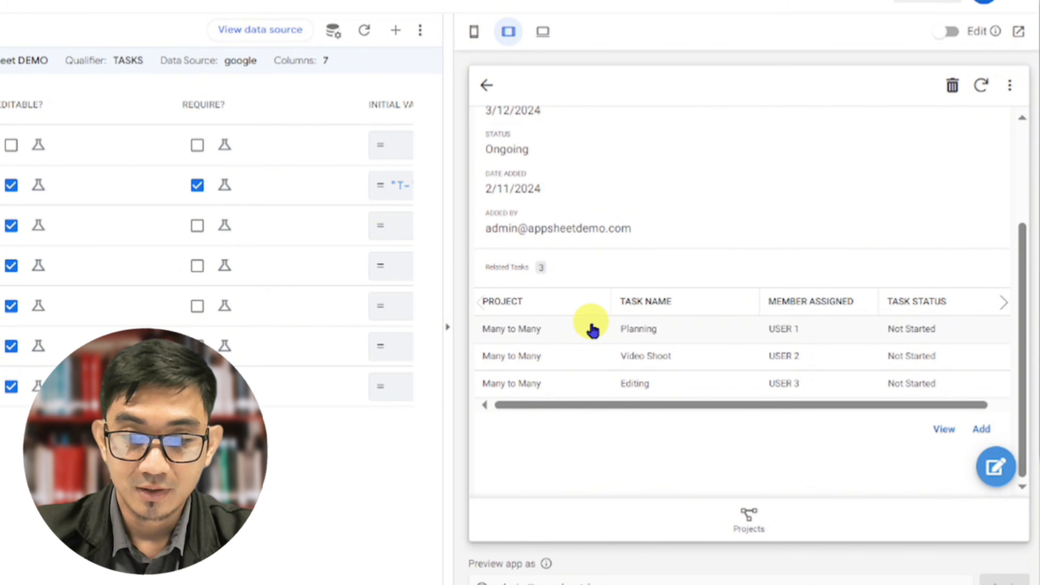
pyautogui.scroll(3, 593, 331)
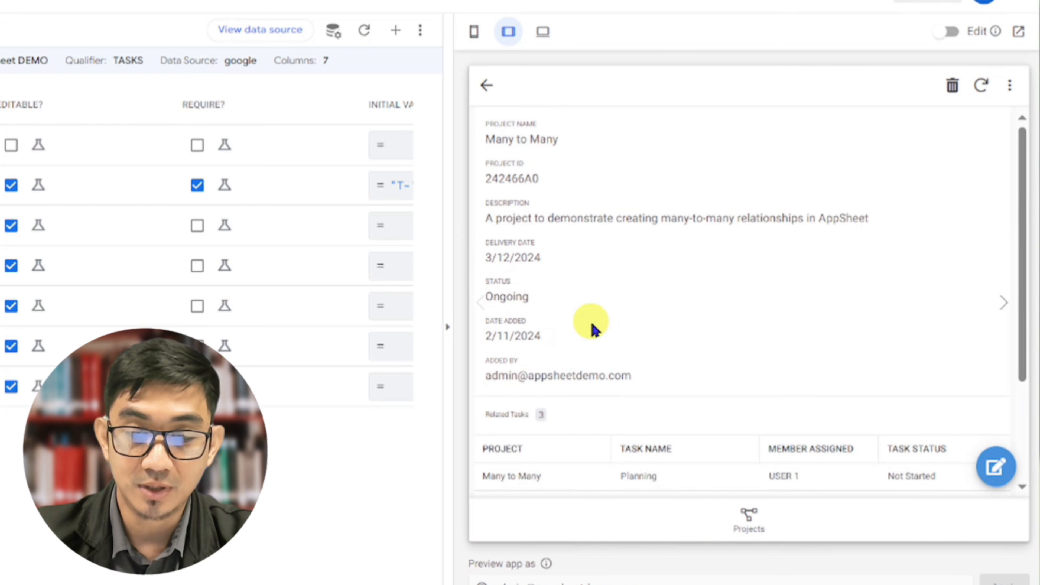
pyautogui.scroll(-3, 595, 330)
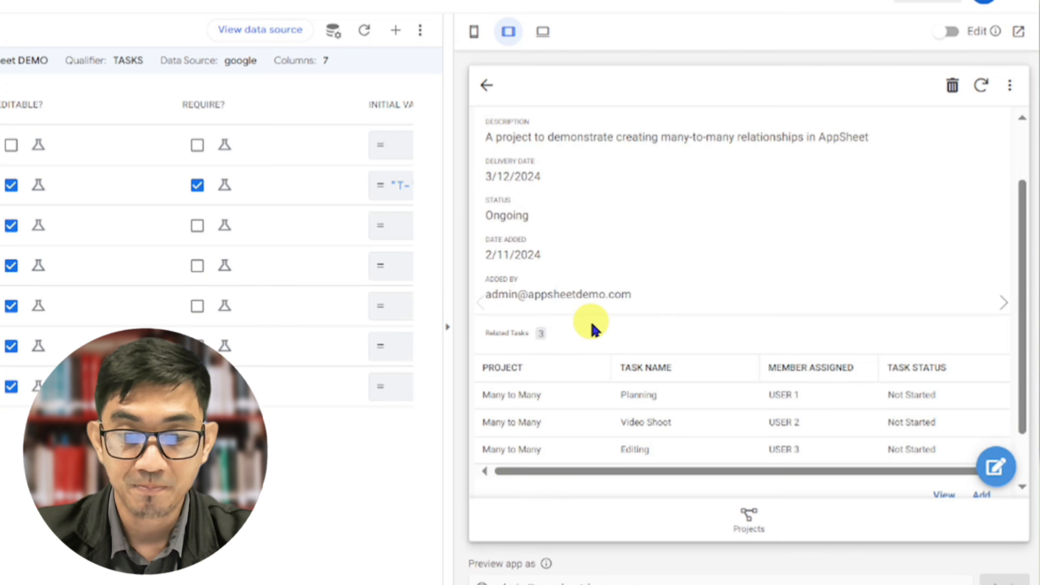
pyautogui.scroll(3, 596, 262)
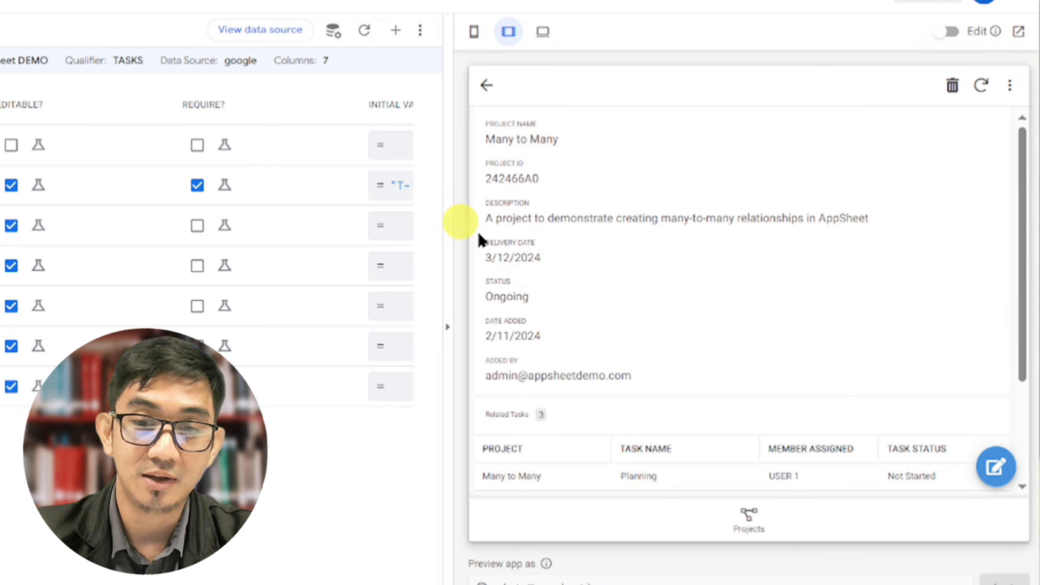
pyautogui.scroll(-3, 587, 305)
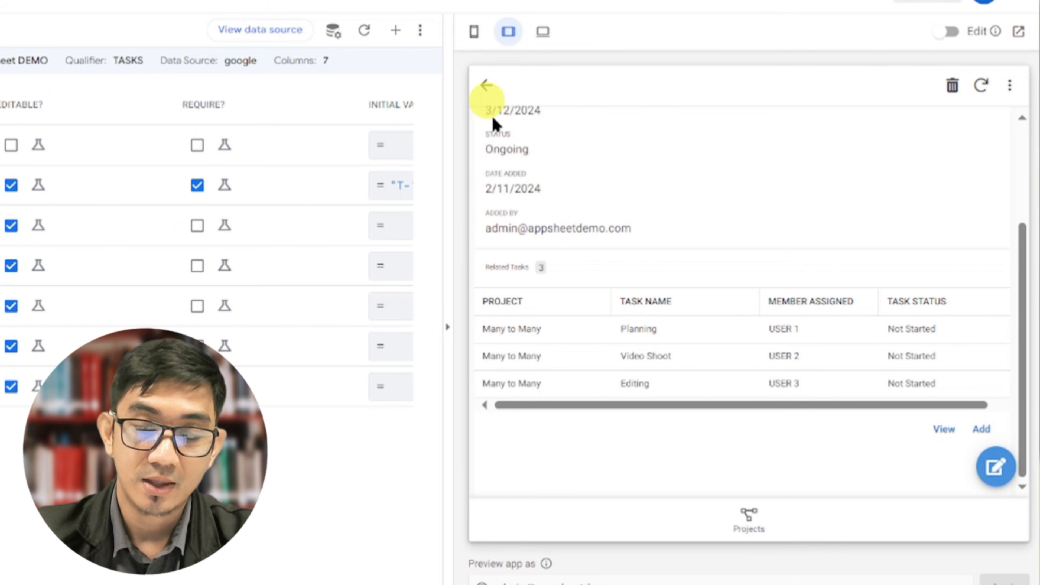
# Open the Conditional Formatting project, review its related tasks, and return to the projects list
pyautogui.click(487, 87)
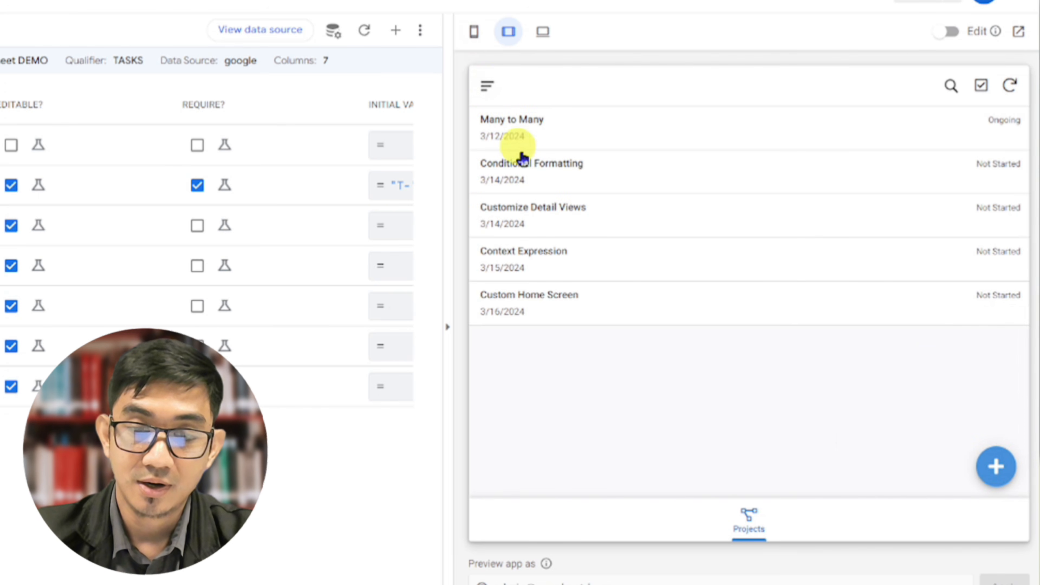
pyautogui.click(527, 164)
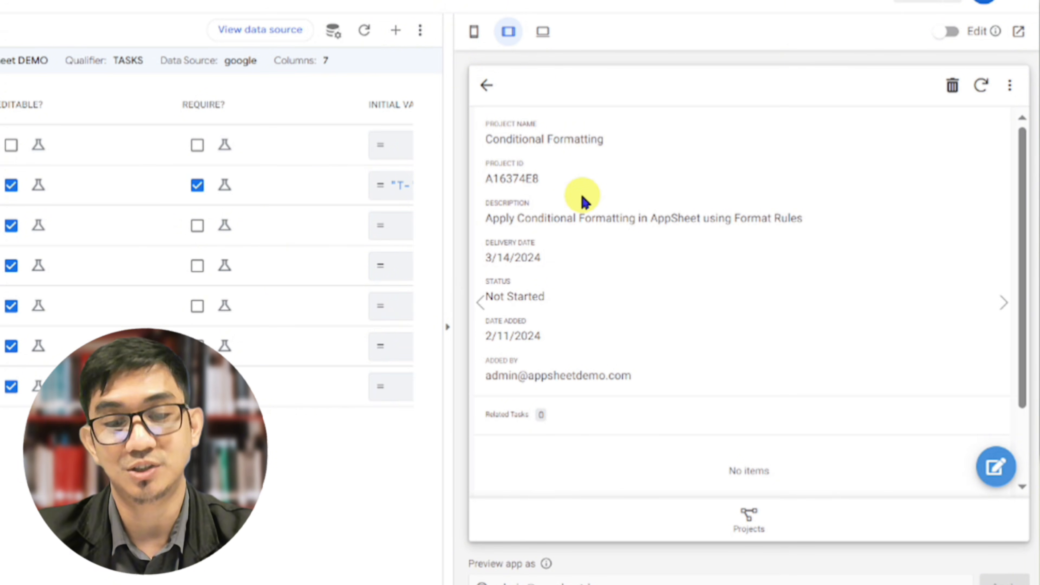
pyautogui.scroll(-2, 872, 436)
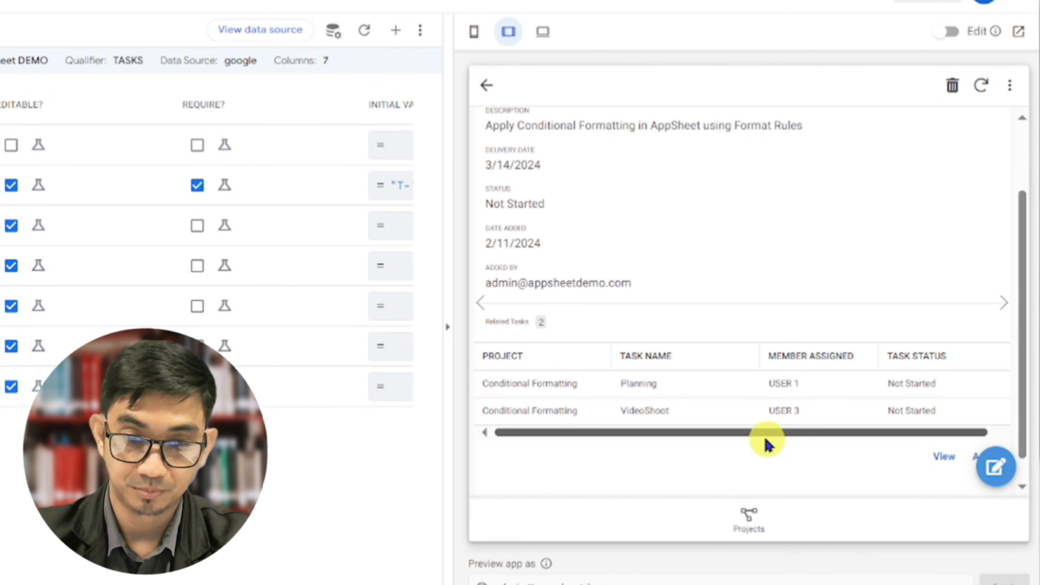
pyautogui.click(489, 88)
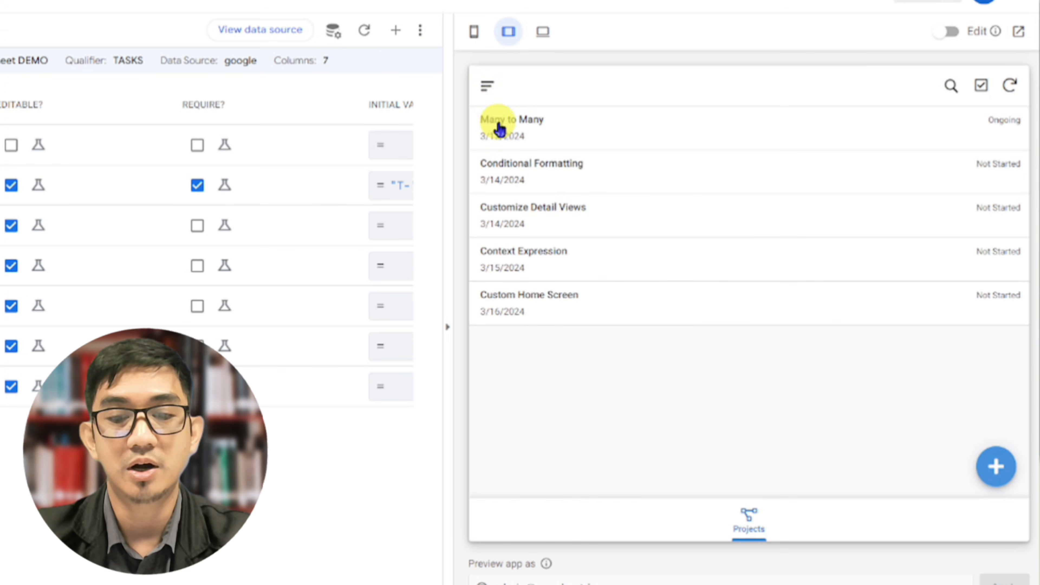
# Reopen USER 1 from the Members list and review the tasks assigned to that member across projects
pyautogui.click(486, 88)
pyautogui.click(502, 158)
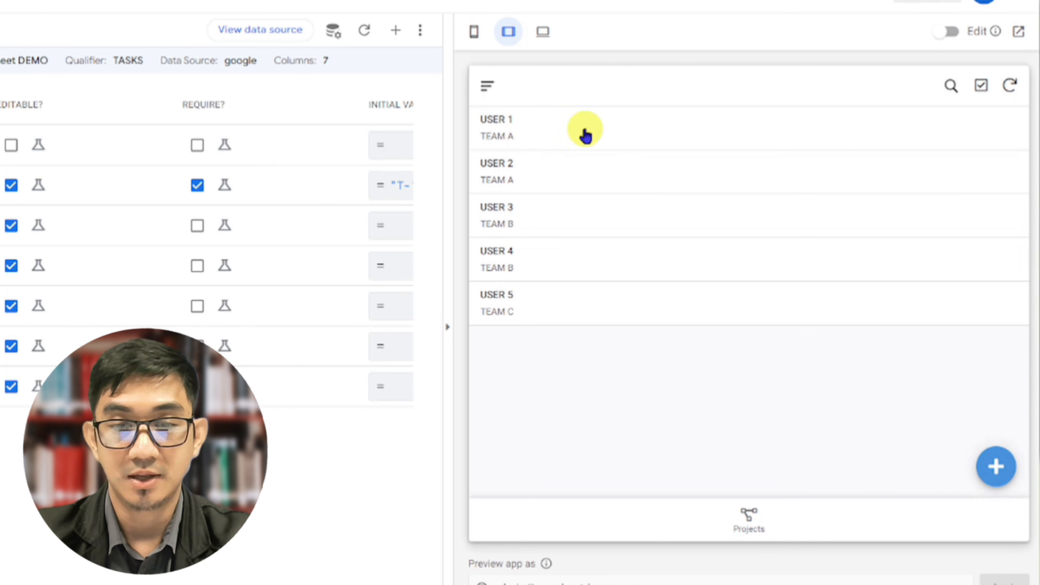
pyautogui.click(584, 132)
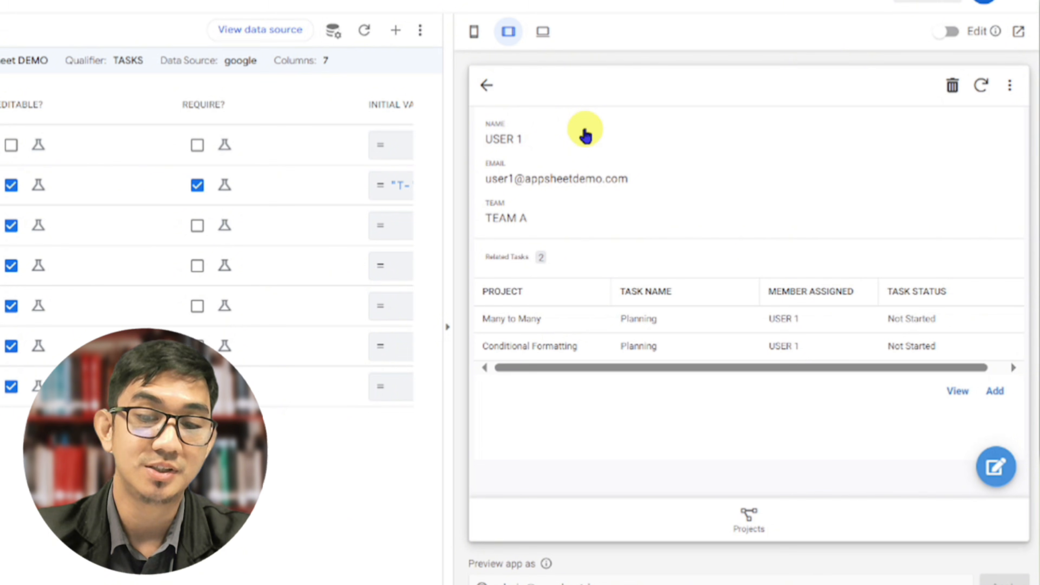